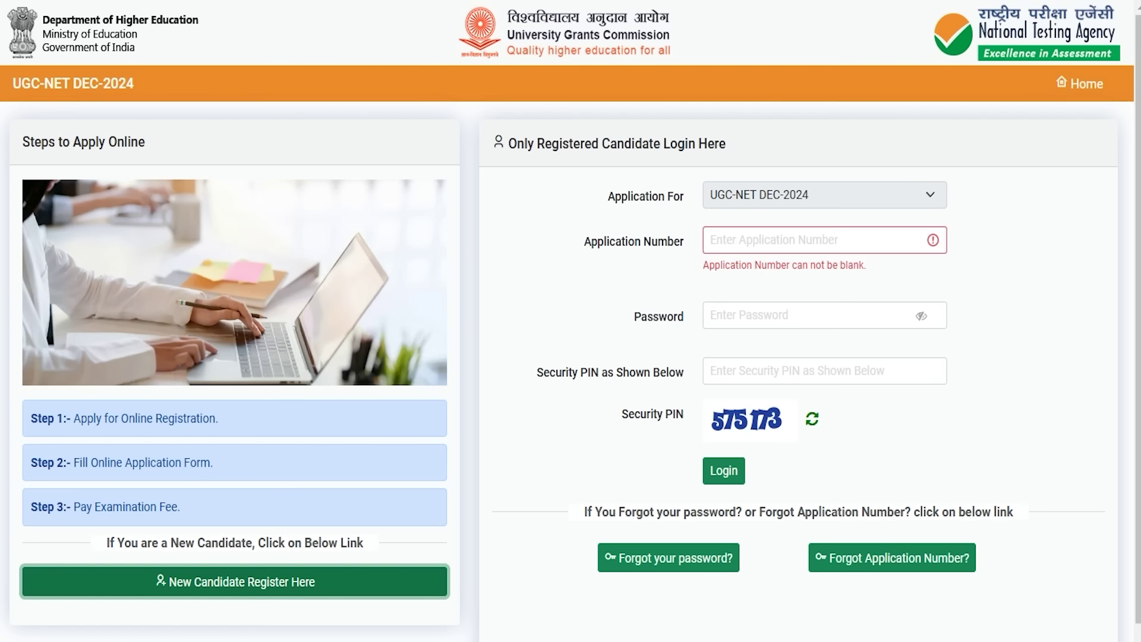
{"action": "left_click", "coordinate": [775, 240]}
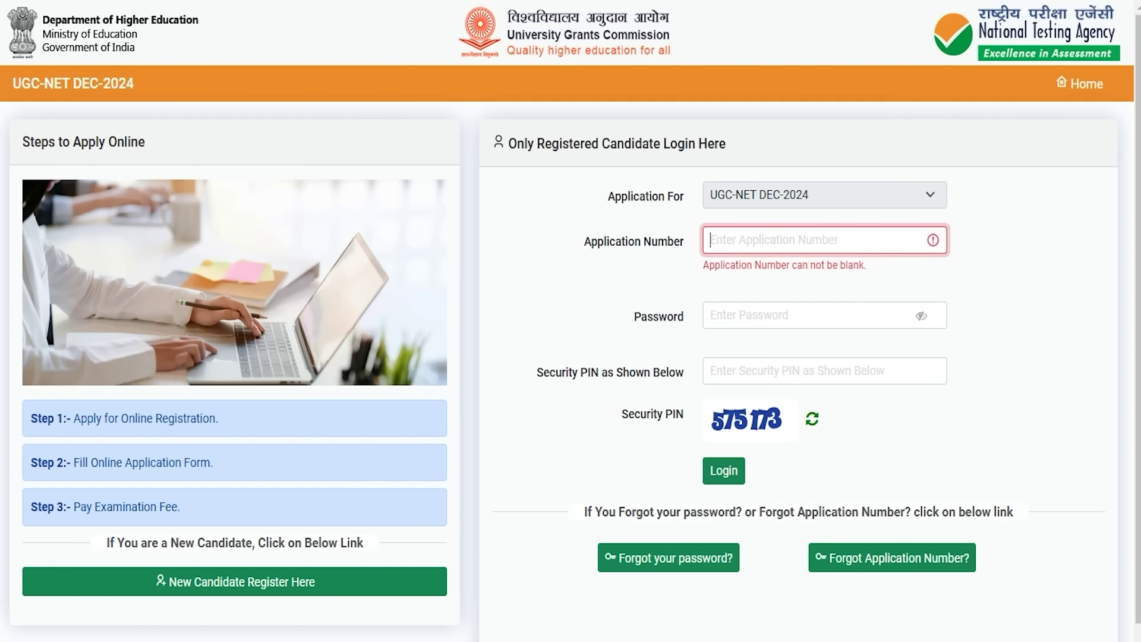
{"action": "left_click", "coordinate": [761, 308]}
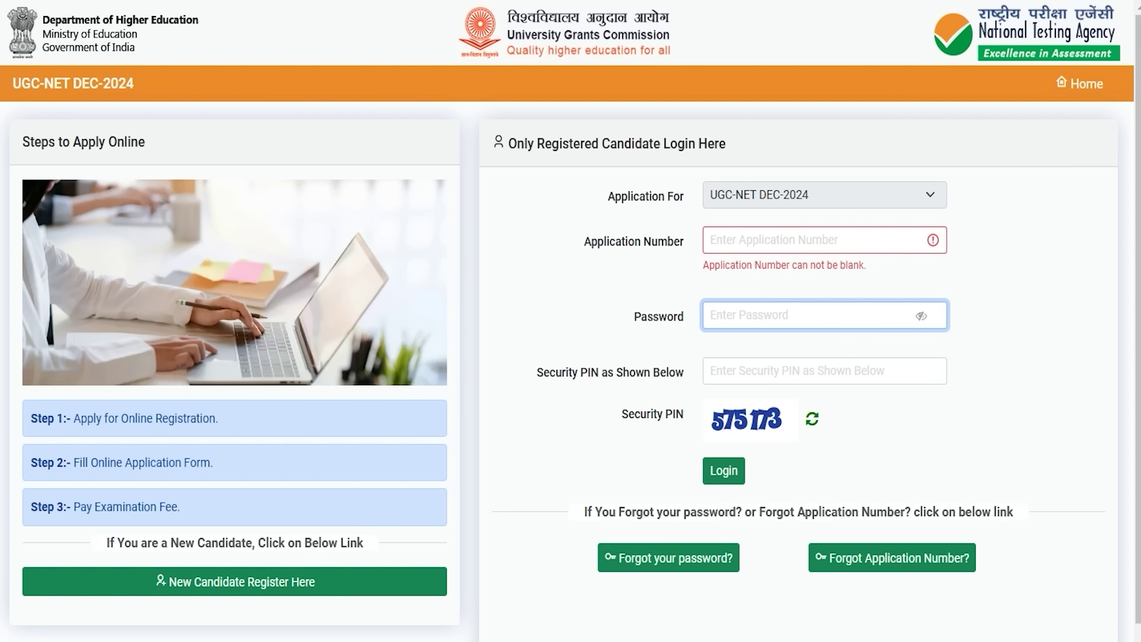
{"action": "left_click", "coordinate": [759, 371]}
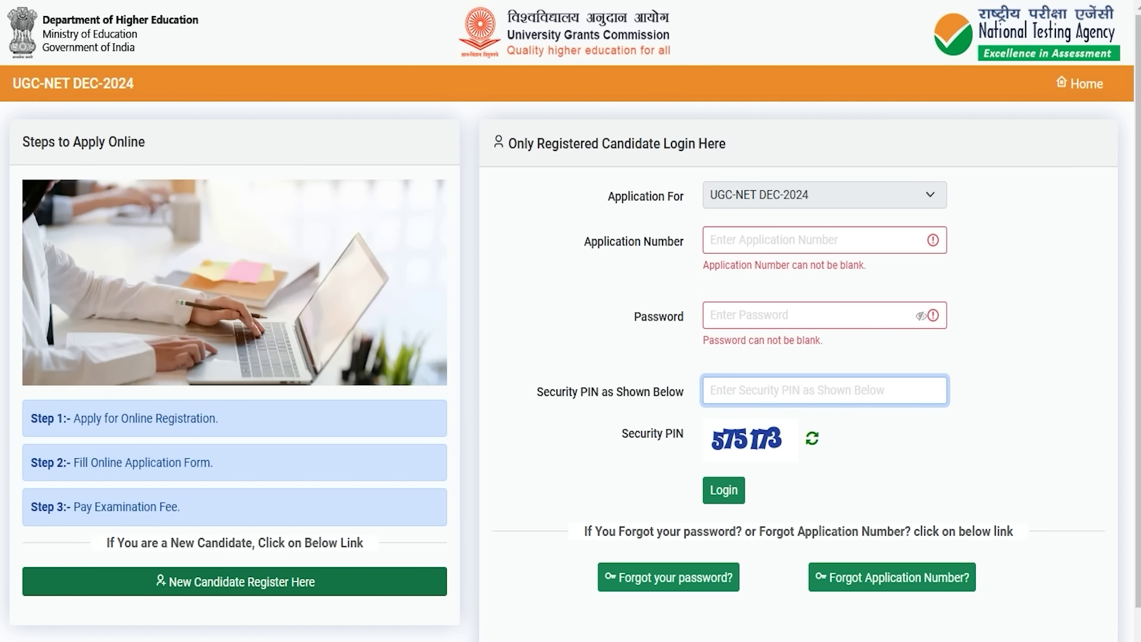
- Start a new candidate registration and read through the instructions for online submission of the application form
{"action": "left_click", "coordinate": [277, 581]}
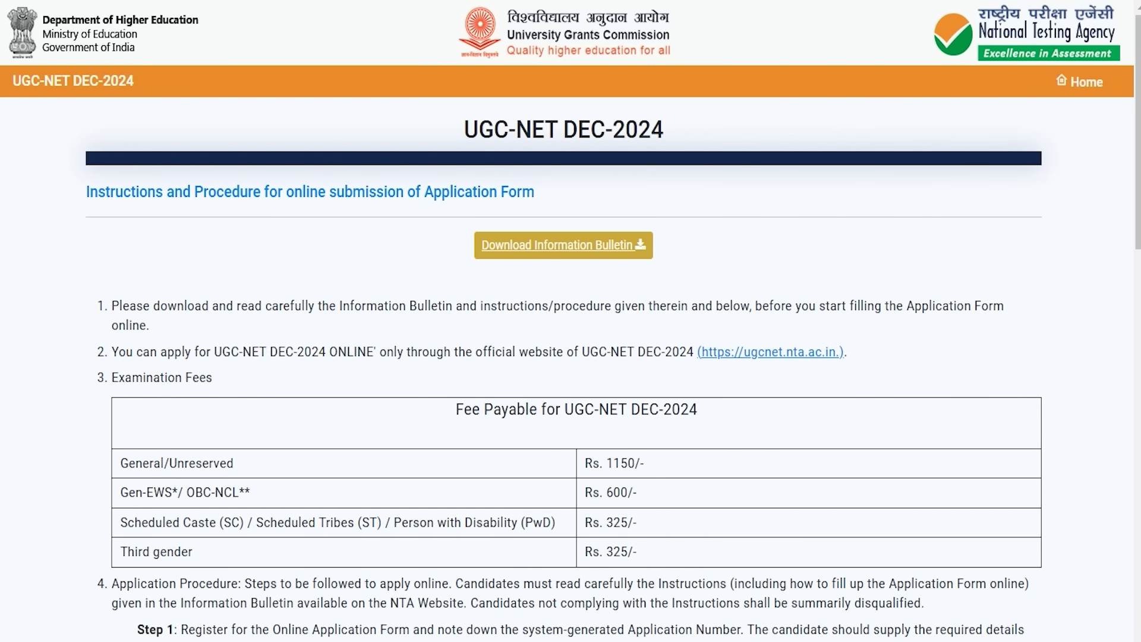
{"action": "left_click_drag", "start_coordinate": [313, 305], "coordinate": [520, 306]}
{"action": "scroll", "coordinate": [571, 356], "scroll_direction": "down", "scroll_amount": 5}
{"action": "left_click_drag", "start_coordinate": [502, 383], "coordinate": [516, 404]}
{"action": "scroll", "coordinate": [570, 357], "scroll_direction": "down", "scroll_amount": 15}
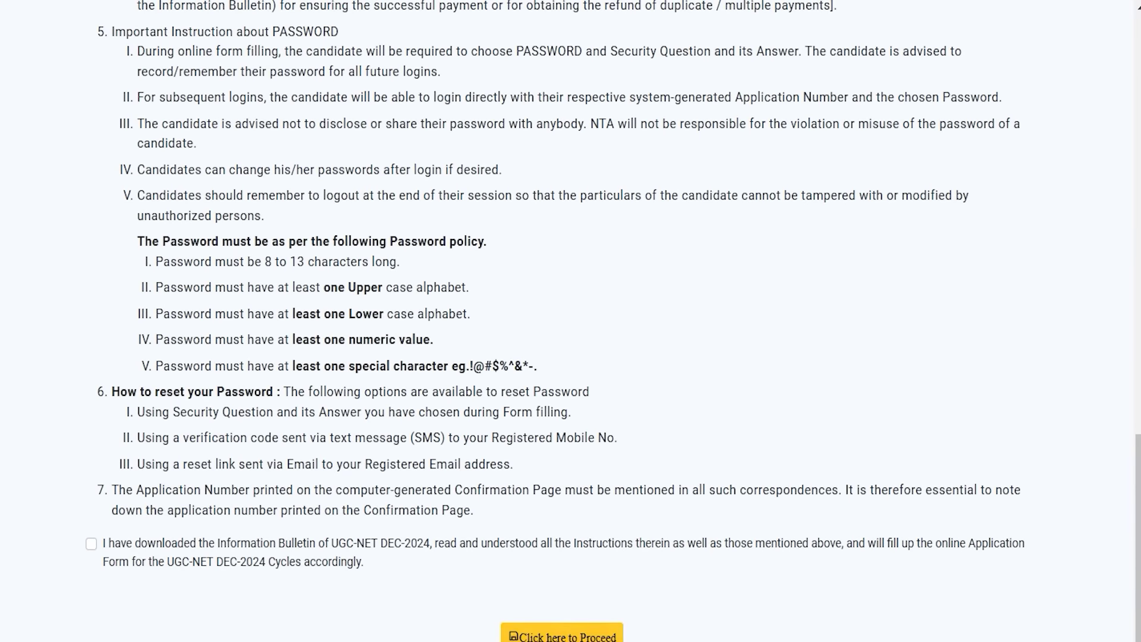
- Accept the declaration about having read the Information Bulletin and instructions, and proceed to the identification options
{"action": "left_click", "coordinate": [562, 633]}
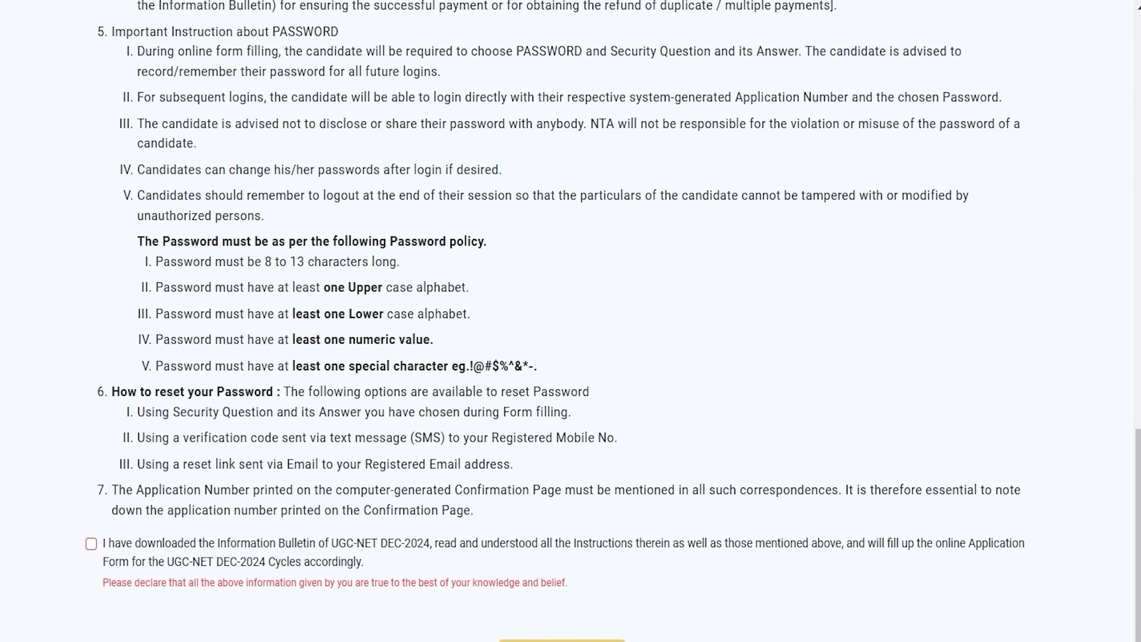
{"action": "left_click", "coordinate": [91, 543]}
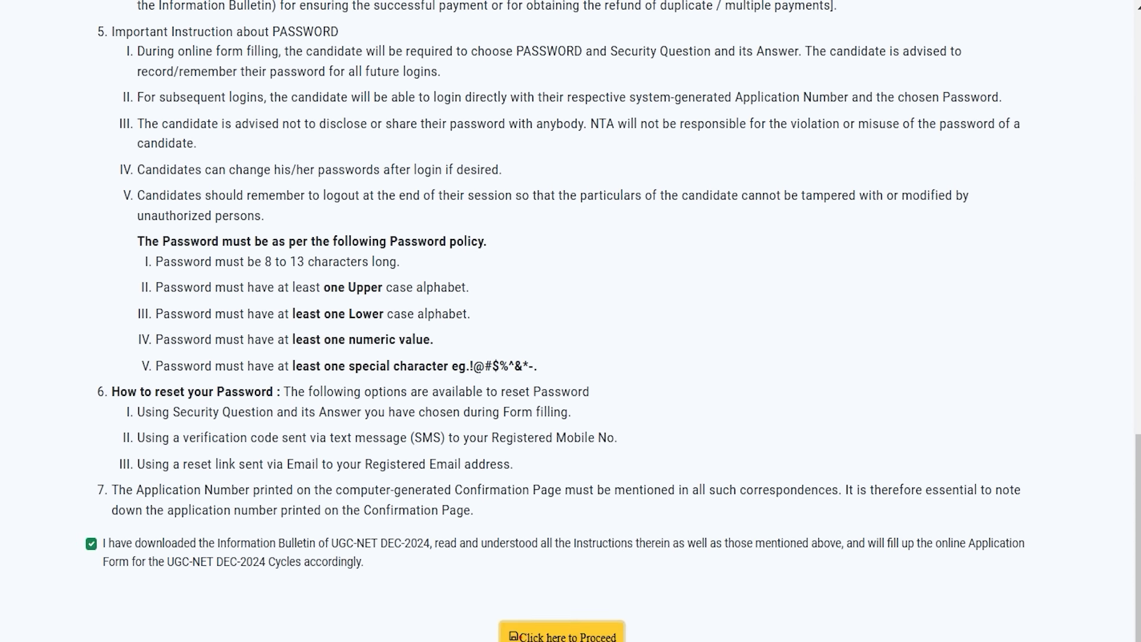
{"action": "left_click", "coordinate": [561, 633]}
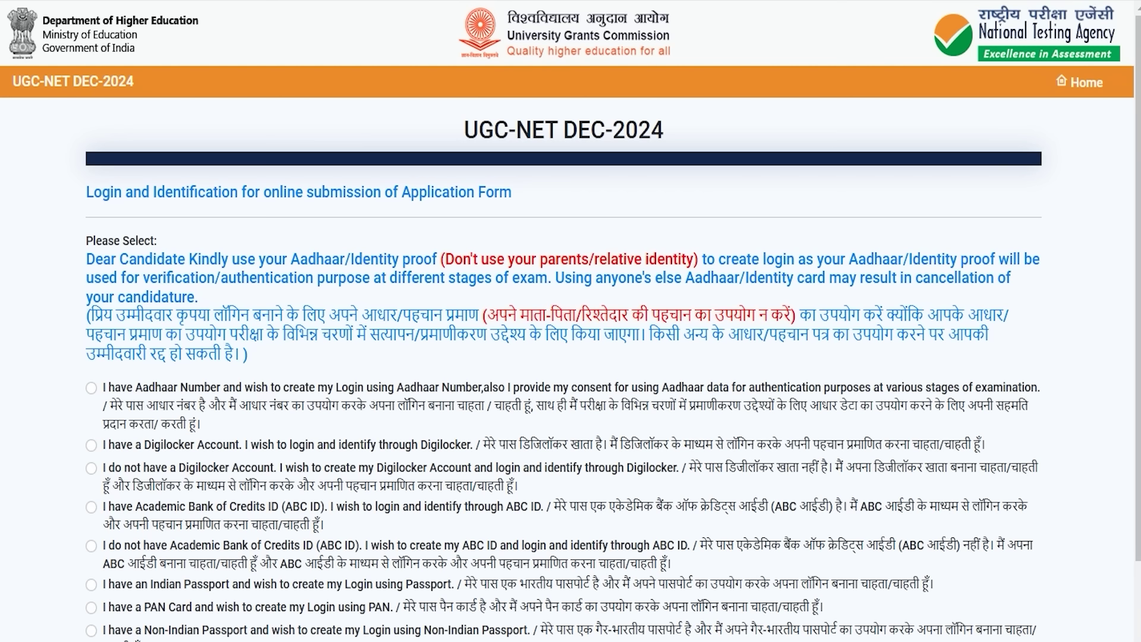
- Review the identification options and select creating the login with an Aadhaar Number
{"action": "scroll", "coordinate": [570, 356], "scroll_direction": "down", "scroll_amount": 2}
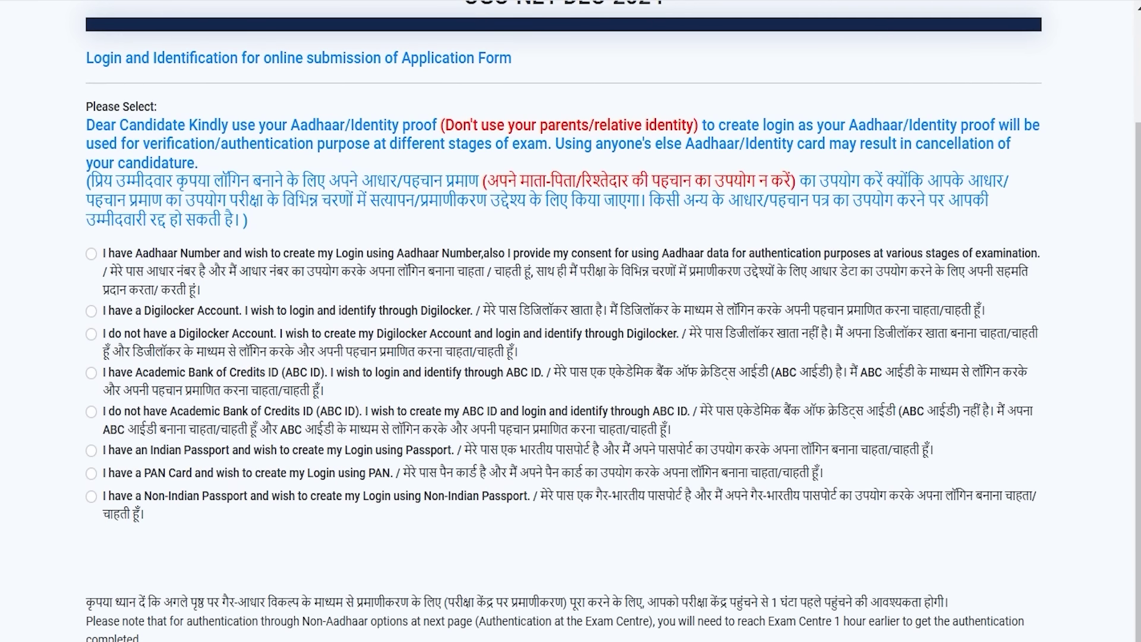
{"action": "left_click_drag", "start_coordinate": [517, 310], "coordinate": [602, 310]}
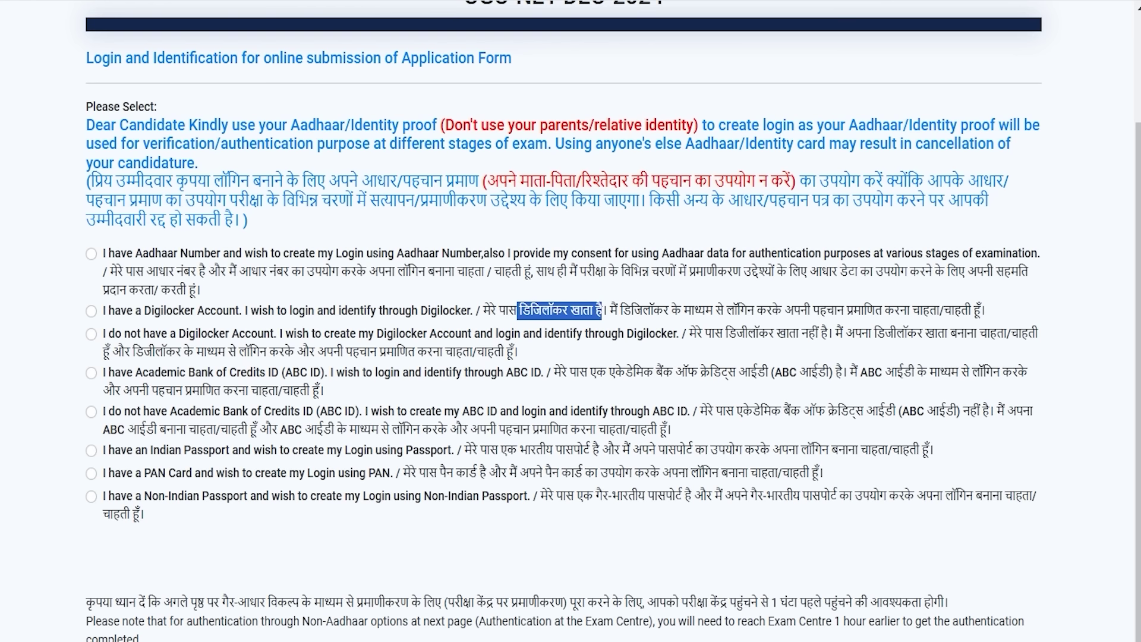
{"action": "left_click_drag", "start_coordinate": [715, 311], "coordinate": [745, 310]}
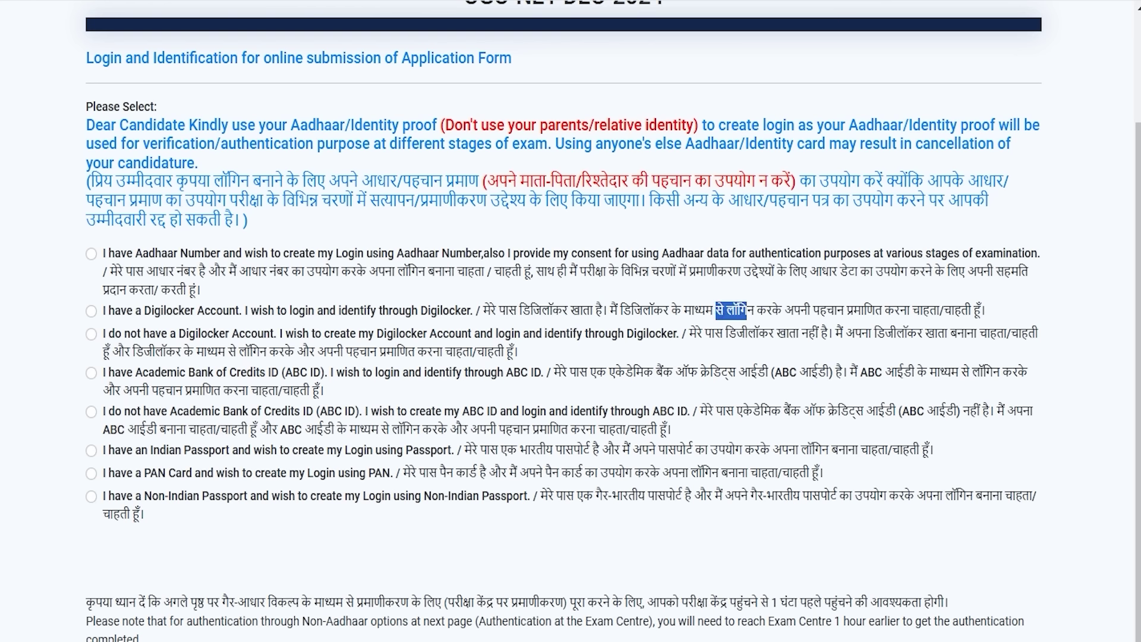
{"action": "left_click", "coordinate": [91, 253]}
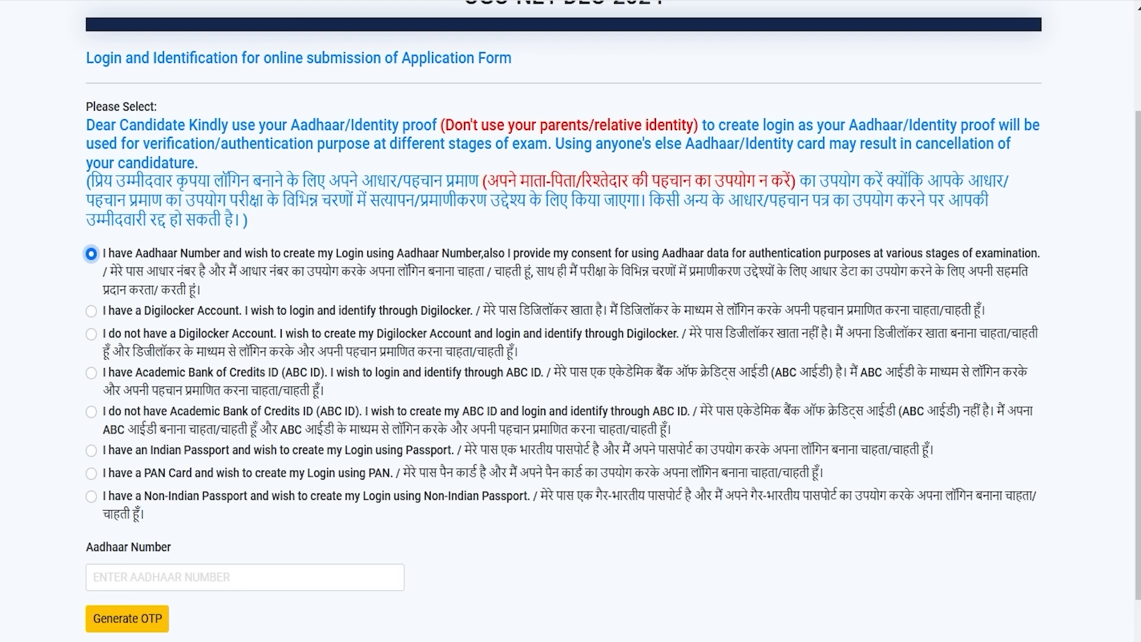
{"action": "left_click", "coordinate": [149, 574]}
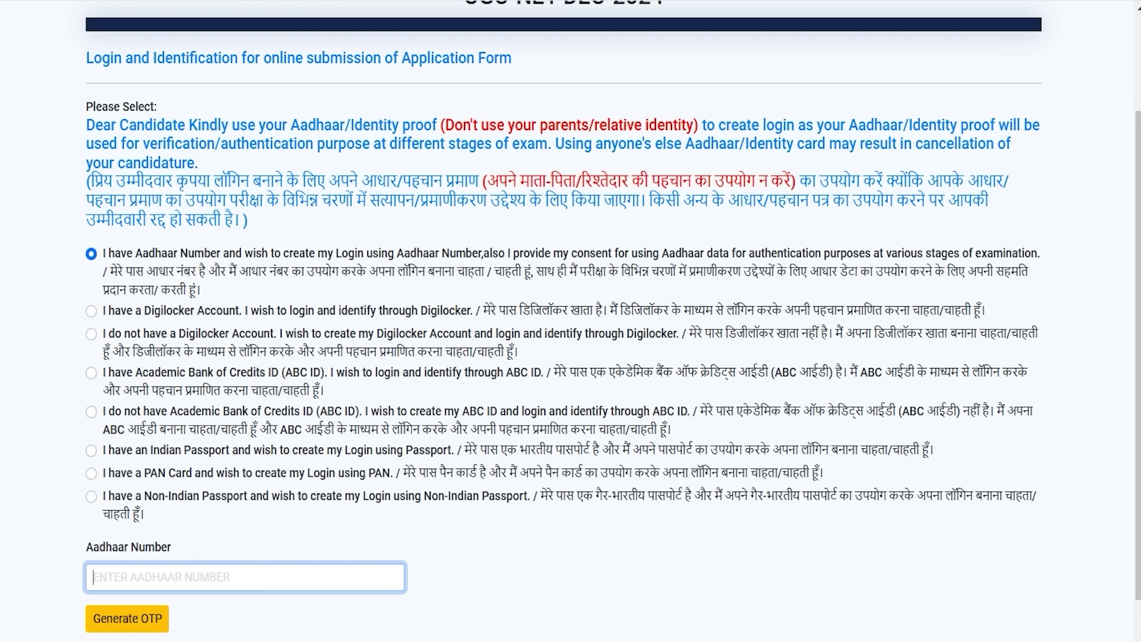
{"action": "scroll", "coordinate": [571, 321], "scroll_direction": "down", "scroll_amount": 2}
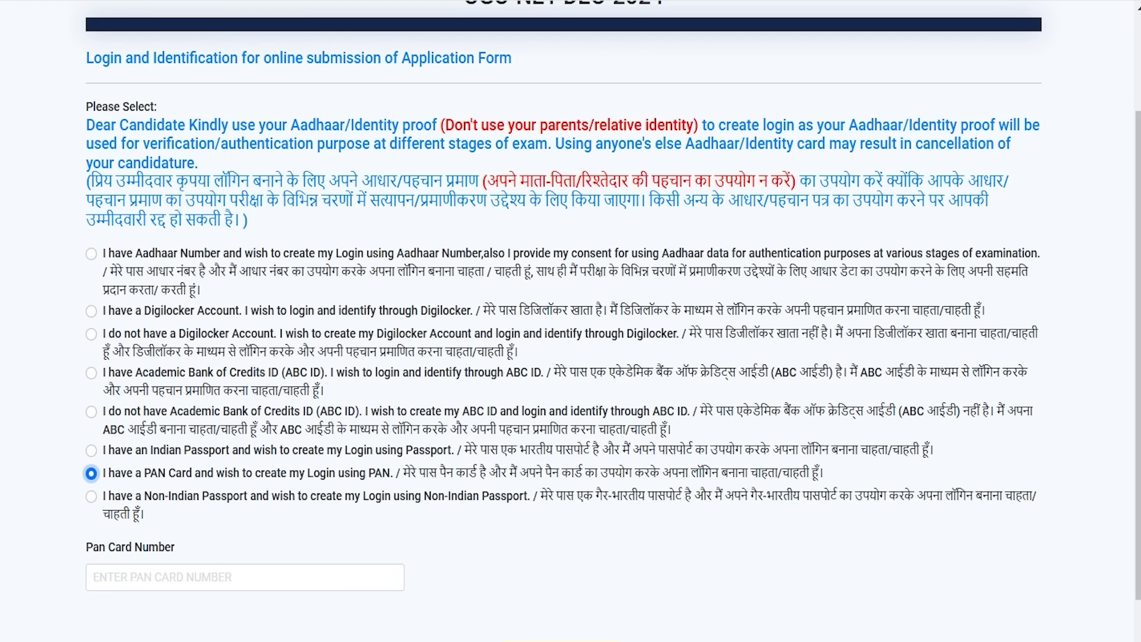
- Select the option to create the login using an Indian Passport
{"action": "left_click_drag", "start_coordinate": [439, 472], "coordinate": [583, 473]}
{"action": "left_click", "coordinate": [91, 450]}
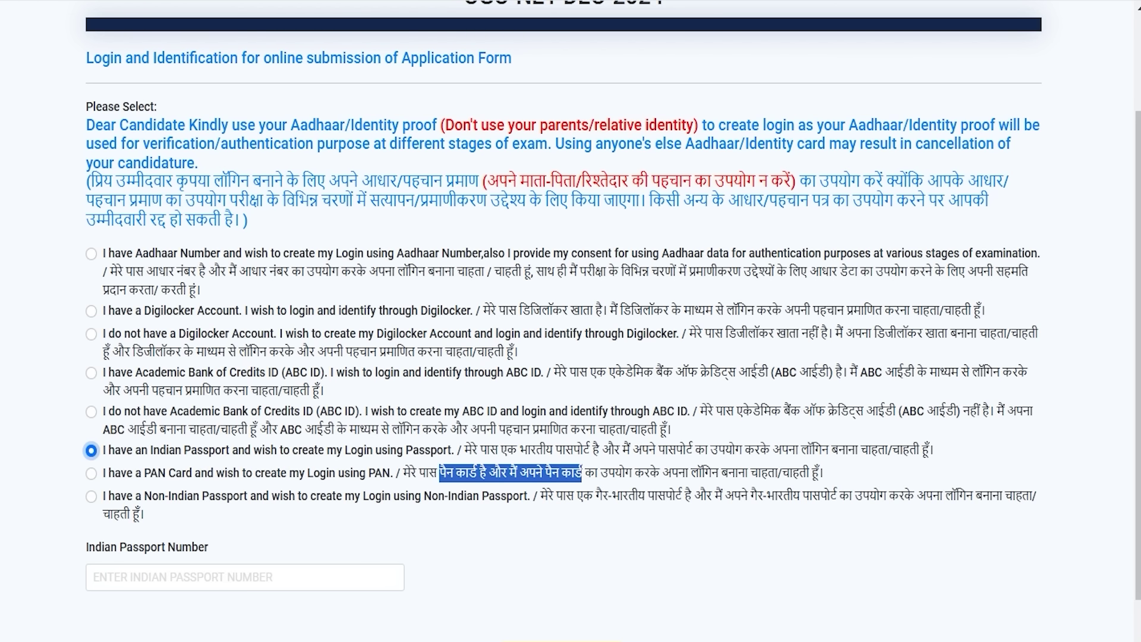
{"action": "left_click_drag", "start_coordinate": [501, 450], "coordinate": [741, 450]}
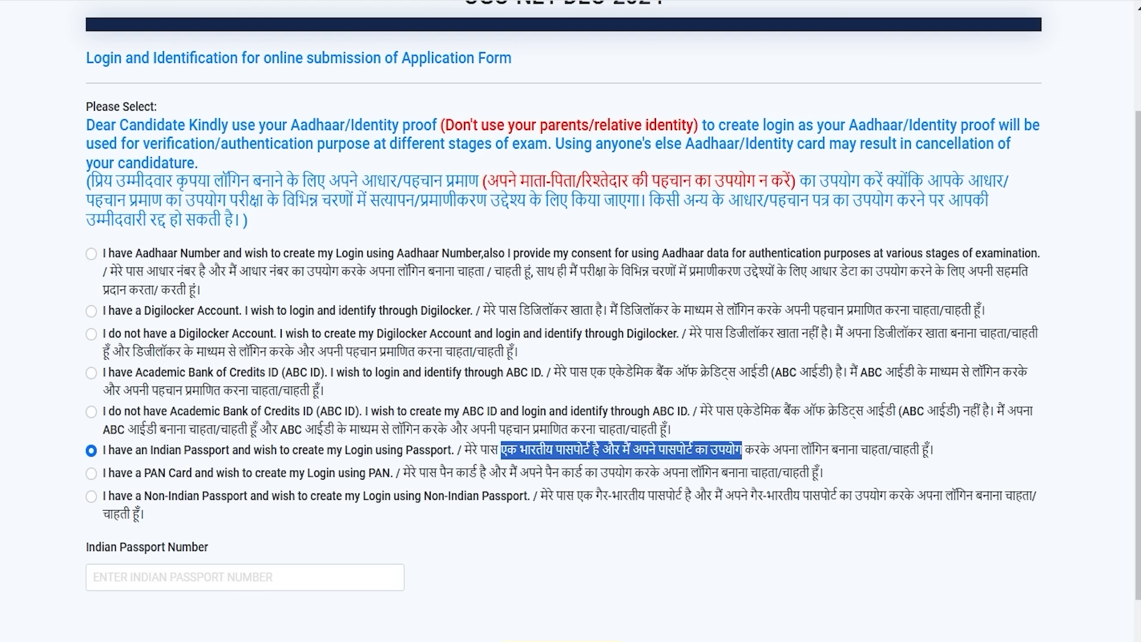
- Choose the option to create the login using PAN, enter the PAN card number and continue to the registration form
{"action": "left_click", "coordinate": [91, 473]}
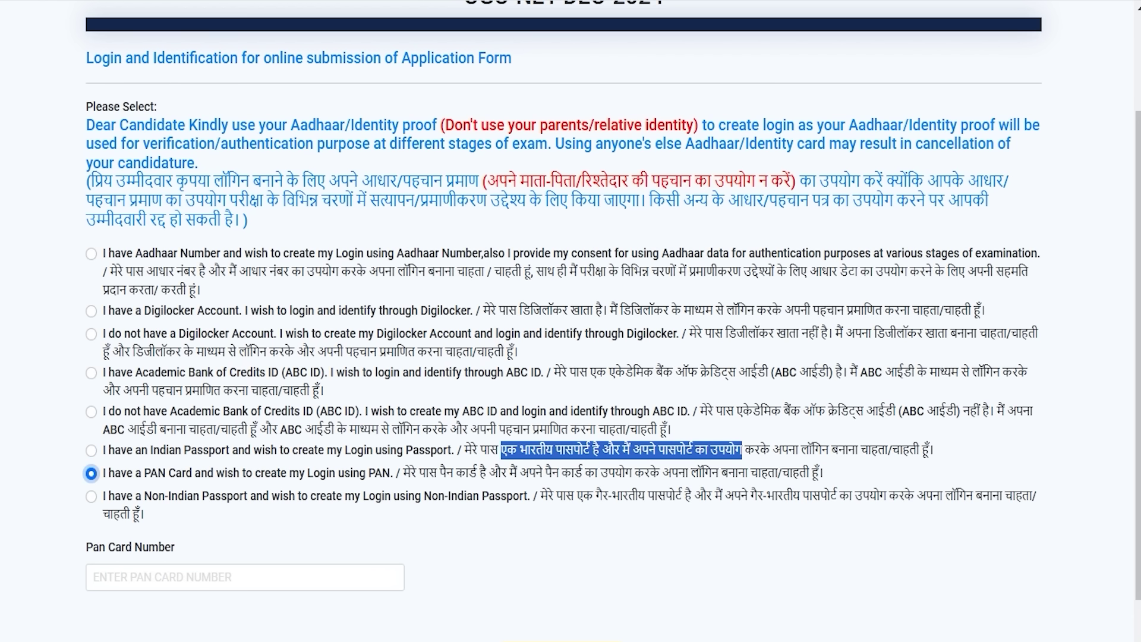
{"action": "left_click", "coordinate": [165, 575]}
{"action": "scroll", "coordinate": [571, 320], "scroll_direction": "down", "scroll_amount": 3}
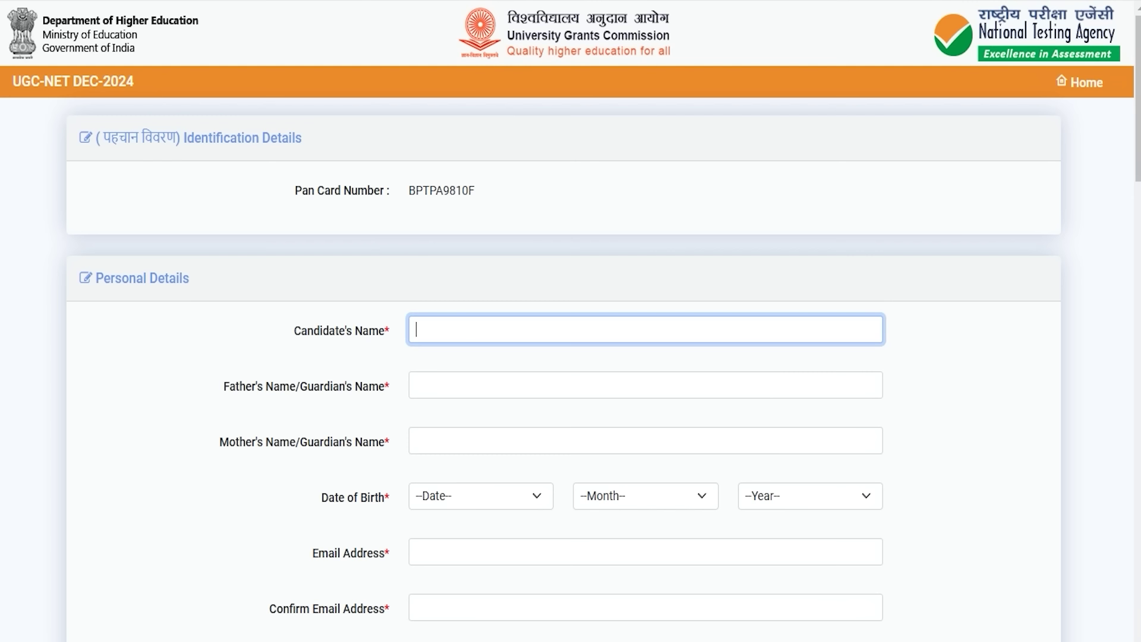
- Enter the candidate's name in the Personal Details section
{"action": "type", "text": "AMIT"}
{"action": "key", "text": "Tab"}
{"action": "left_click_drag", "start_coordinate": [331, 386], "coordinate": [257, 387]}
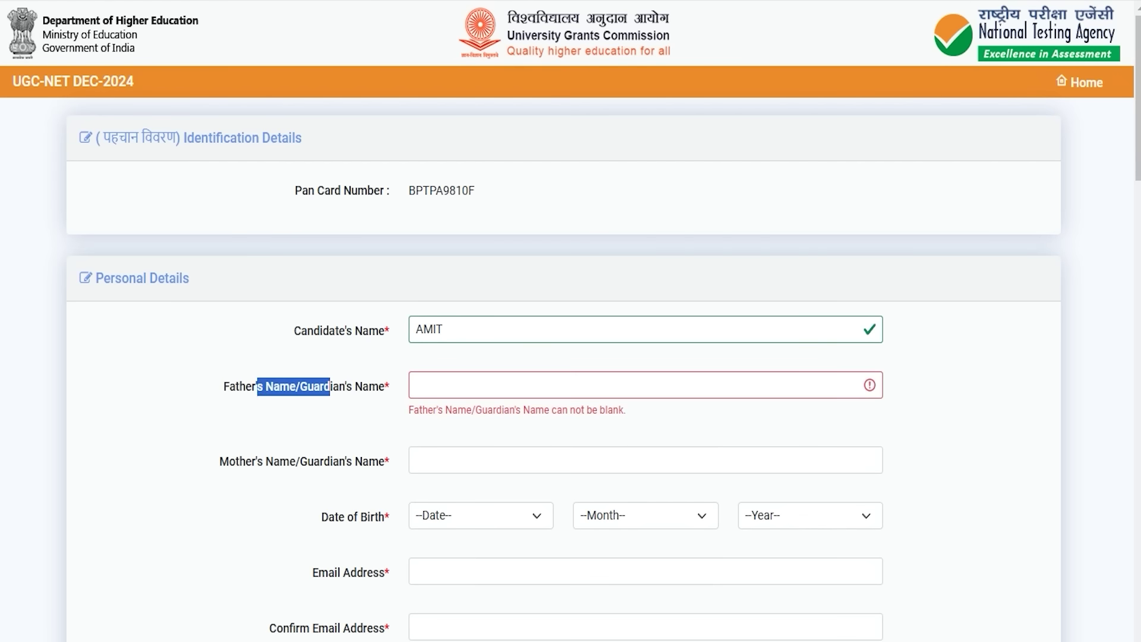
{"action": "left_click", "coordinate": [258, 386]}
{"action": "left_click_drag", "start_coordinate": [345, 461], "coordinate": [263, 461]}
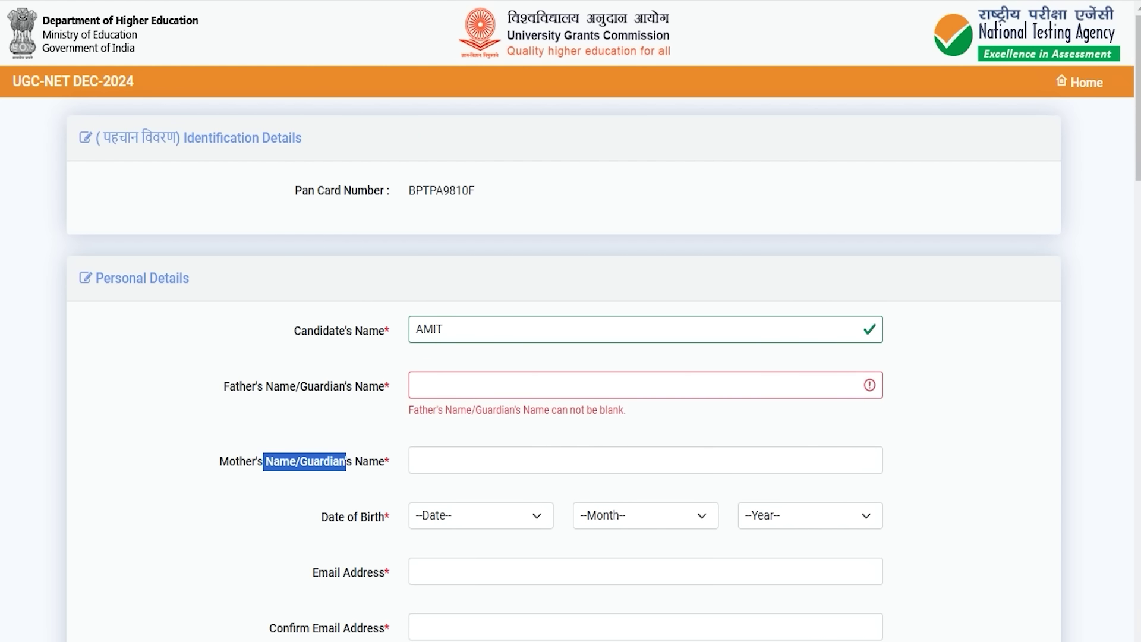
- Select the day and month of the candidate's date of birth
{"action": "scroll", "coordinate": [571, 321], "scroll_direction": "down", "scroll_amount": 3}
{"action": "left_click", "coordinate": [489, 340]}
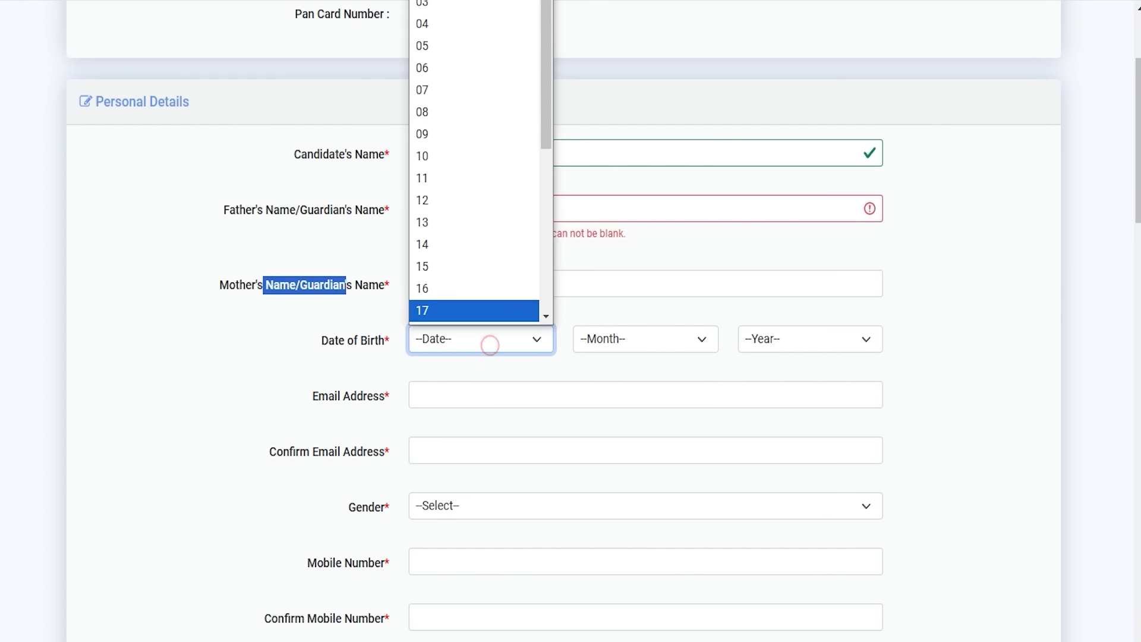
{"action": "left_click", "coordinate": [494, 288]}
{"action": "left_click", "coordinate": [622, 337]}
{"action": "left_click", "coordinate": [632, 387]}
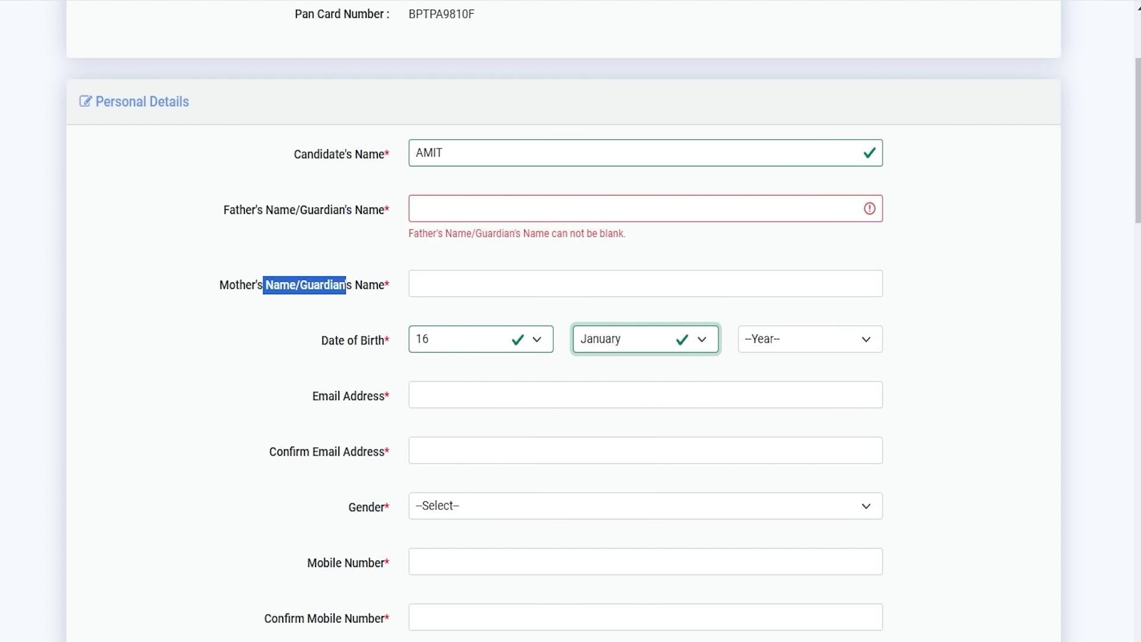
- Set the candidate's gender to MALE
{"action": "left_click", "coordinate": [453, 396]}
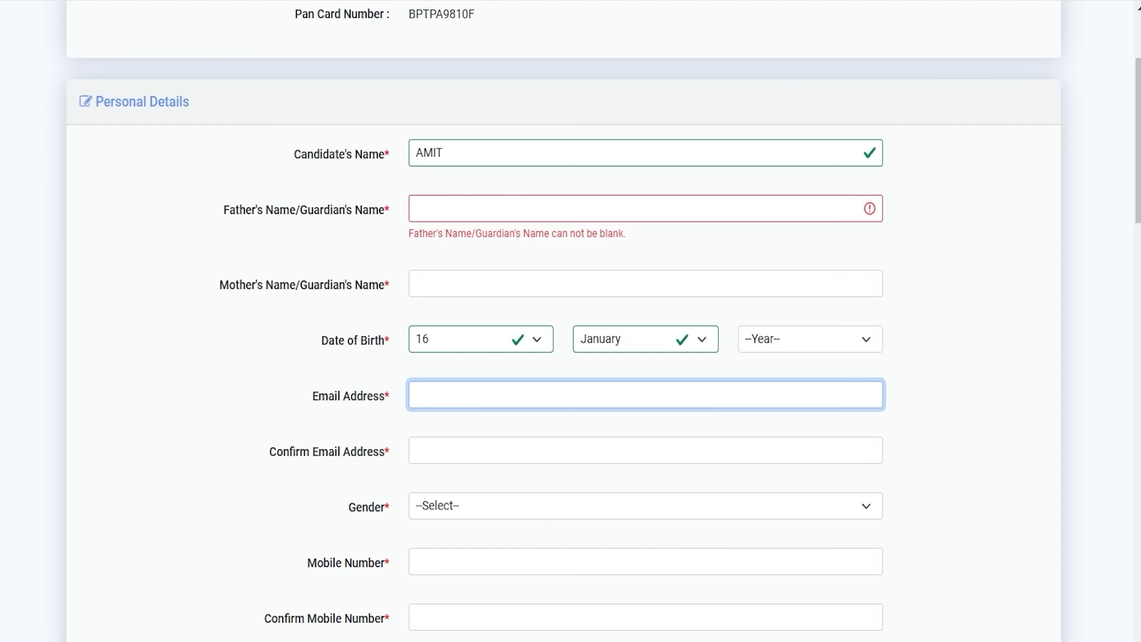
{"action": "left_click", "coordinate": [438, 451]}
{"action": "scroll", "coordinate": [438, 451], "scroll_direction": "down", "scroll_amount": 4}
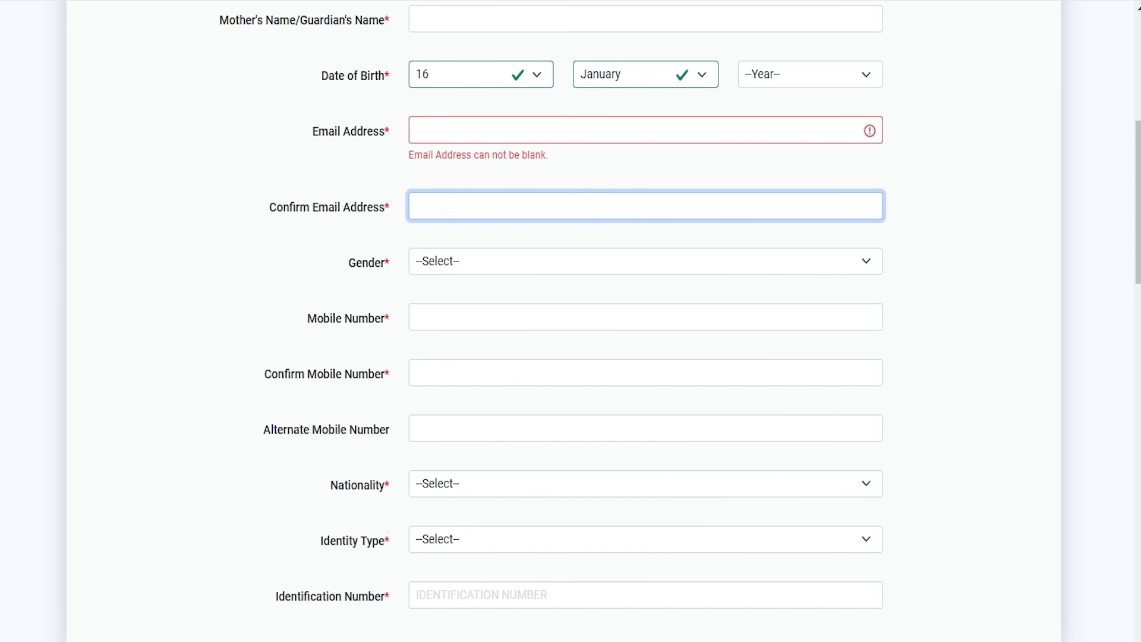
{"action": "left_click", "coordinate": [453, 261]}
{"action": "left_click", "coordinate": [443, 328]}
{"action": "left_click", "coordinate": [446, 337]}
{"action": "left_click_drag", "start_coordinate": [285, 393], "coordinate": [383, 410]}
{"action": "left_click", "coordinate": [453, 413]}
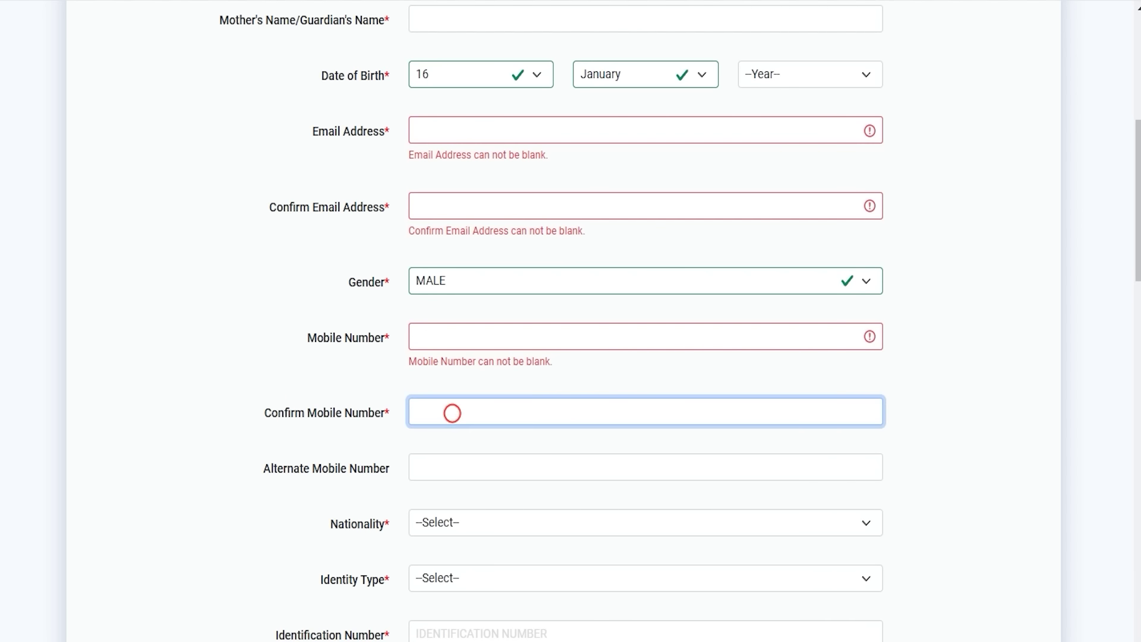
{"action": "scroll", "coordinate": [452, 413], "scroll_direction": "down", "scroll_amount": 3}
{"action": "left_click_drag", "start_coordinate": [275, 287], "coordinate": [349, 292]}
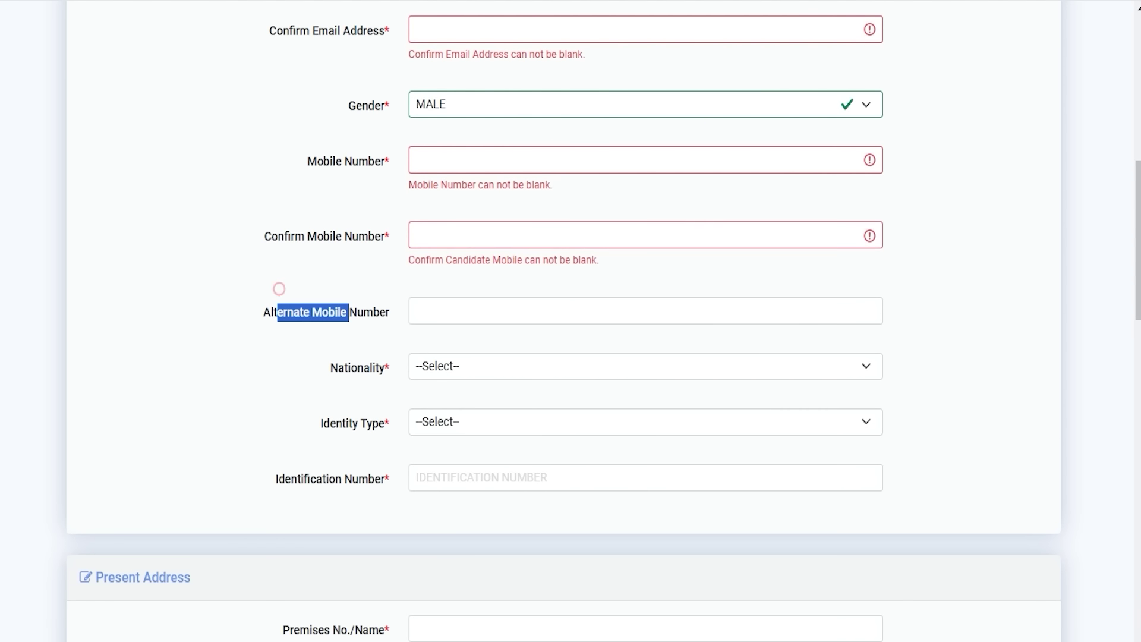
{"action": "left_click", "coordinate": [476, 313]}
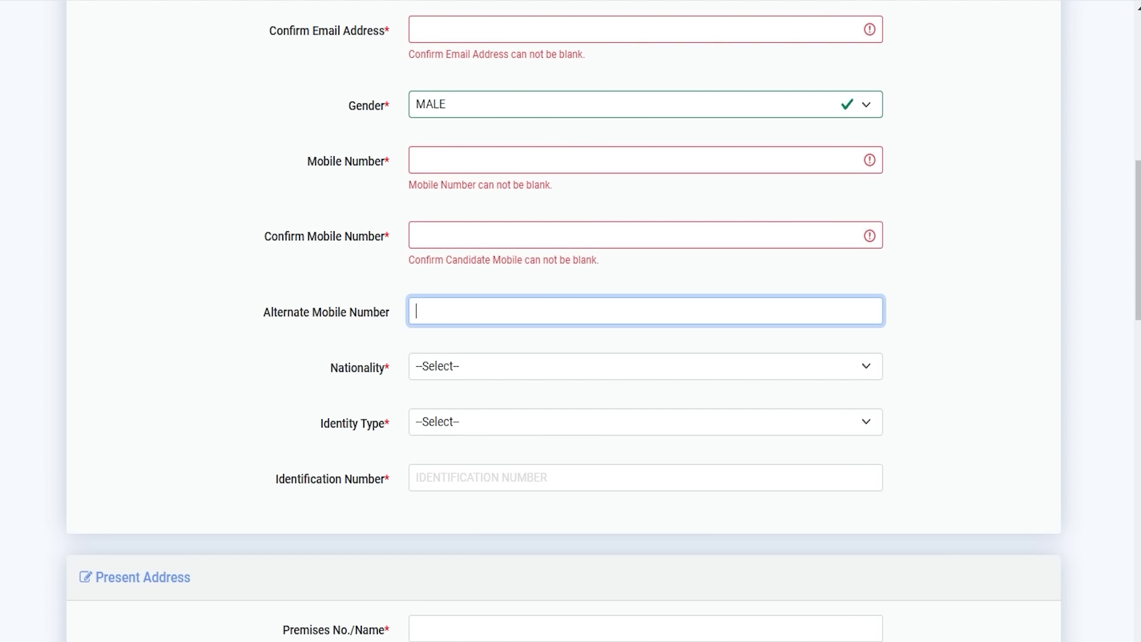
- Set the nationality to INDIAN and the identity type to PAN CARD
{"action": "left_click", "coordinate": [471, 364]}
{"action": "left_click", "coordinate": [461, 411]}
{"action": "left_click", "coordinate": [464, 421]}
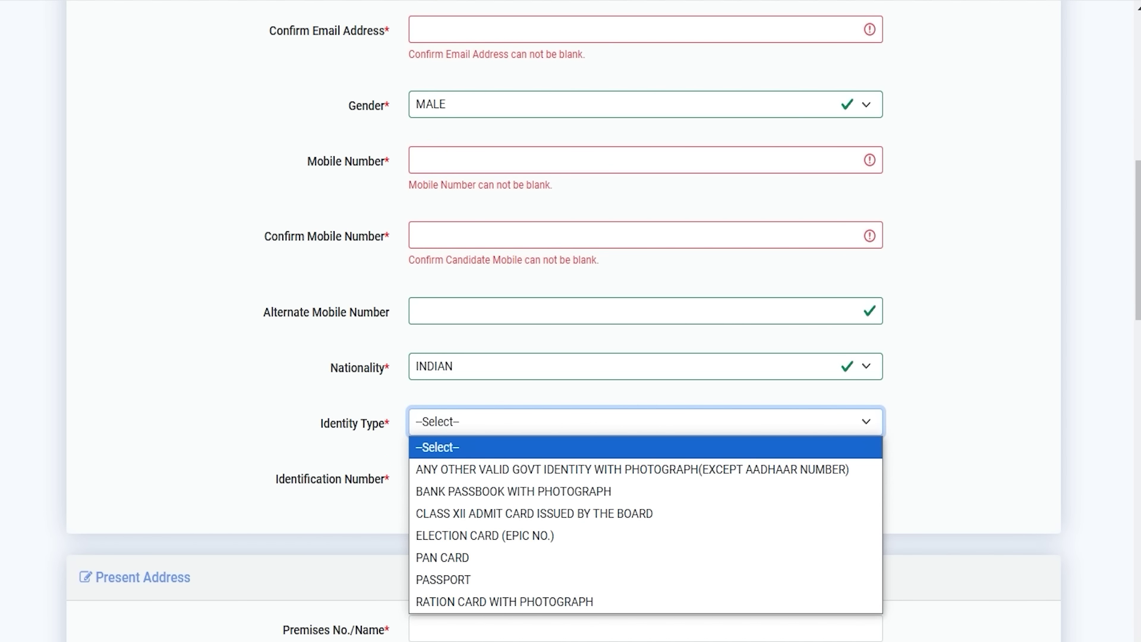
{"action": "left_click", "coordinate": [484, 557]}
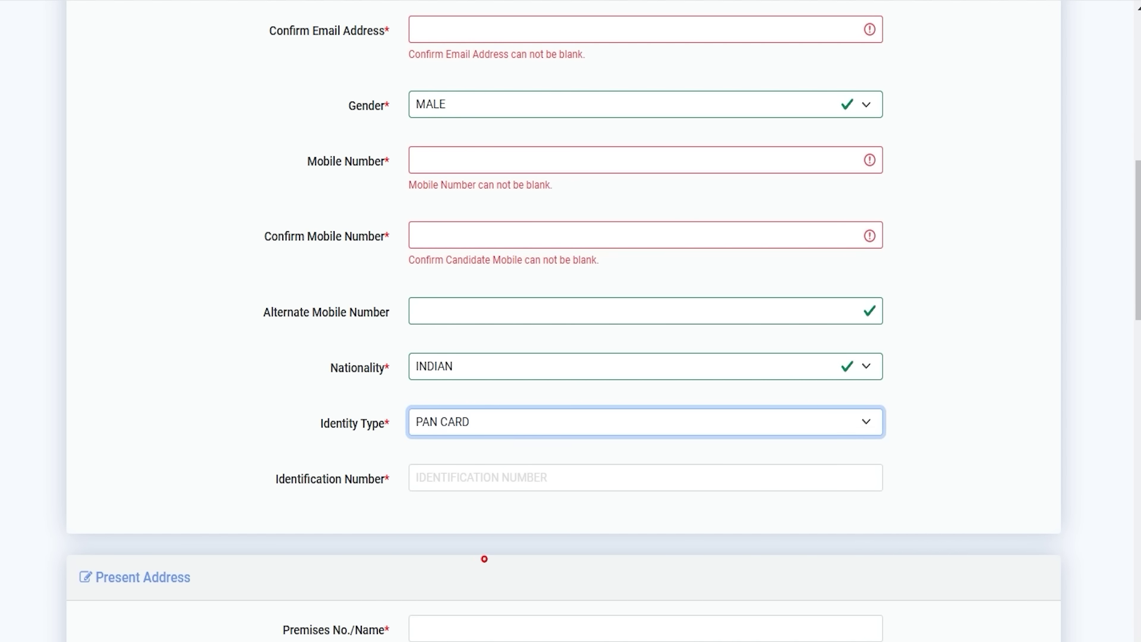
{"action": "left_click", "coordinate": [473, 479]}
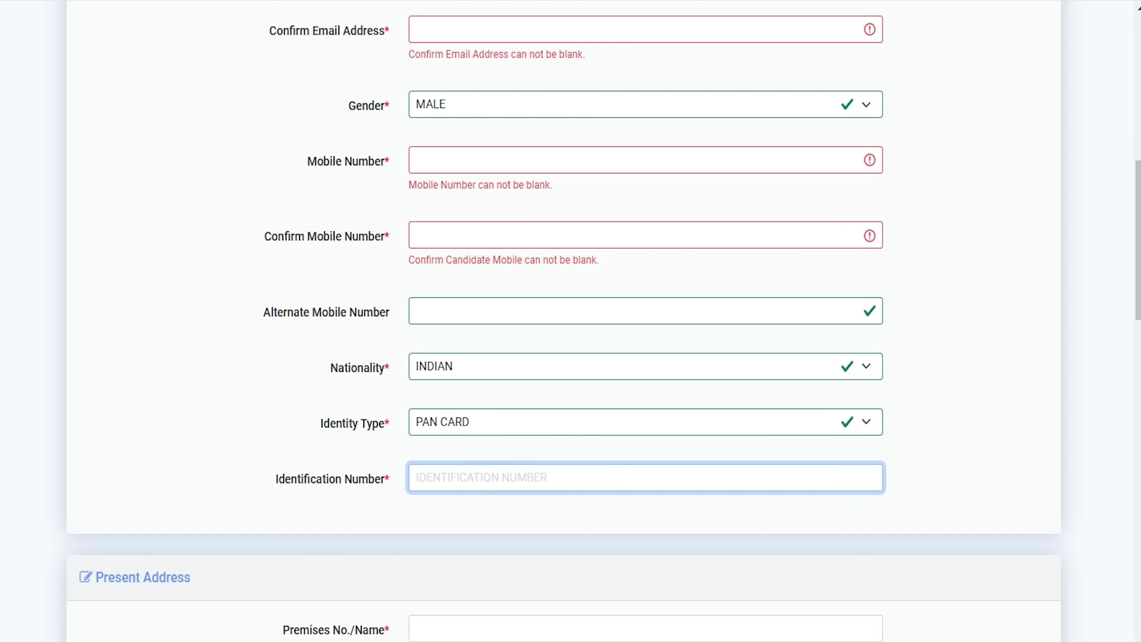
- Examine the fields required in the Present Address and Permanent Address sections of the registration form
{"action": "scroll", "coordinate": [474, 479], "scroll_direction": "down", "scroll_amount": 3}
{"action": "scroll", "coordinate": [92, 128], "scroll_direction": "down", "scroll_amount": 4}
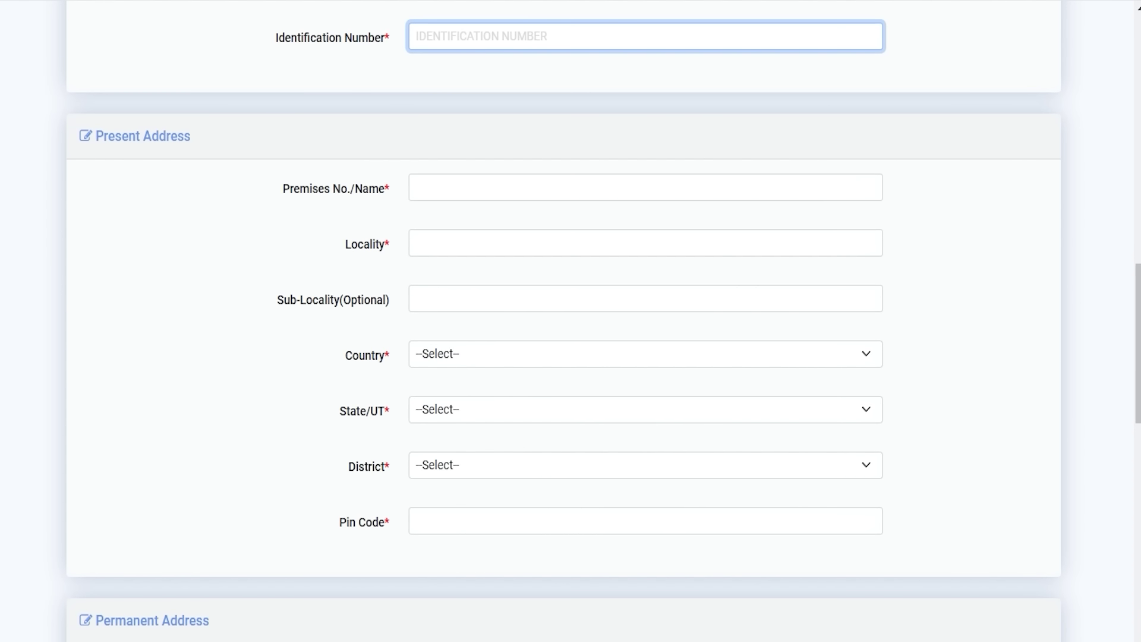
{"action": "left_click_drag", "start_coordinate": [191, 156], "coordinate": [93, 129]}
{"action": "scroll", "coordinate": [92, 129], "scroll_direction": "down", "scroll_amount": 3}
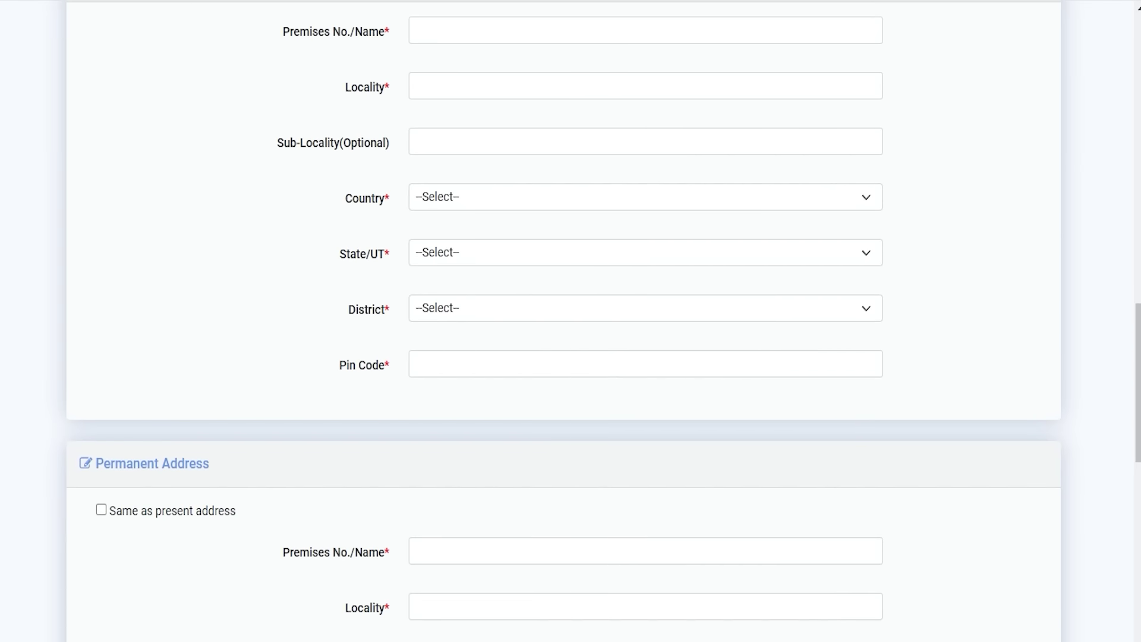
{"action": "left_click_drag", "start_coordinate": [95, 465], "coordinate": [189, 464]}
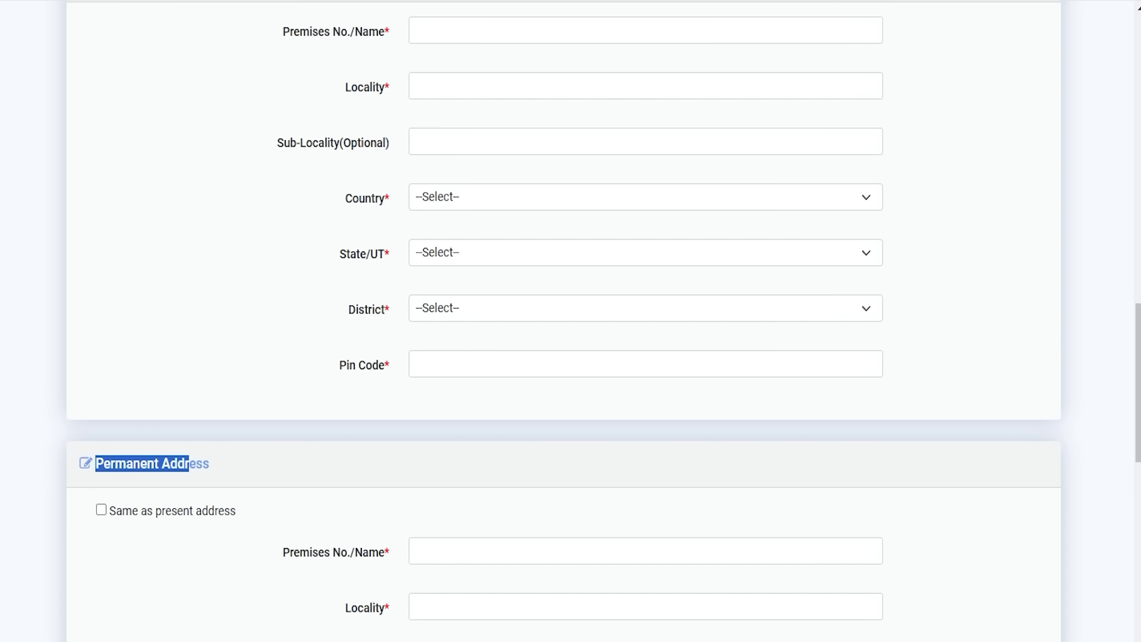
{"action": "scroll", "coordinate": [570, 321], "scroll_direction": "up", "scroll_amount": 3}
{"action": "left_click_drag", "start_coordinate": [101, 155], "coordinate": [171, 155]}
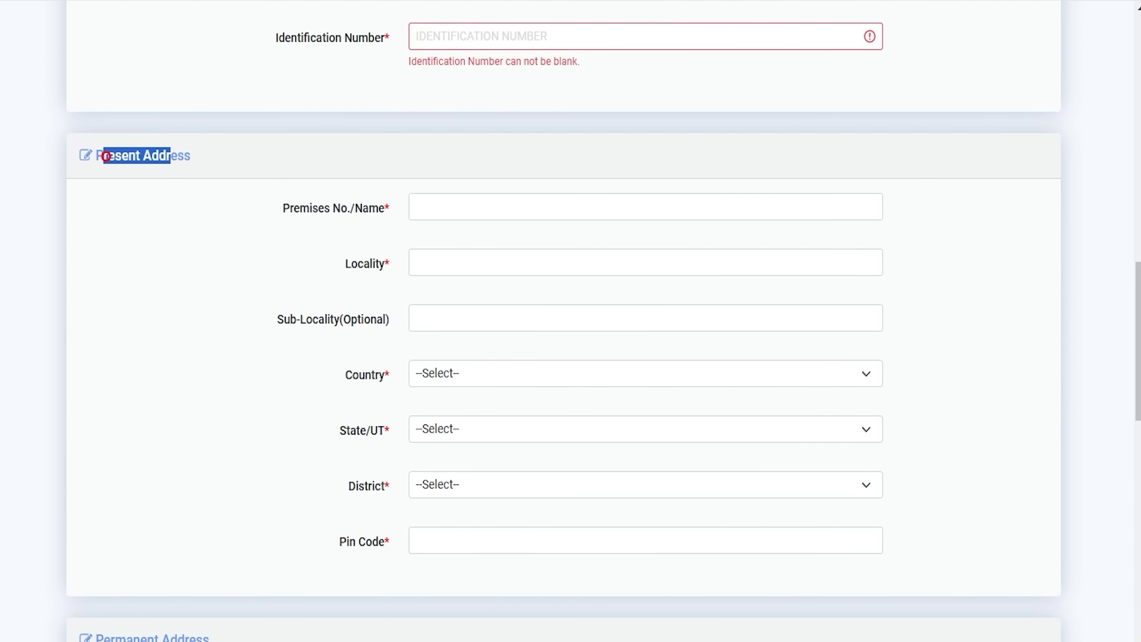
{"action": "scroll", "coordinate": [571, 321], "scroll_direction": "down", "scroll_amount": 5}
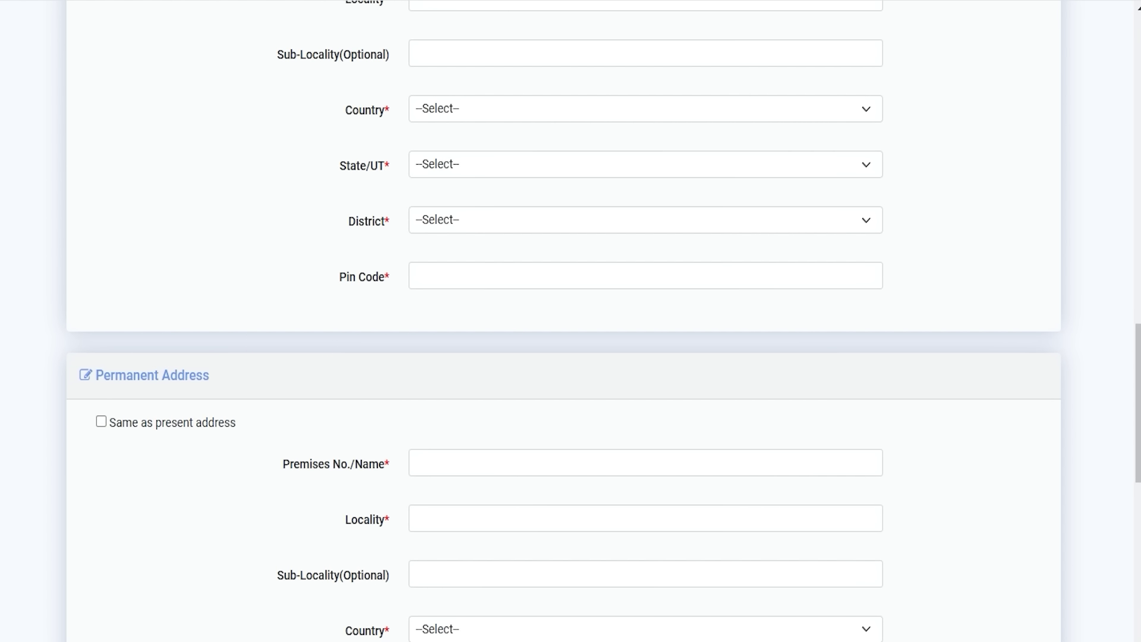
- Examine the Permanent Address fields and the requirements for the password and its confirmation
{"action": "left_click_drag", "start_coordinate": [115, 375], "coordinate": [185, 375]}
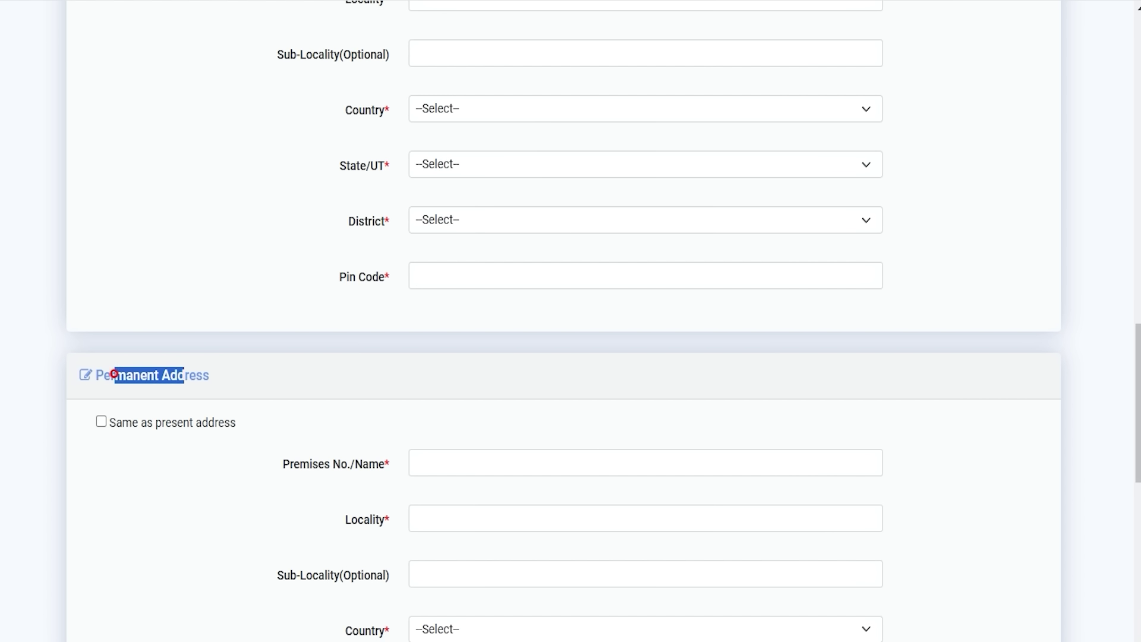
{"action": "scroll", "coordinate": [570, 321], "scroll_direction": "down", "scroll_amount": 9}
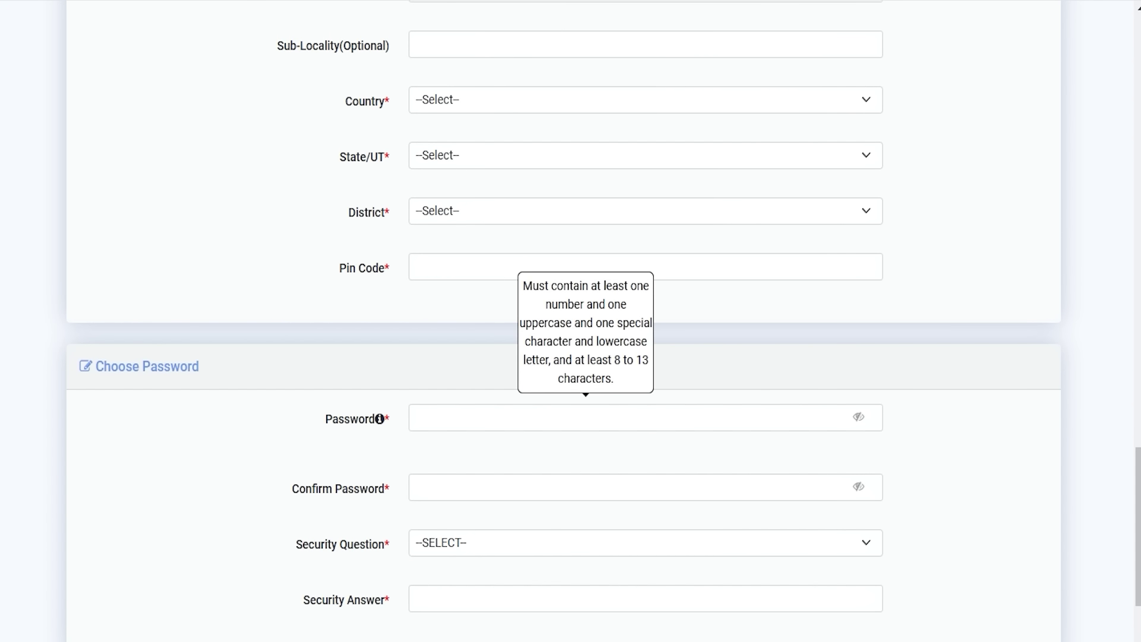
{"action": "scroll", "coordinate": [570, 321], "scroll_direction": "down", "scroll_amount": 1}
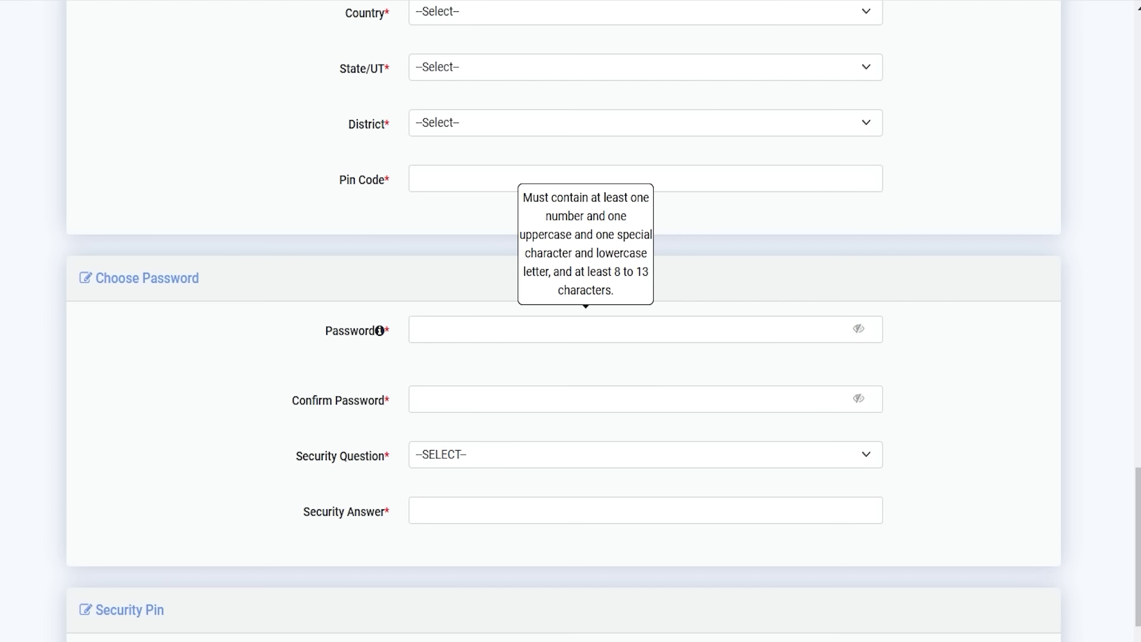
{"action": "left_click", "coordinate": [472, 331]}
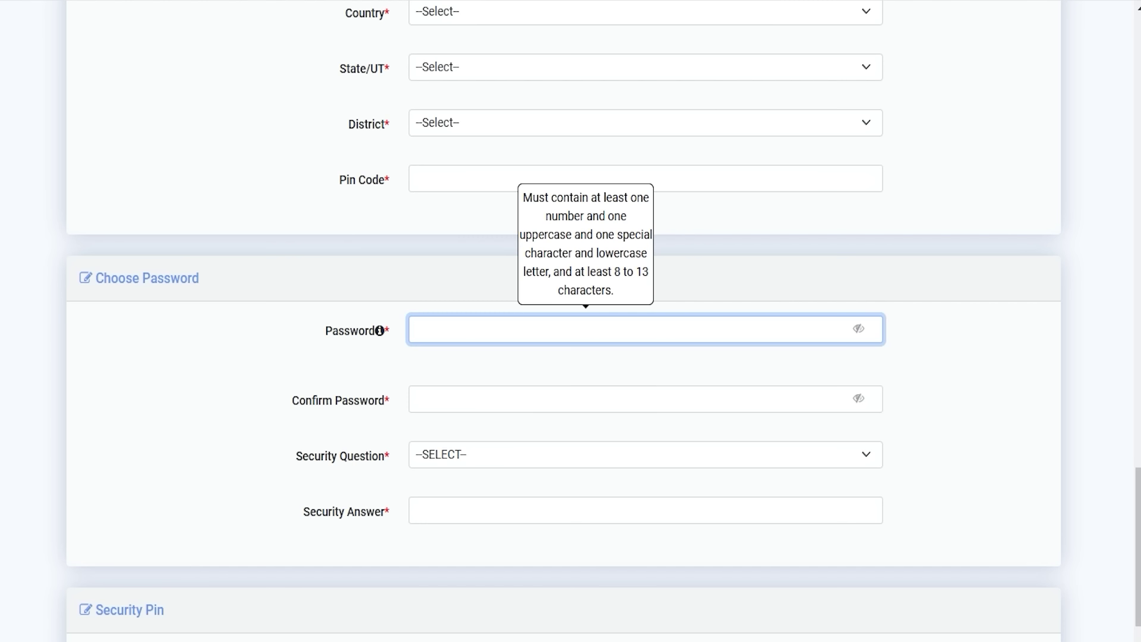
{"action": "left_click", "coordinate": [471, 399]}
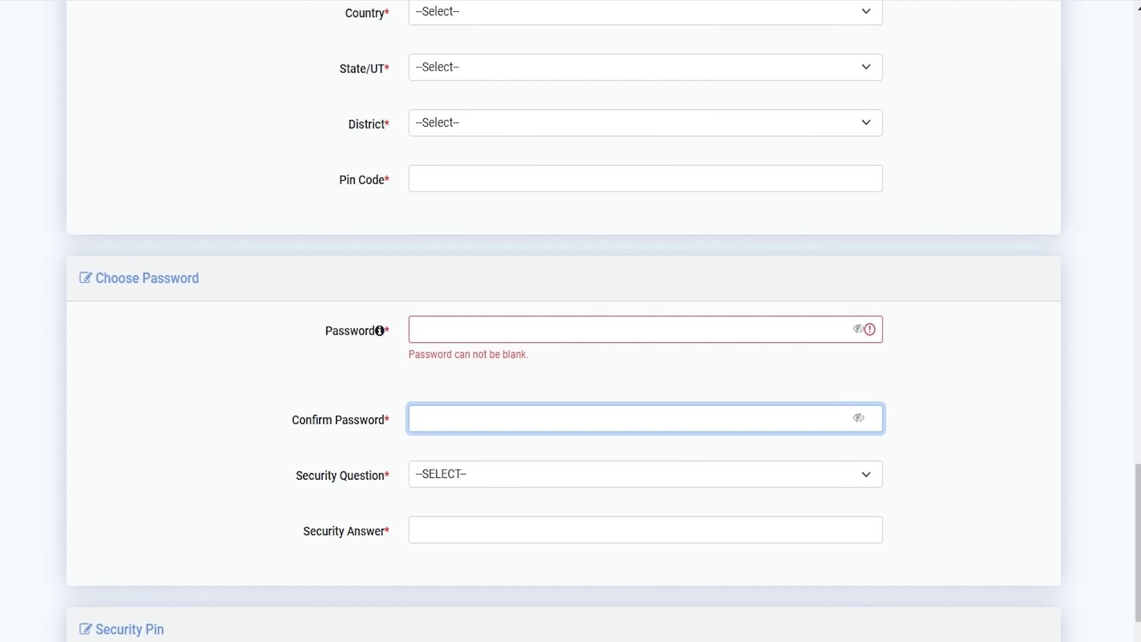
- Set the security question to "WHAT IS THE NAME OF YOUR FIRST SCHOOL?" and go through the security answer and security pin fields
{"action": "scroll", "coordinate": [469, 321], "scroll_direction": "down", "scroll_amount": 3}
{"action": "left_click", "coordinate": [469, 295]}
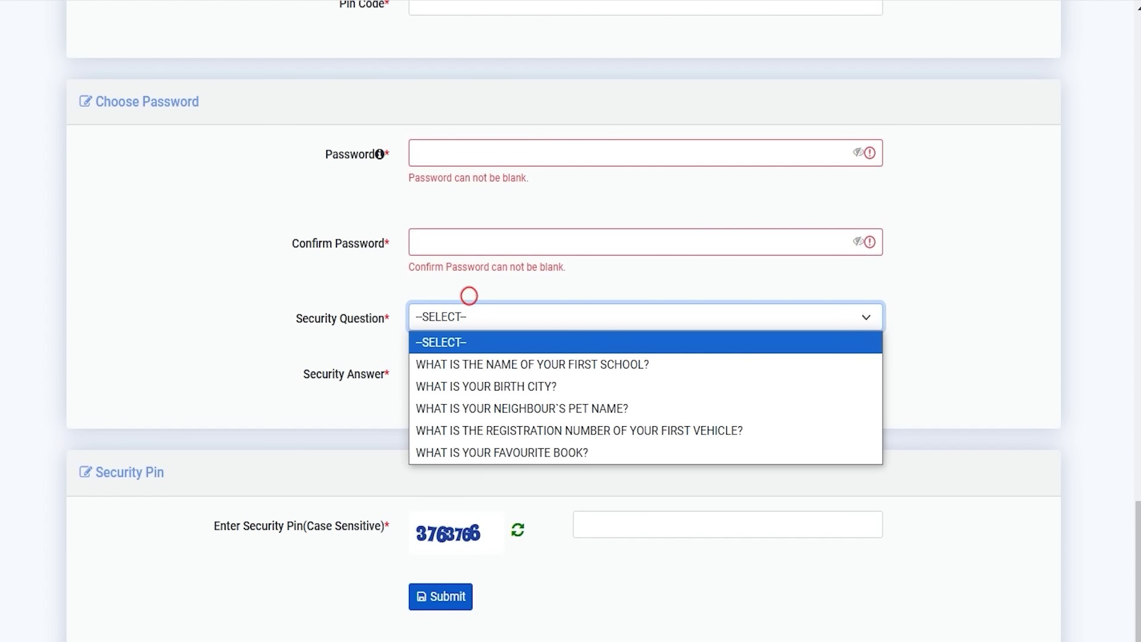
{"action": "left_click", "coordinate": [507, 364]}
{"action": "left_click", "coordinate": [484, 374]}
{"action": "scroll", "coordinate": [570, 321], "scroll_direction": "down", "scroll_amount": 1}
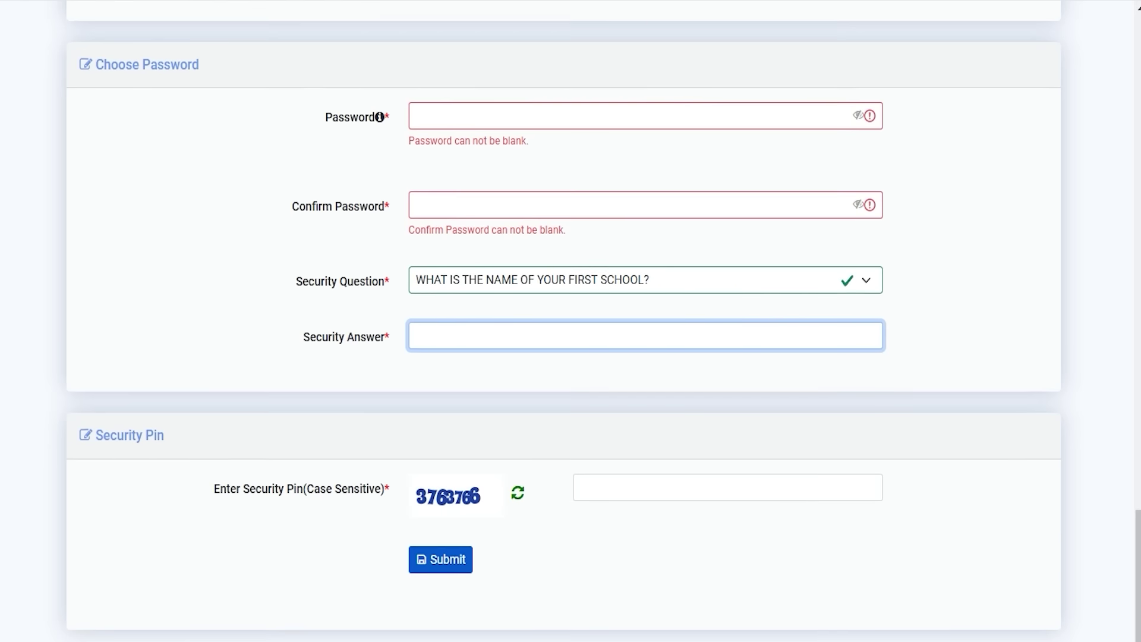
{"action": "left_click", "coordinate": [611, 484]}
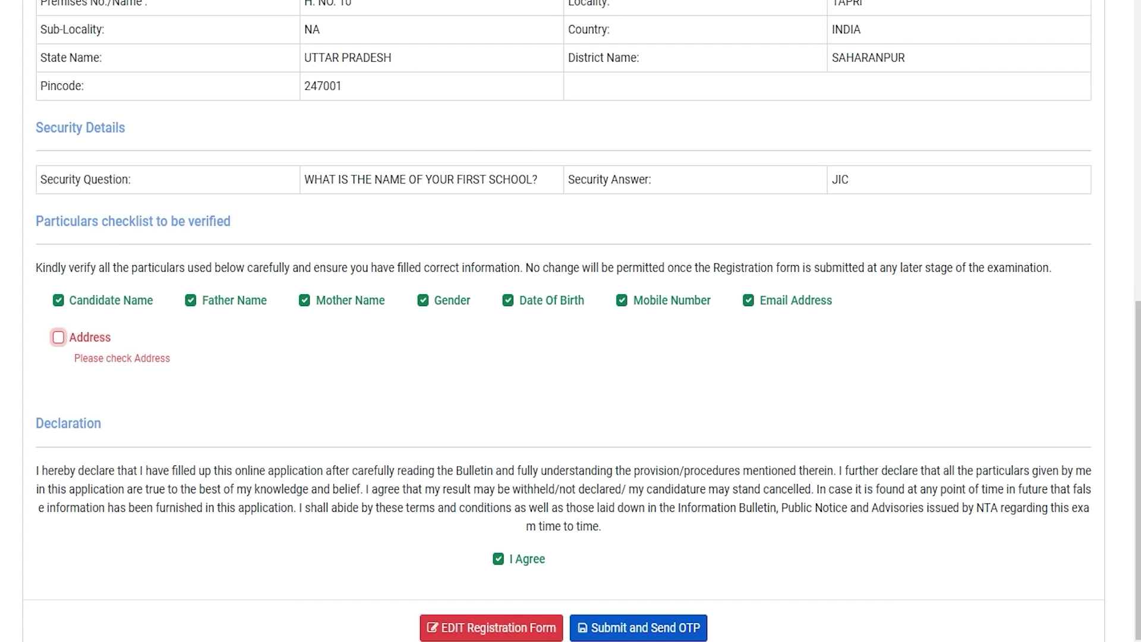
- Mark Address as verified in the particulars checklist and agree to the declaration
{"action": "left_click", "coordinate": [58, 337]}
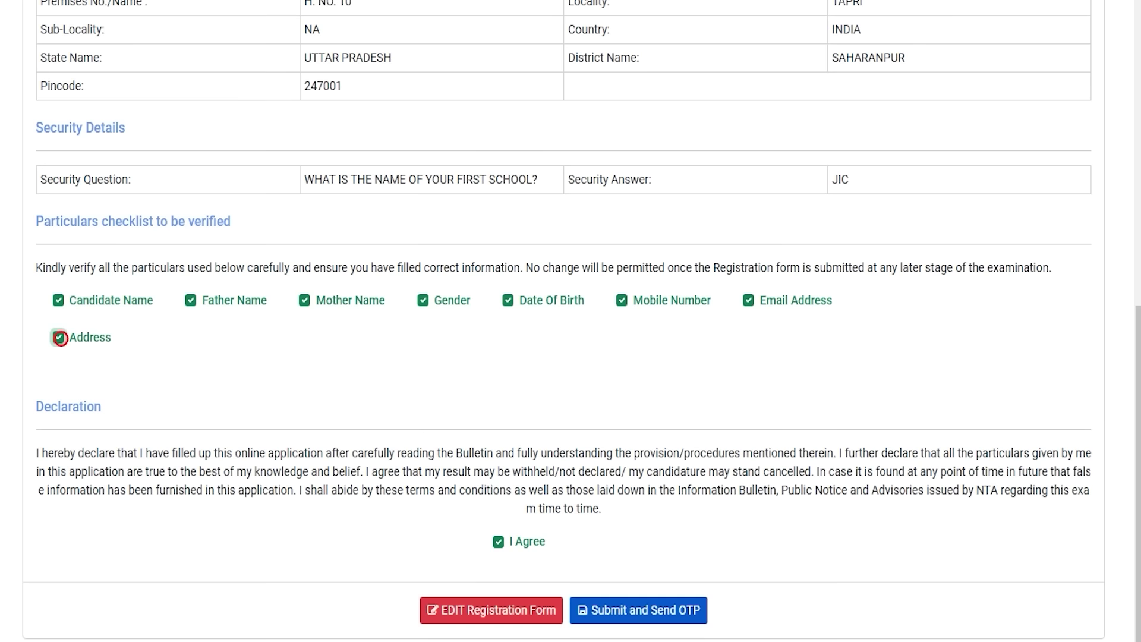
{"action": "left_click", "coordinate": [498, 542]}
{"action": "left_click", "coordinate": [498, 543]}
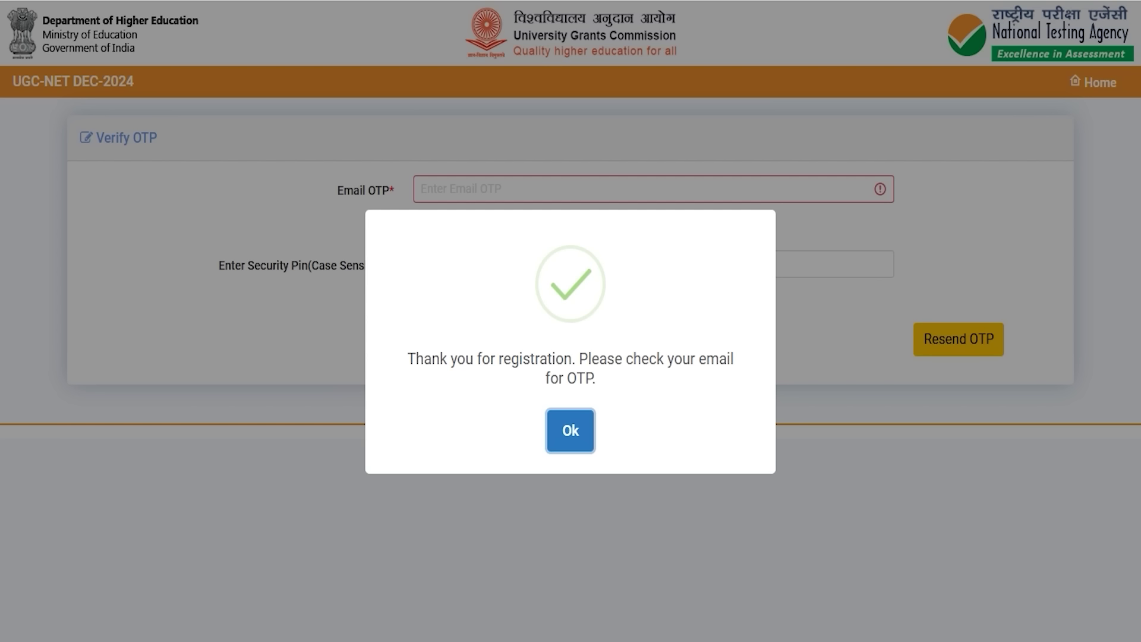
- Dismiss the registration notice and fill in the Email OTP to verify the registration
{"action": "left_click", "coordinate": [562, 428]}
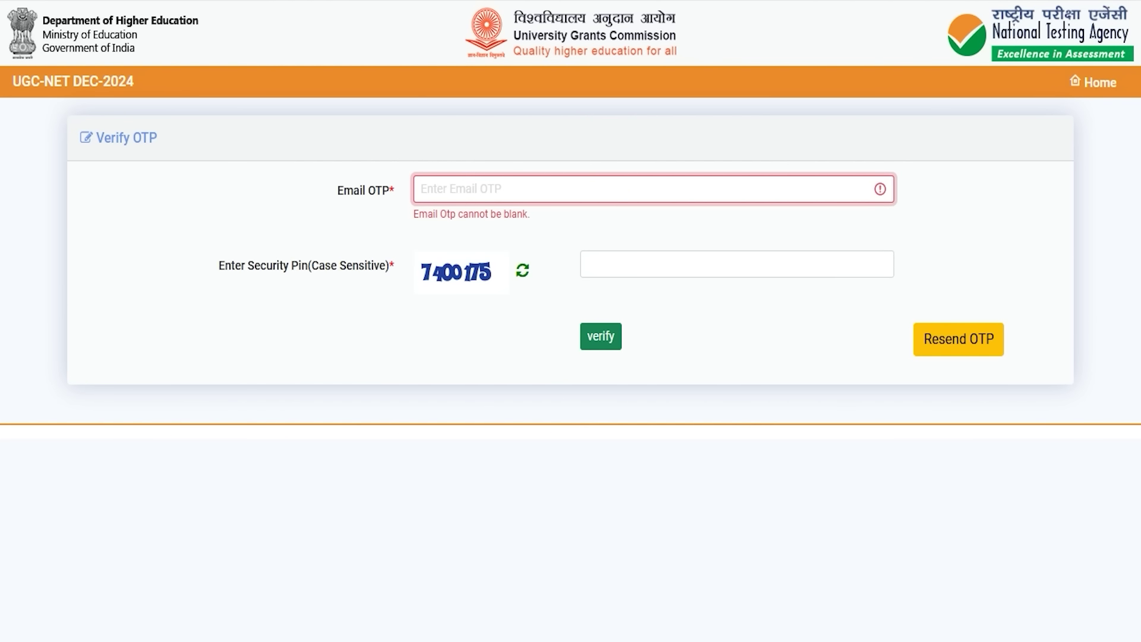
{"action": "left_click", "coordinate": [497, 188]}
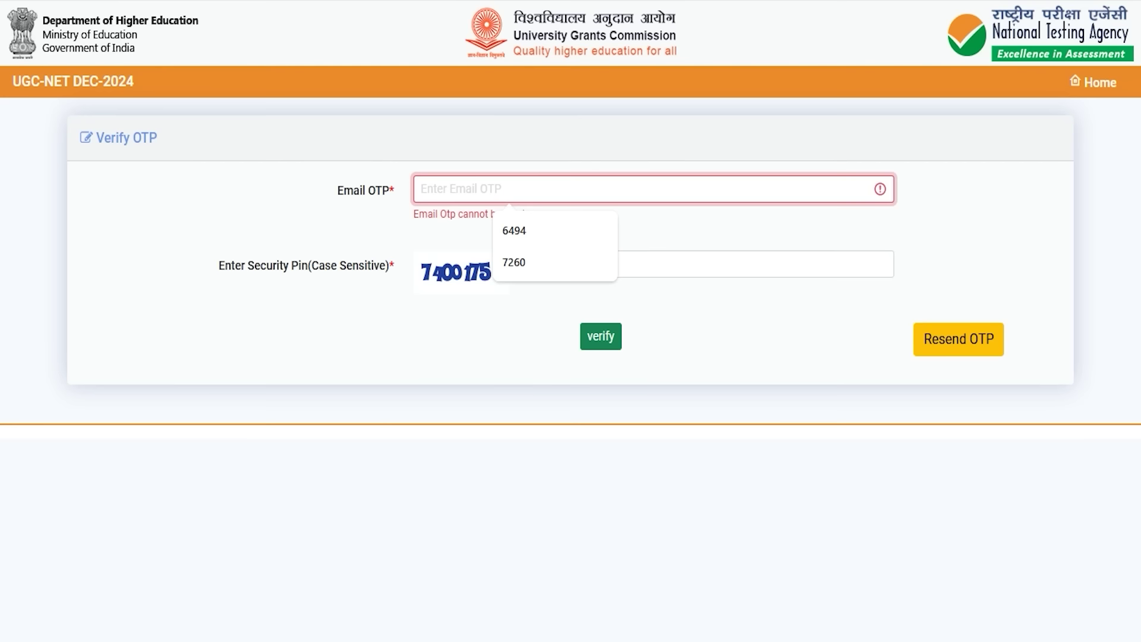
{"action": "left_click", "coordinate": [441, 230]}
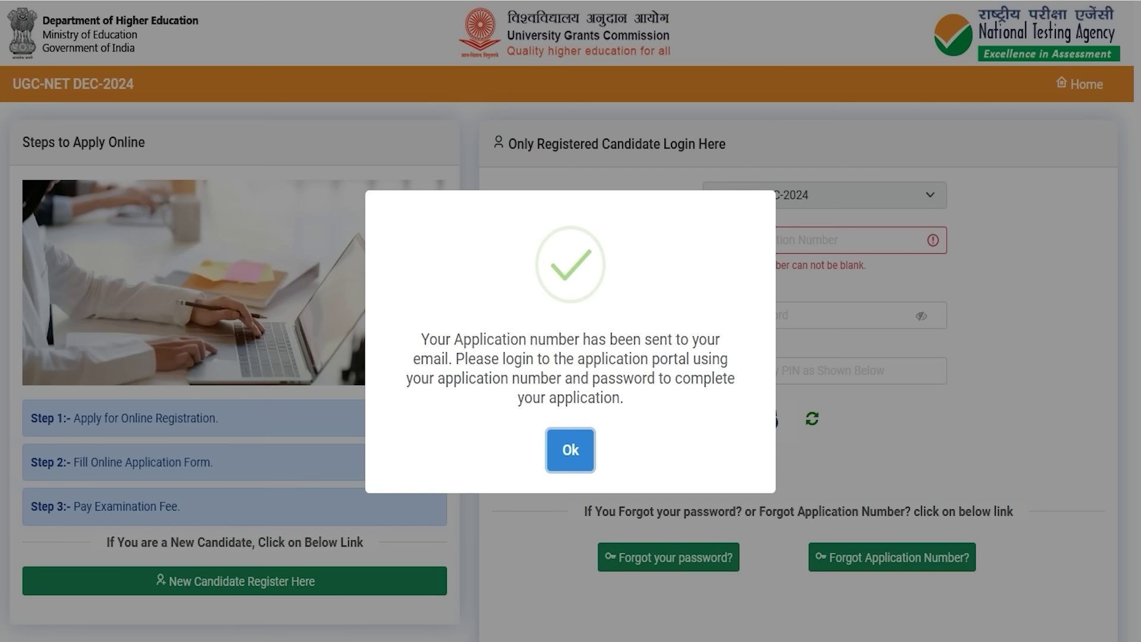
- Dismiss the application number notice and log in with the application number, password and security PIN
{"action": "key", "text": "Return"}
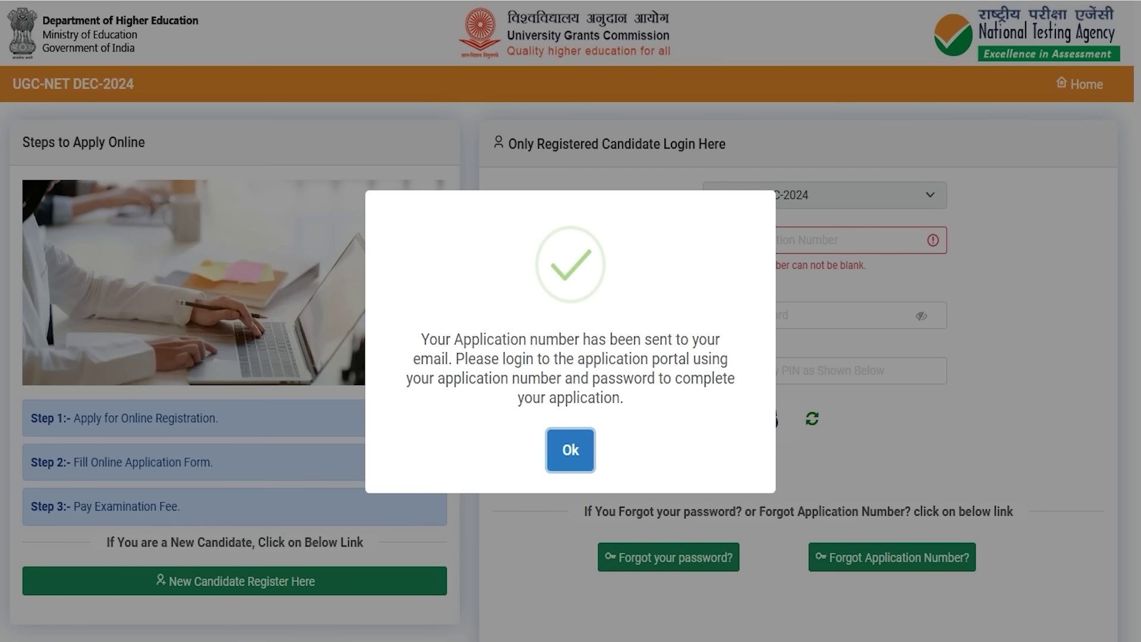
{"action": "left_click", "coordinate": [754, 239]}
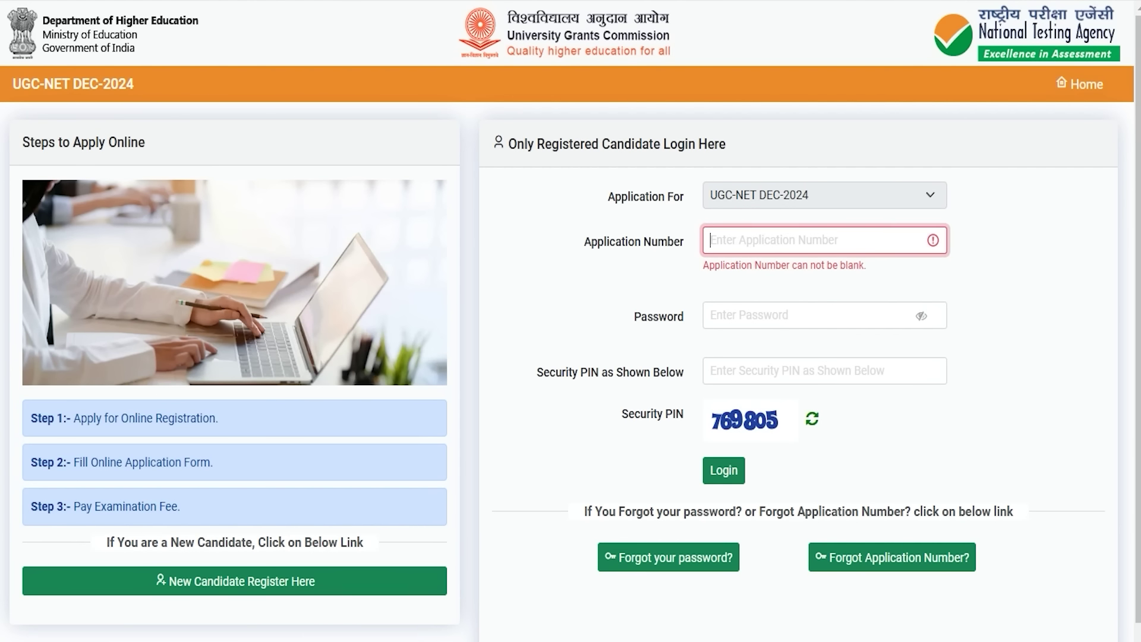
{"action": "left_click", "coordinate": [751, 317]}
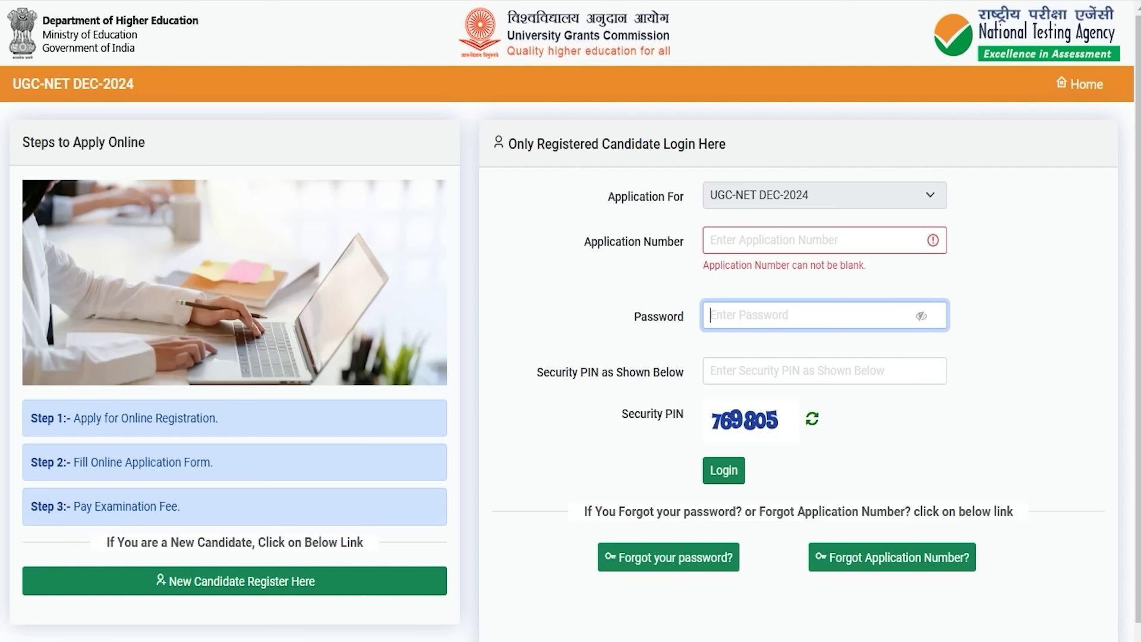
{"action": "left_click", "coordinate": [747, 372]}
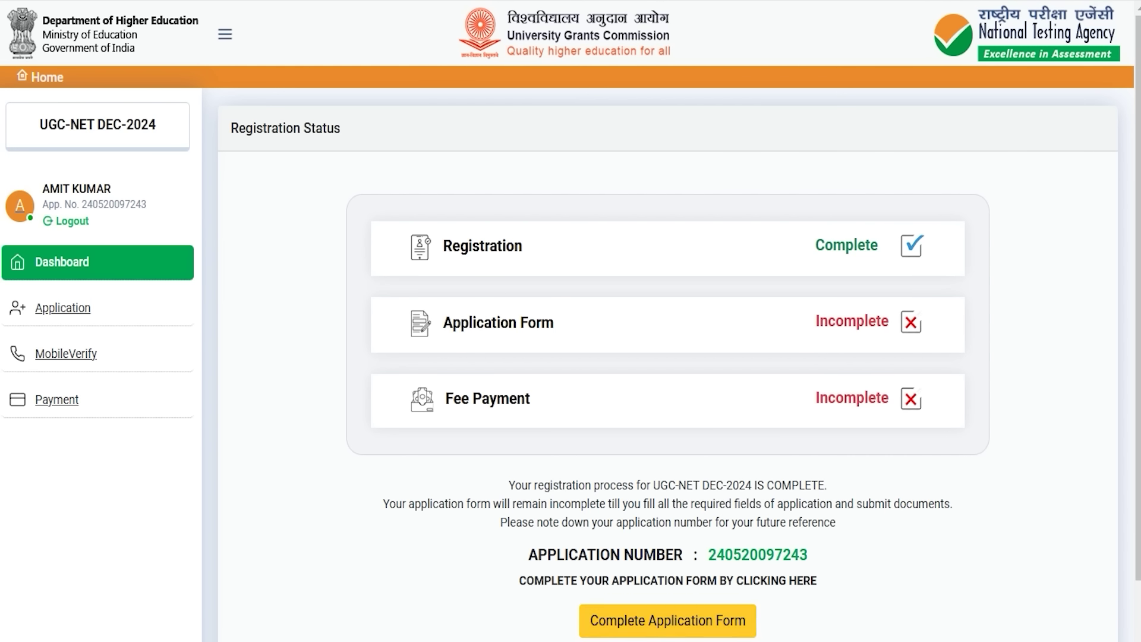
- Open the application form and complete the captcha verification code on the Contact Details page to continue to Personal Details
{"action": "left_click", "coordinate": [665, 624]}
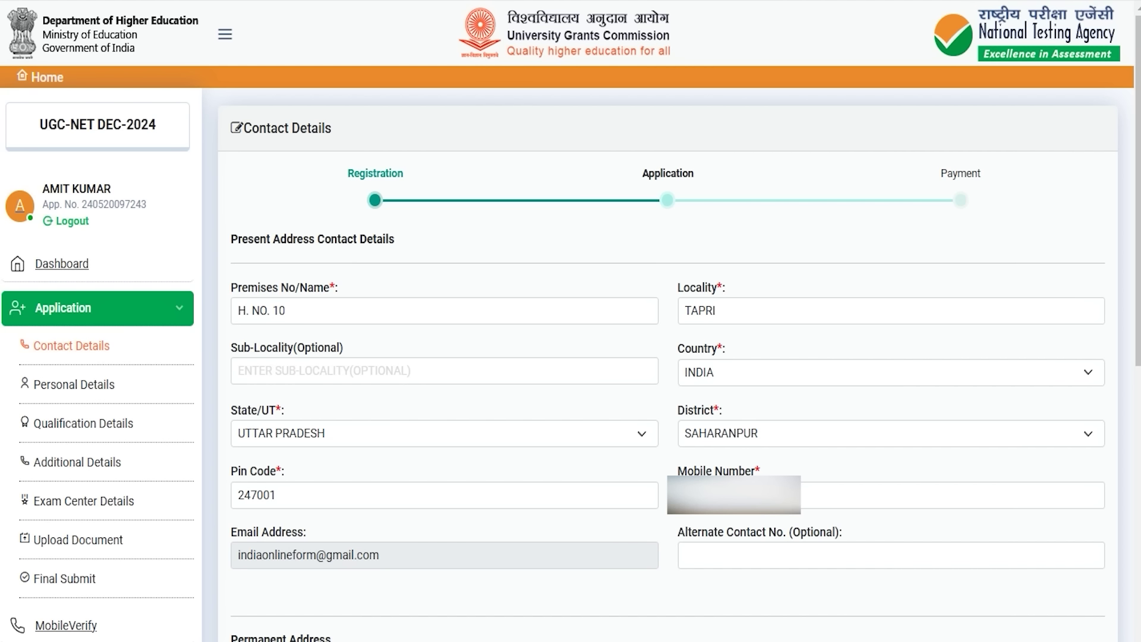
{"action": "scroll", "coordinate": [665, 356], "scroll_direction": "down", "scroll_amount": 10}
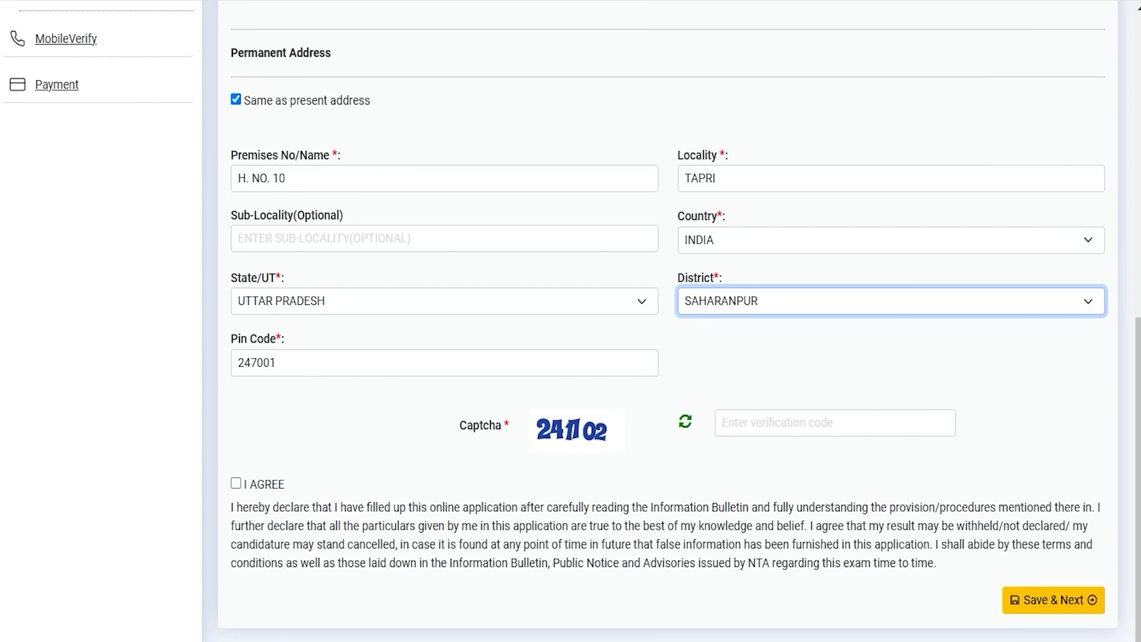
{"action": "left_click", "coordinate": [826, 424]}
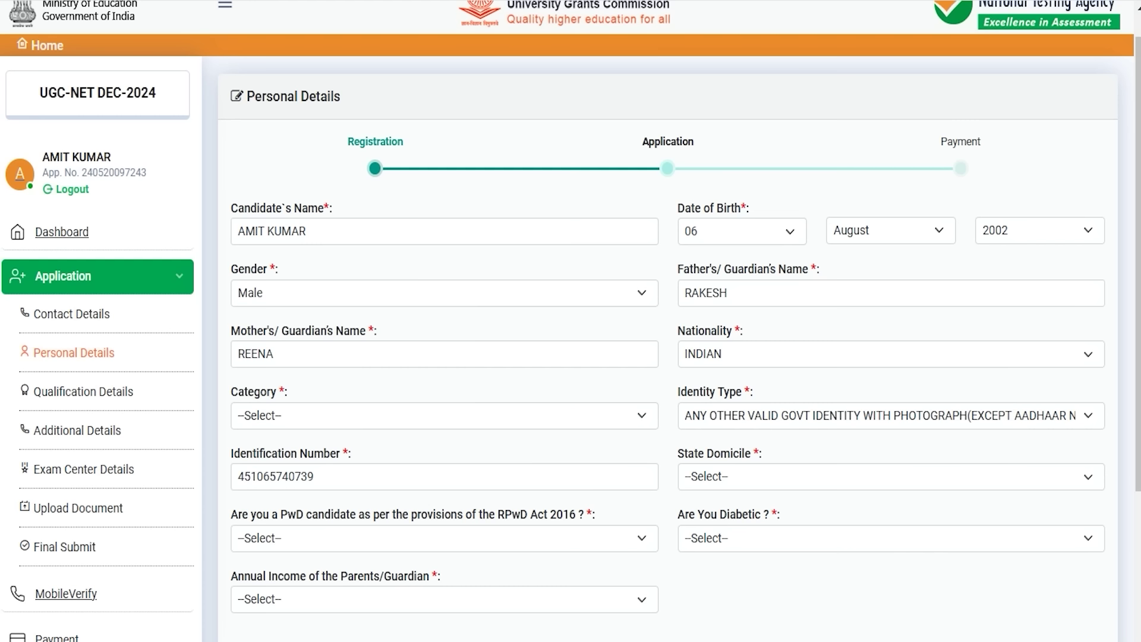
- Set the category to SC and answer No to the willingness to apply for NFSC
{"action": "left_click", "coordinate": [296, 414]}
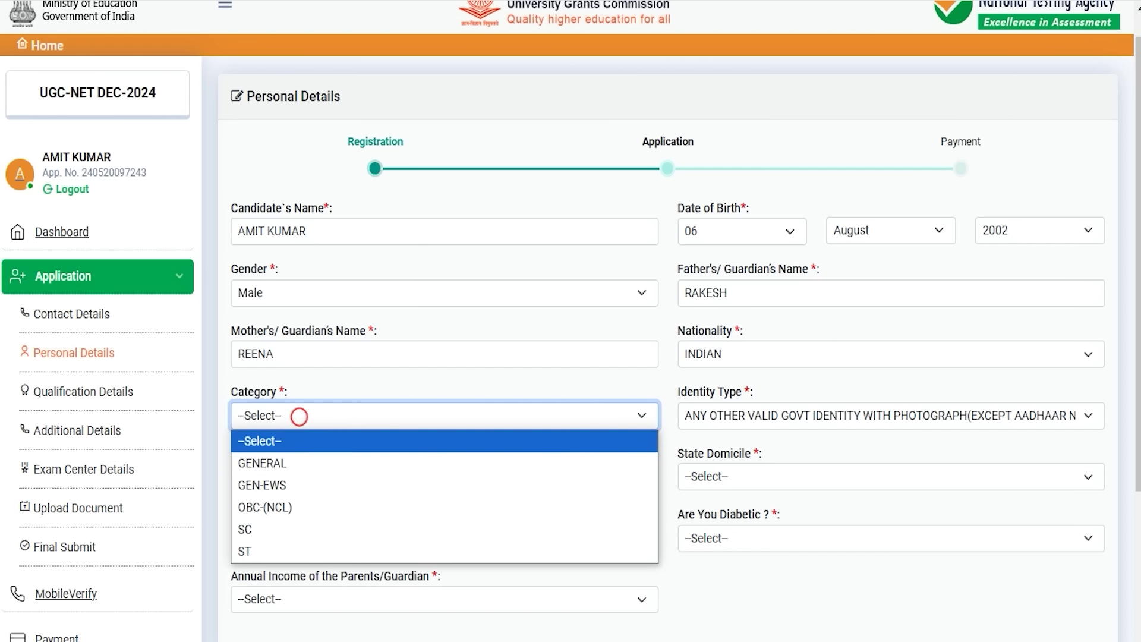
{"action": "left_click", "coordinate": [255, 524]}
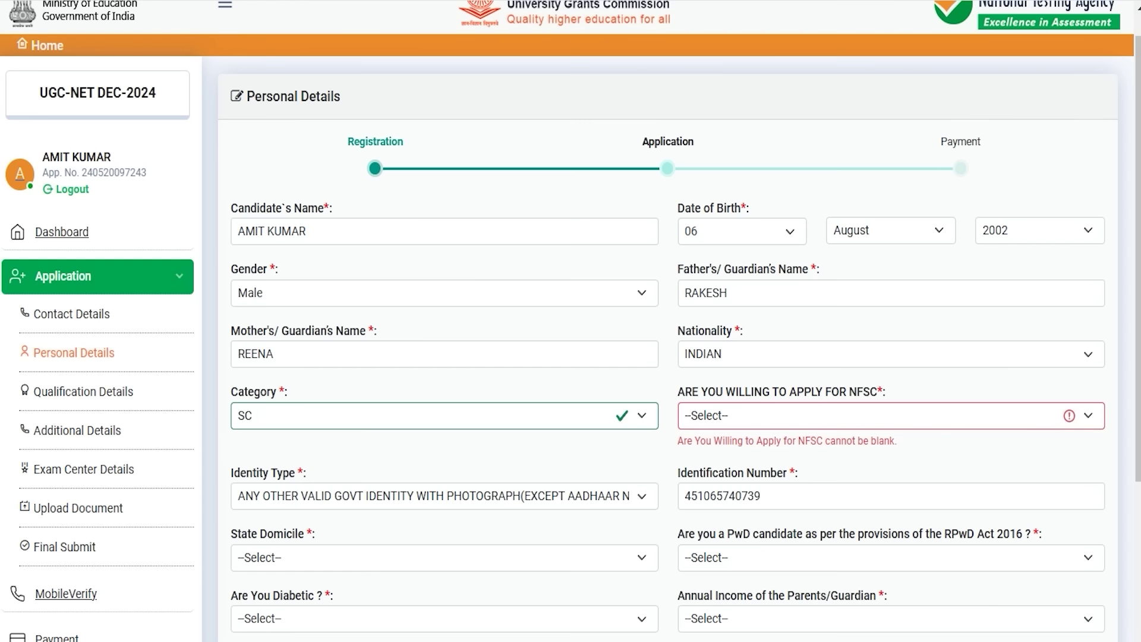
{"action": "left_click", "coordinate": [780, 411]}
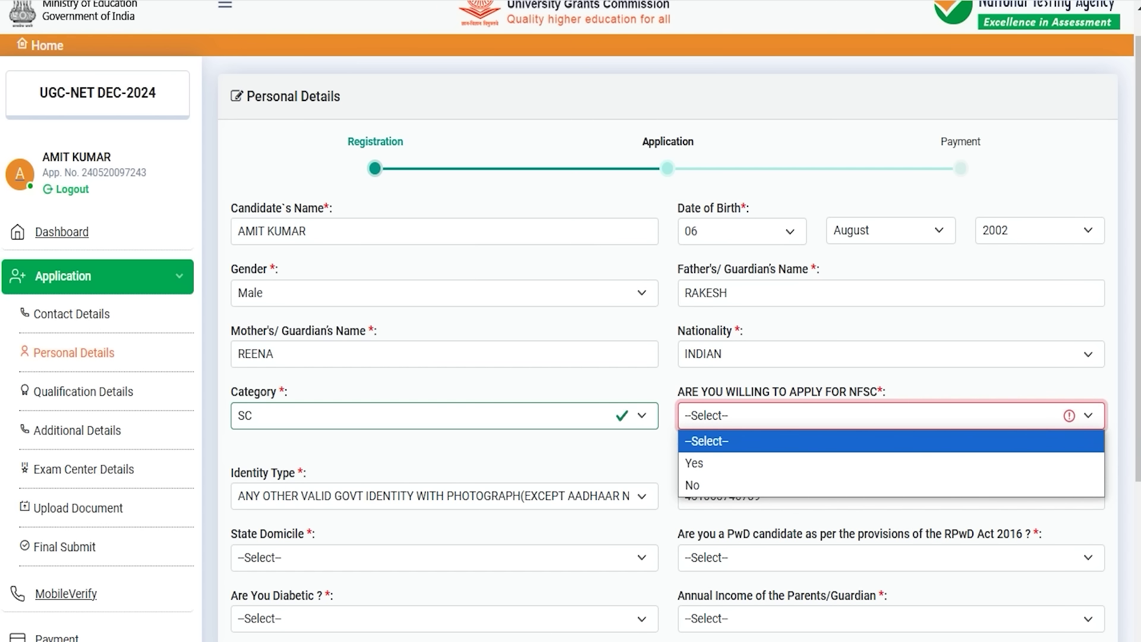
{"action": "left_click", "coordinate": [730, 463]}
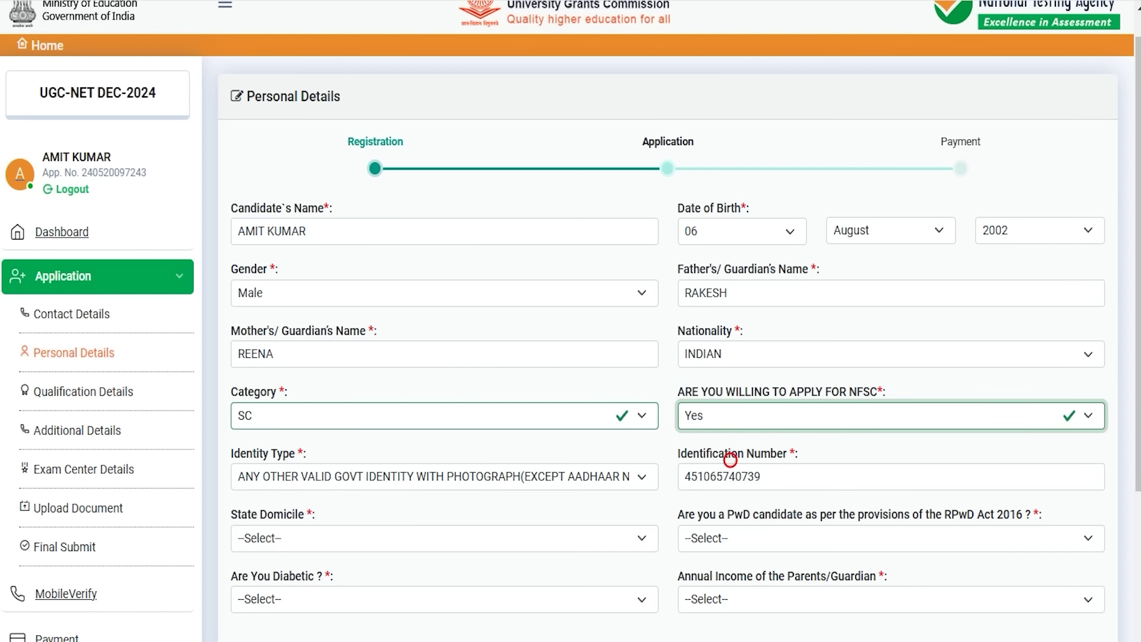
{"action": "left_click", "coordinate": [746, 415]}
{"action": "left_click", "coordinate": [702, 482]}
- Set the state domicile to UTTAR PRADESH and the PwD candidate question to No
{"action": "left_click", "coordinate": [369, 538]}
{"action": "key", "text": "u"}
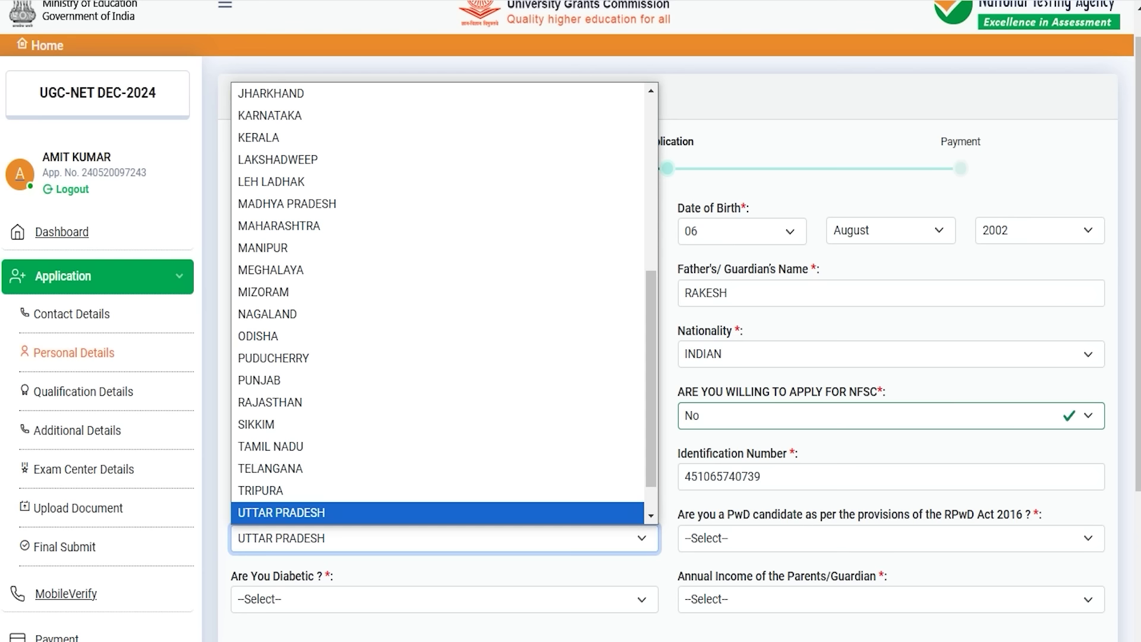
{"action": "left_click", "coordinate": [377, 513]}
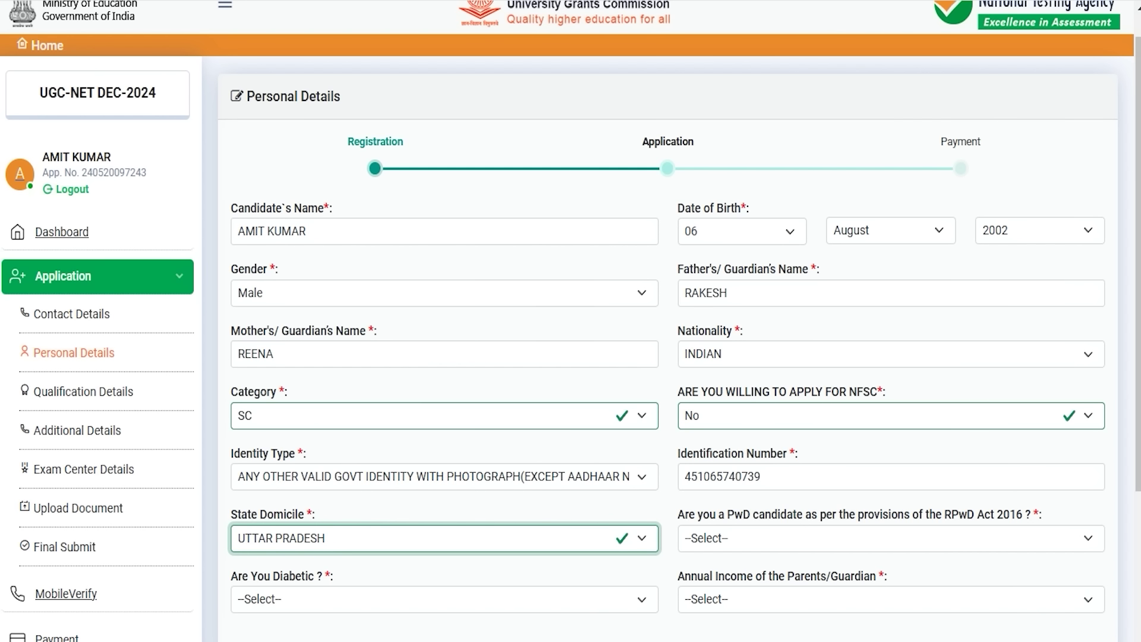
{"action": "left_click", "coordinate": [754, 538]}
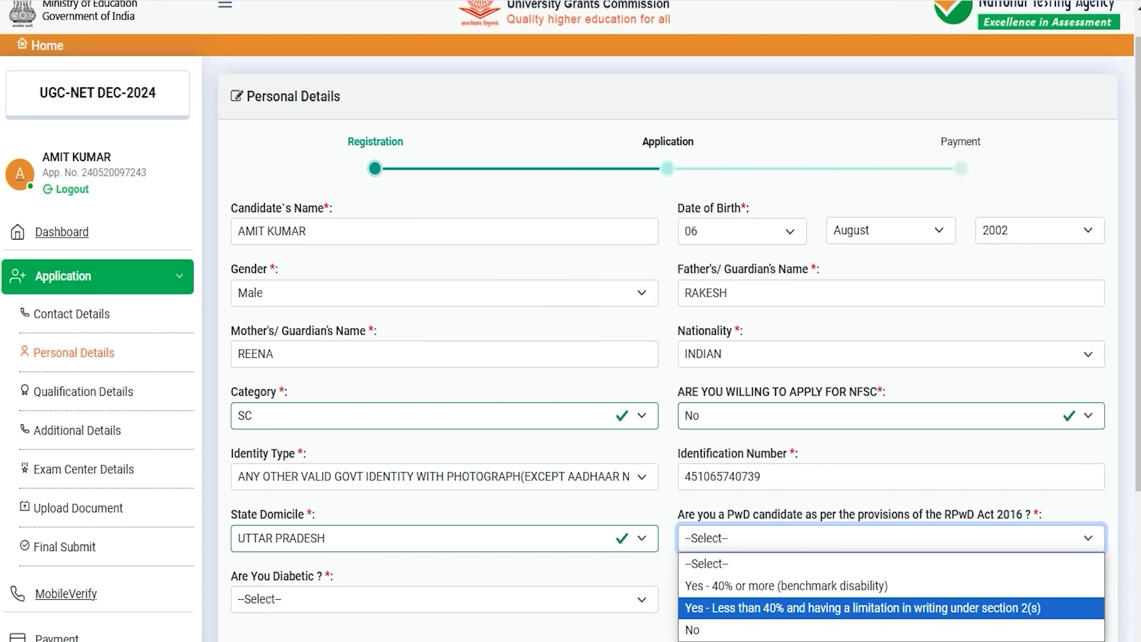
{"action": "key", "text": "Down"}
{"action": "key", "text": "Return"}
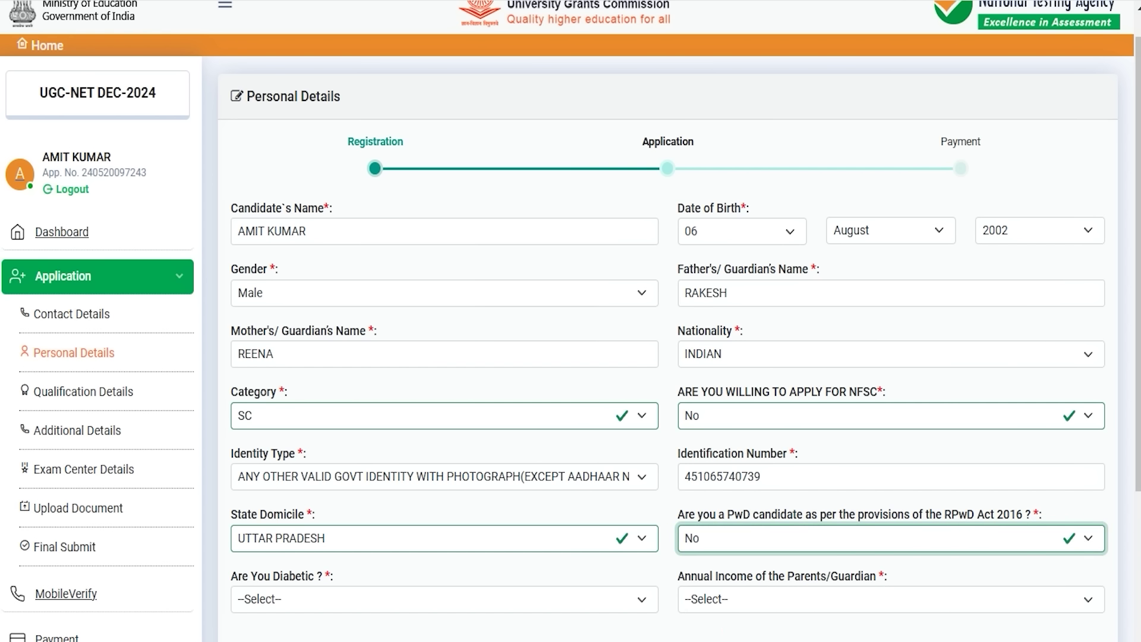
- Answer No to the question asking whether the candidate is diabetic
{"action": "scroll", "coordinate": [571, 321], "scroll_direction": "down", "scroll_amount": 3}
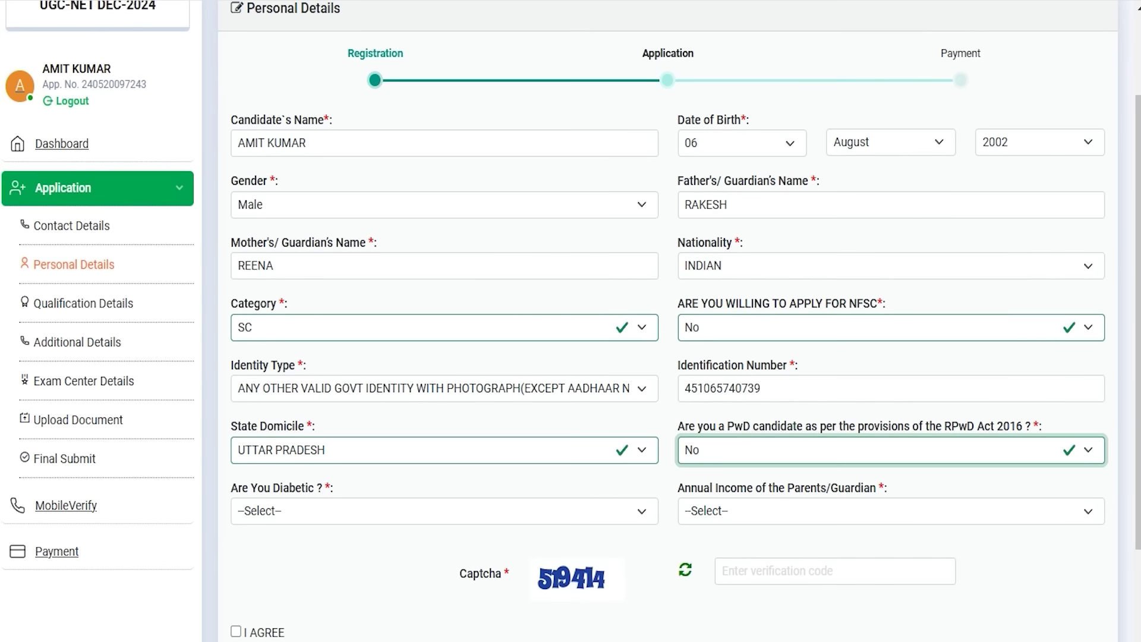
{"action": "left_click", "coordinate": [400, 416]}
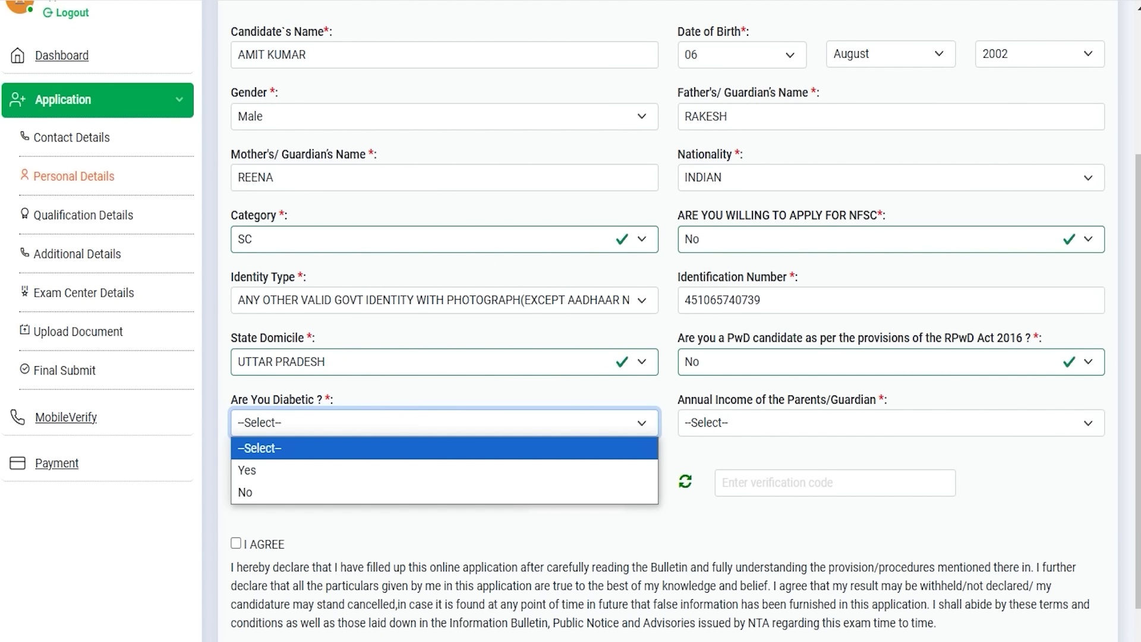
{"action": "key", "text": "Down"}
{"action": "key", "text": "Return"}
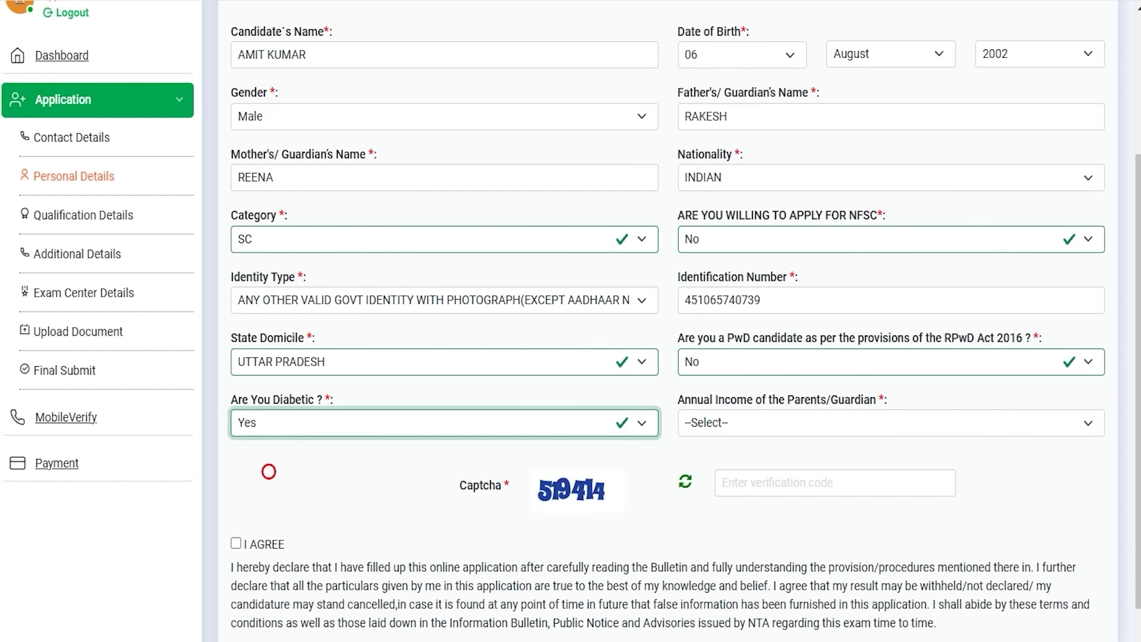
{"action": "left_click", "coordinate": [395, 426]}
{"action": "key", "text": "Down"}
{"action": "key", "text": "Return"}
- Set the annual income of the parents/guardian to 300001 – 400000 and continue to the Qualification Details page
{"action": "left_click", "coordinate": [747, 422]}
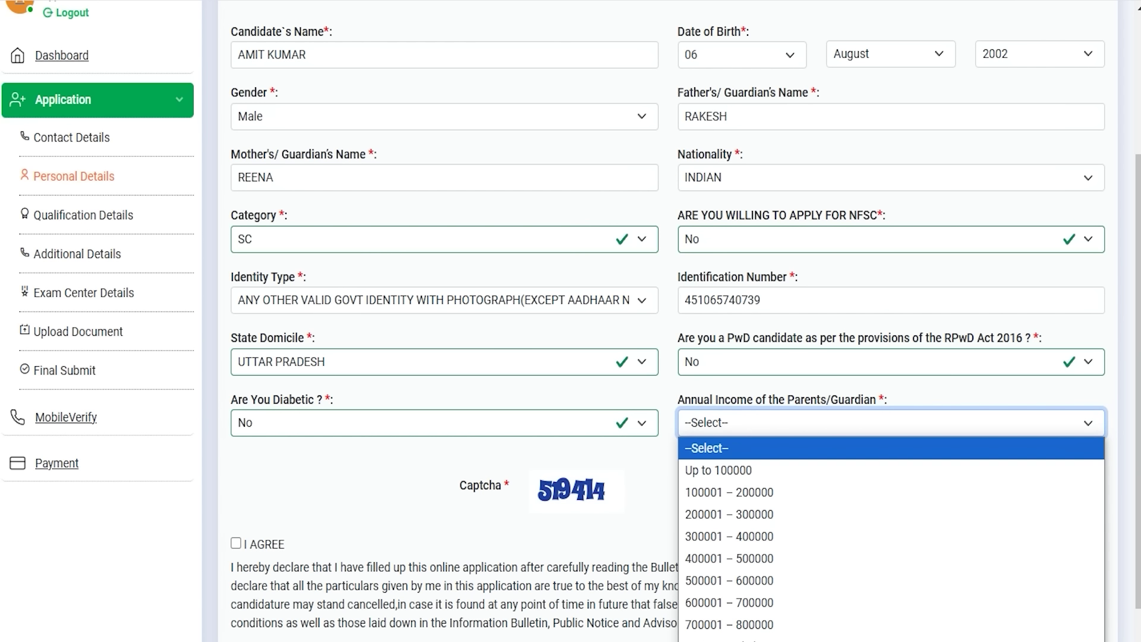
{"action": "key", "text": "Down"}
{"action": "key", "text": "Down"}
{"action": "key", "text": "Down"}
{"action": "key", "text": "Down"}
{"action": "key", "text": "Return"}
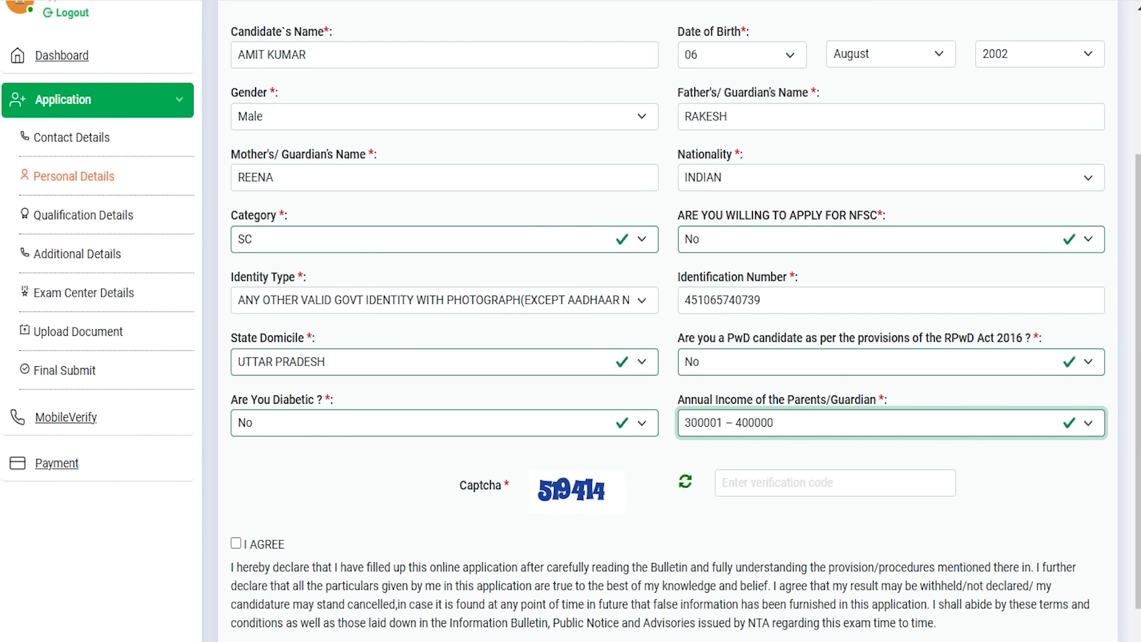
{"action": "key", "text": "Tab"}
{"action": "scroll", "coordinate": [570, 321], "scroll_direction": "down", "scroll_amount": 2}
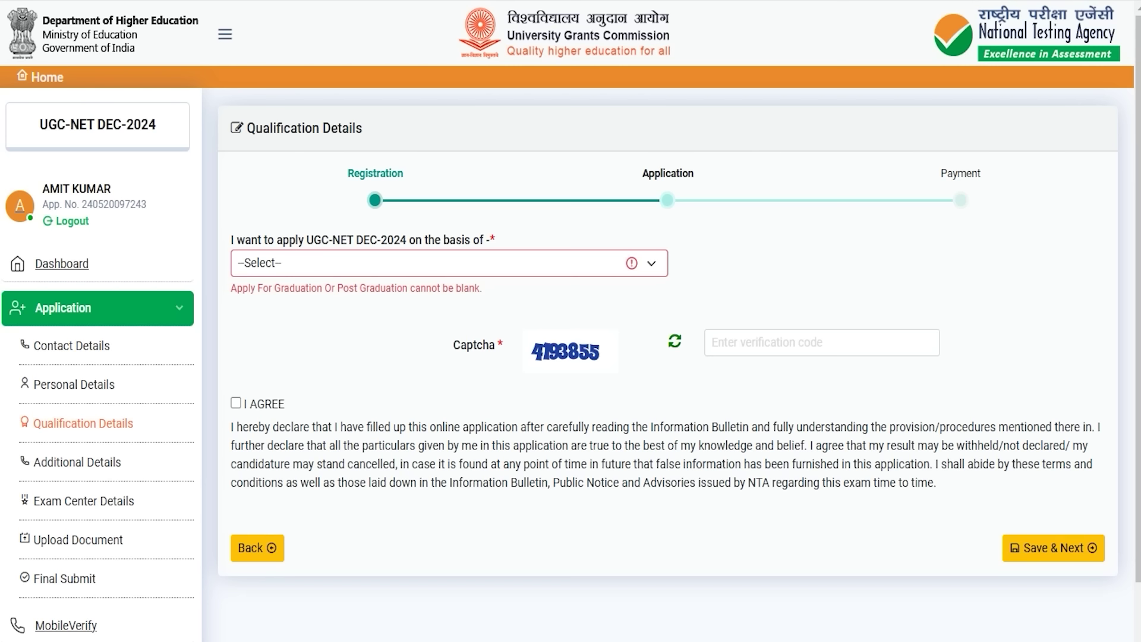
{"action": "left_click_drag", "start_coordinate": [256, 128], "coordinate": [343, 128]}
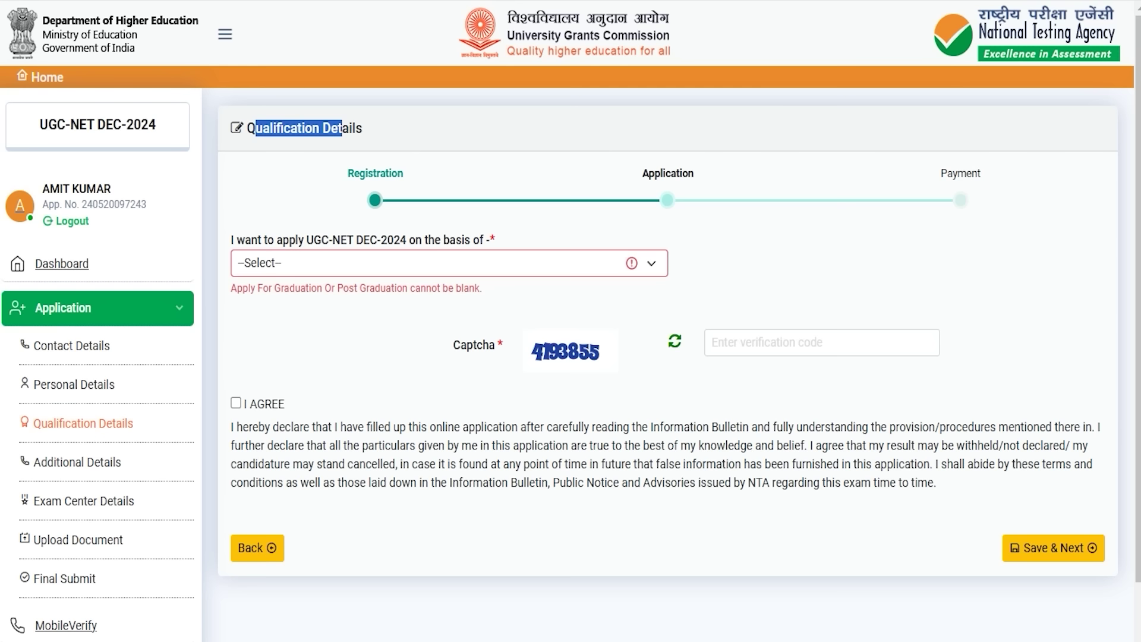
- Set the basis for applying to Four Year Under Graduate Programme and the pass status to Passed
{"action": "left_click", "coordinate": [336, 263]}
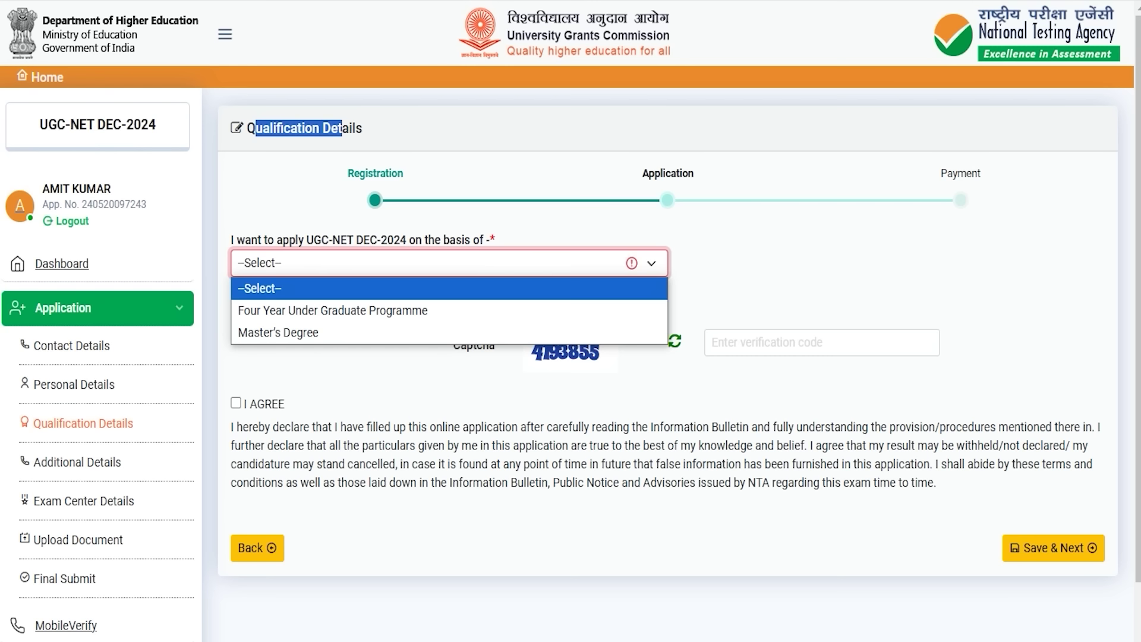
{"action": "key", "text": "Down"}
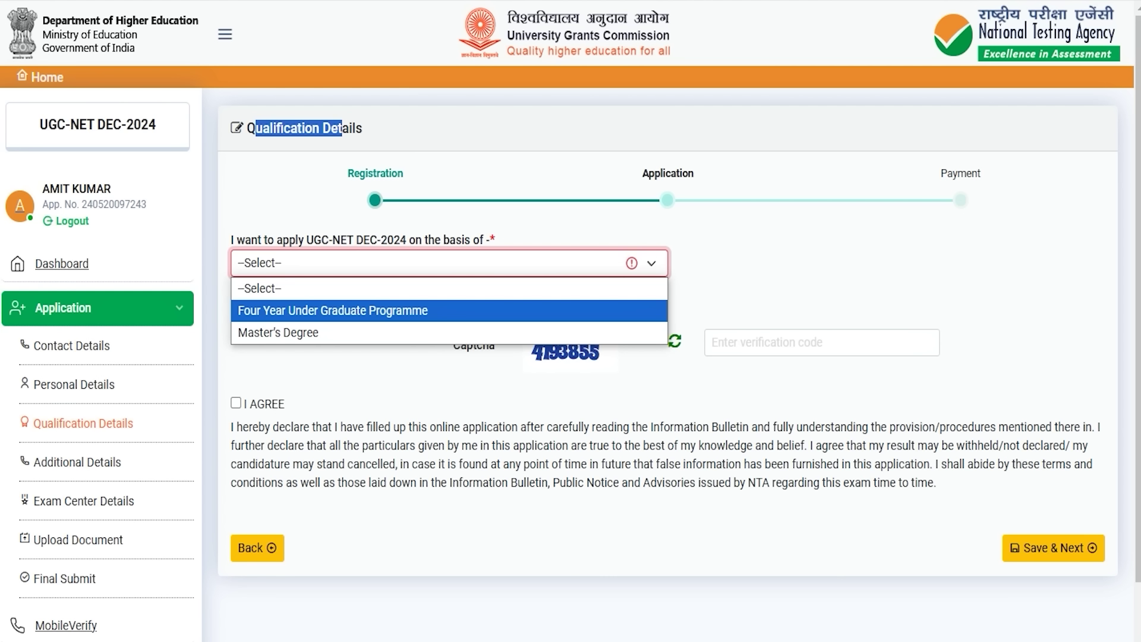
{"action": "key", "text": "Return"}
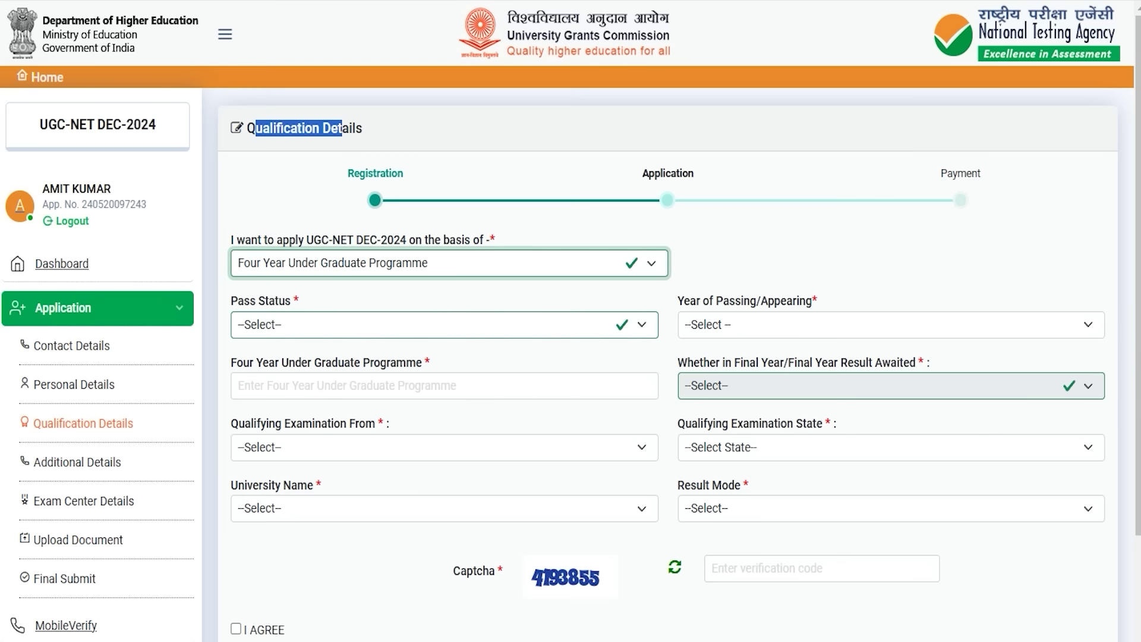
{"action": "left_click", "coordinate": [333, 324]}
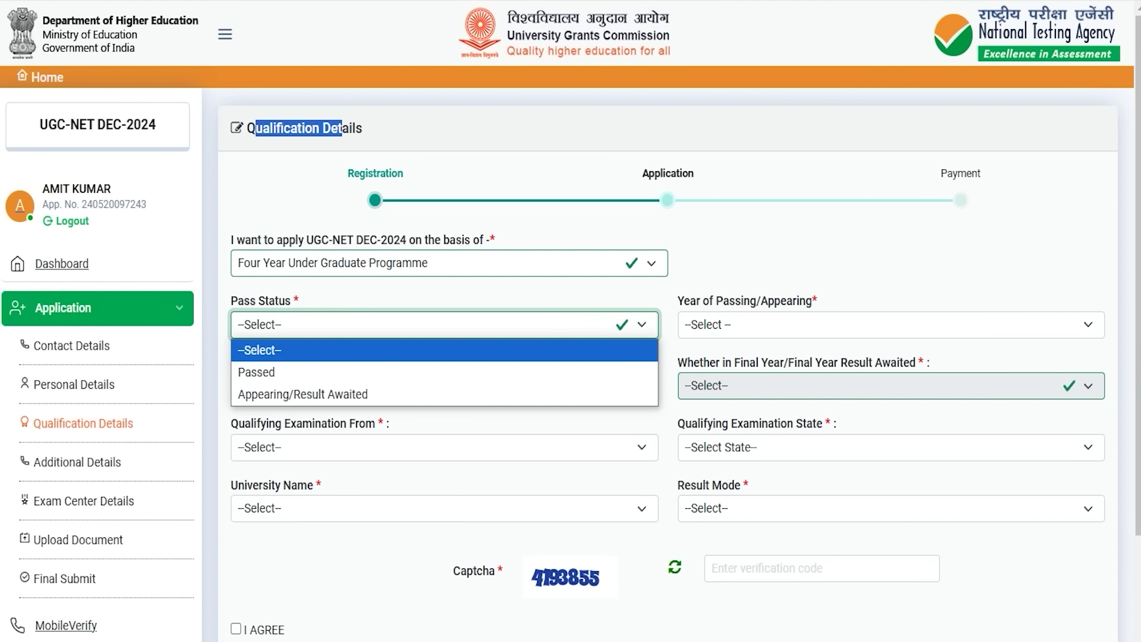
{"action": "key", "text": "Down"}
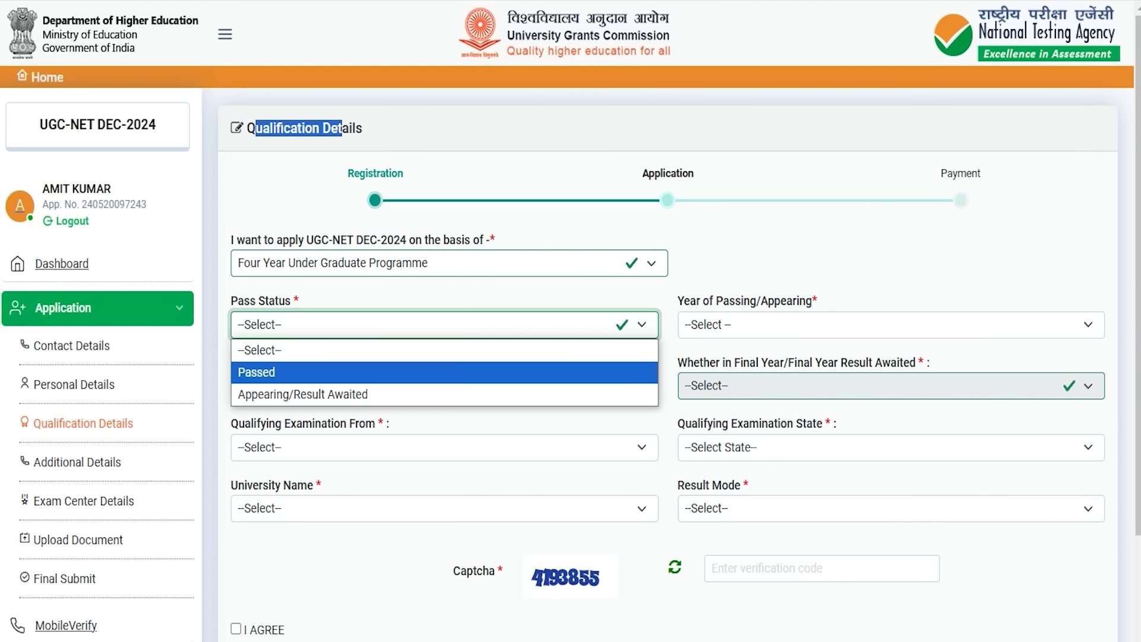
{"action": "key", "text": "Down"}
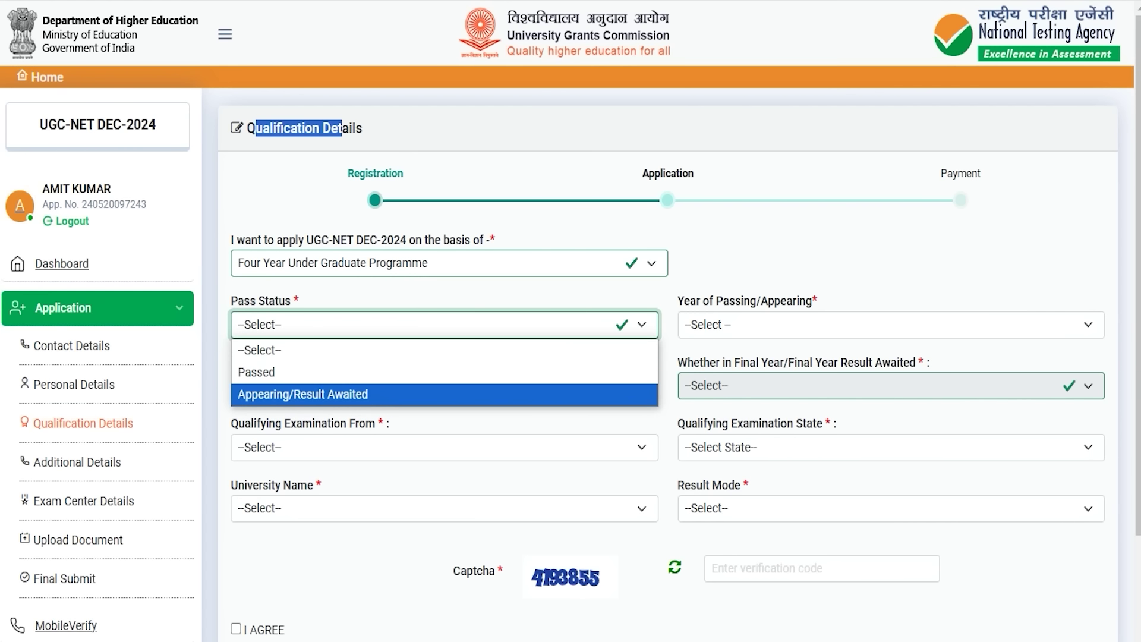
{"action": "key", "text": "Return"}
{"action": "left_click", "coordinate": [316, 327]}
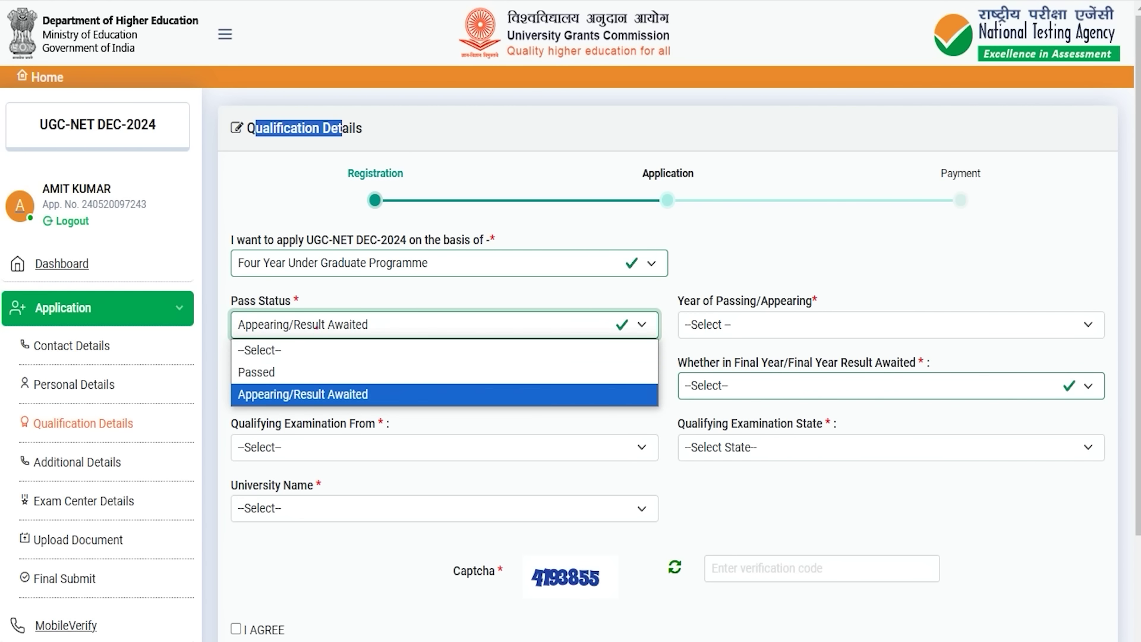
{"action": "left_click", "coordinate": [289, 371]}
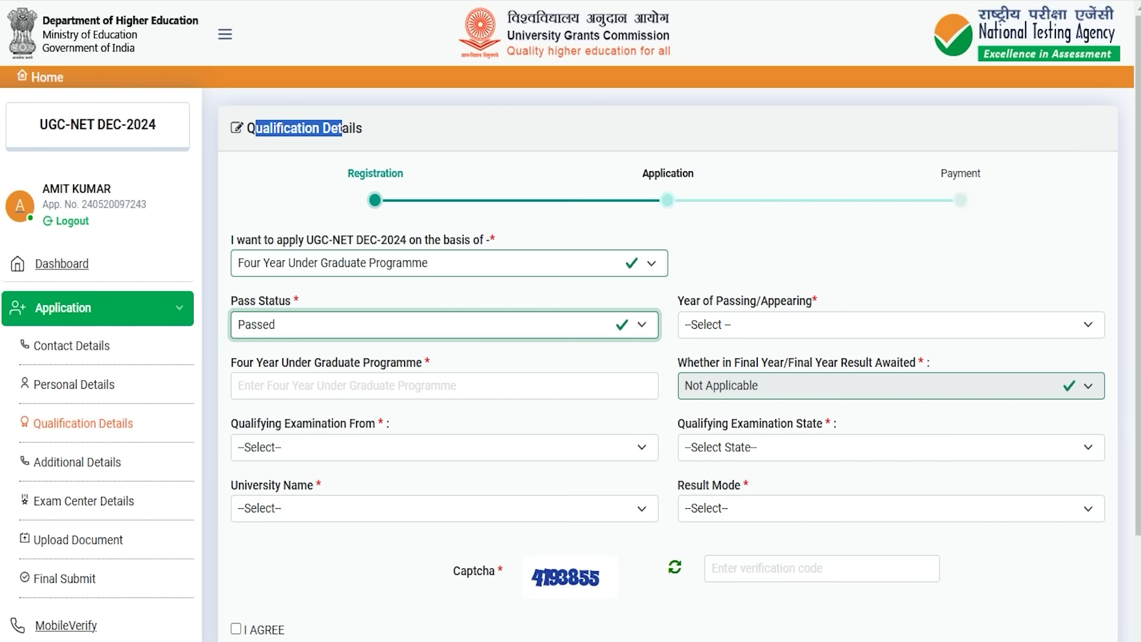
- Set the year of passing to 2020 and enter BA as the four year under graduate programme
{"action": "left_click", "coordinate": [776, 325]}
{"action": "left_click", "coordinate": [776, 328]}
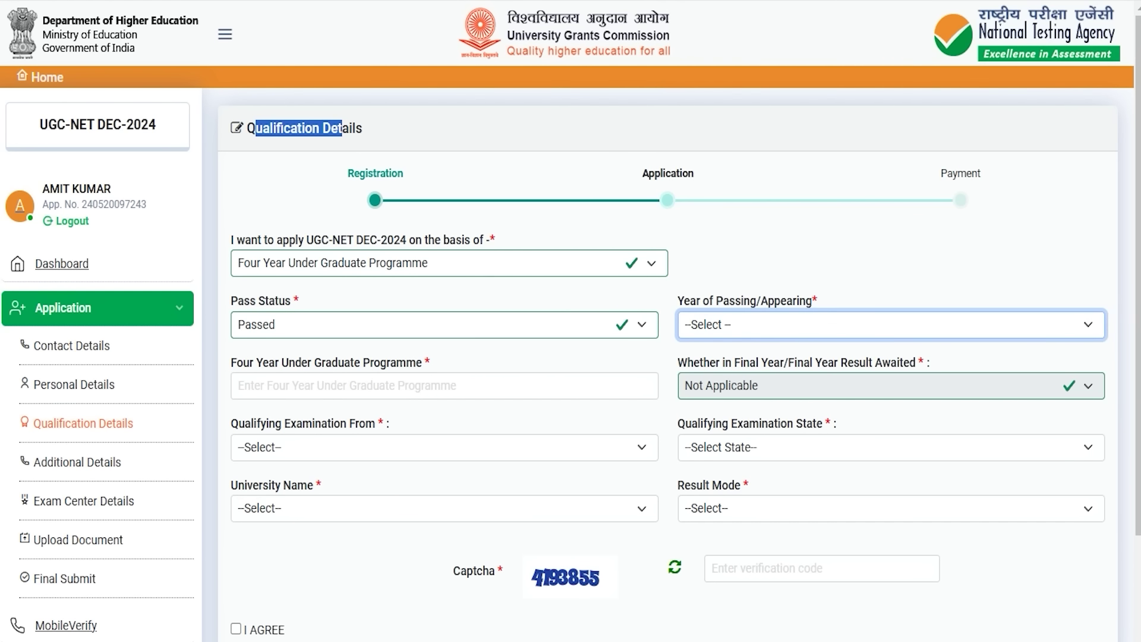
{"action": "left_click", "coordinate": [398, 381]}
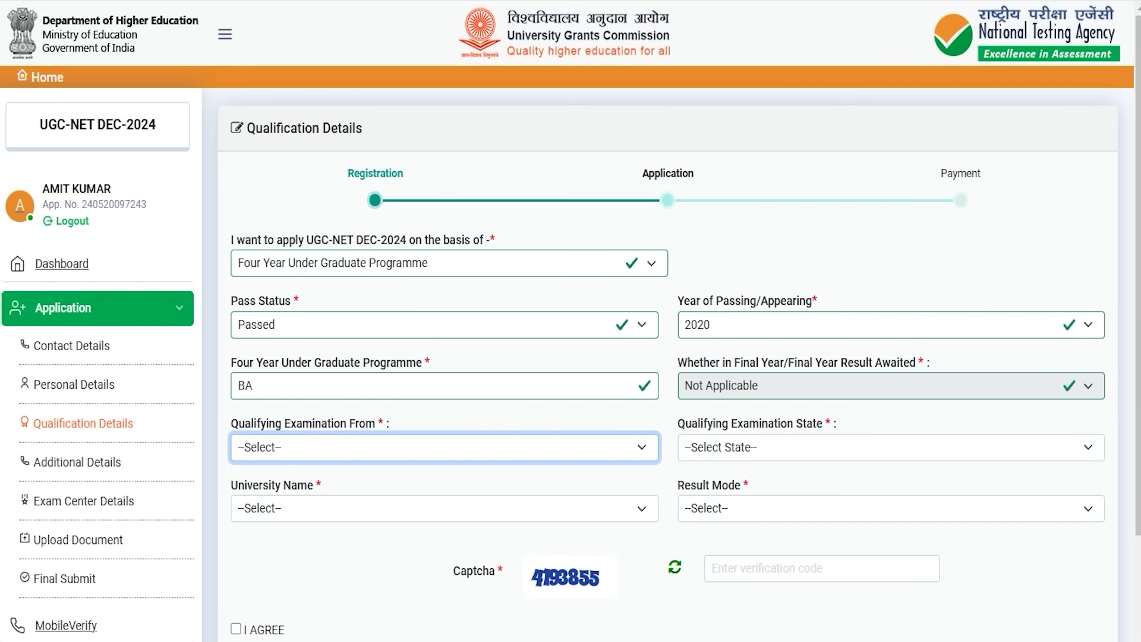
- Set the qualifying examination's country to INDIA and its state to UTTAR PRADESH
{"action": "left_click", "coordinate": [321, 446]}
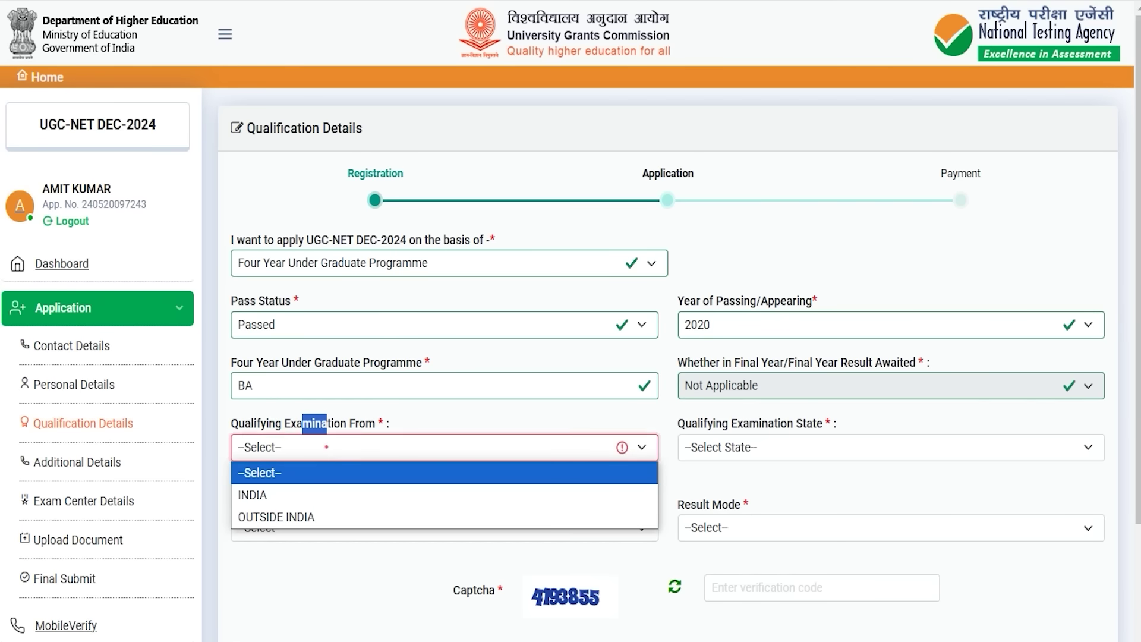
{"action": "key", "text": "Down"}
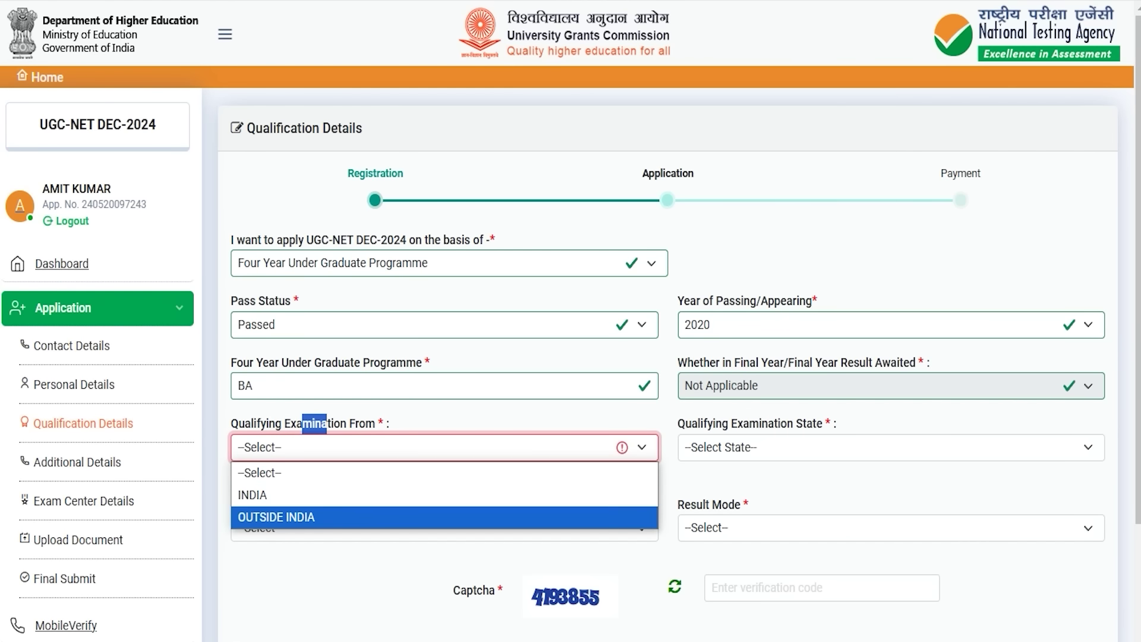
{"action": "key", "text": "Escape"}
{"action": "key", "text": "Down"}
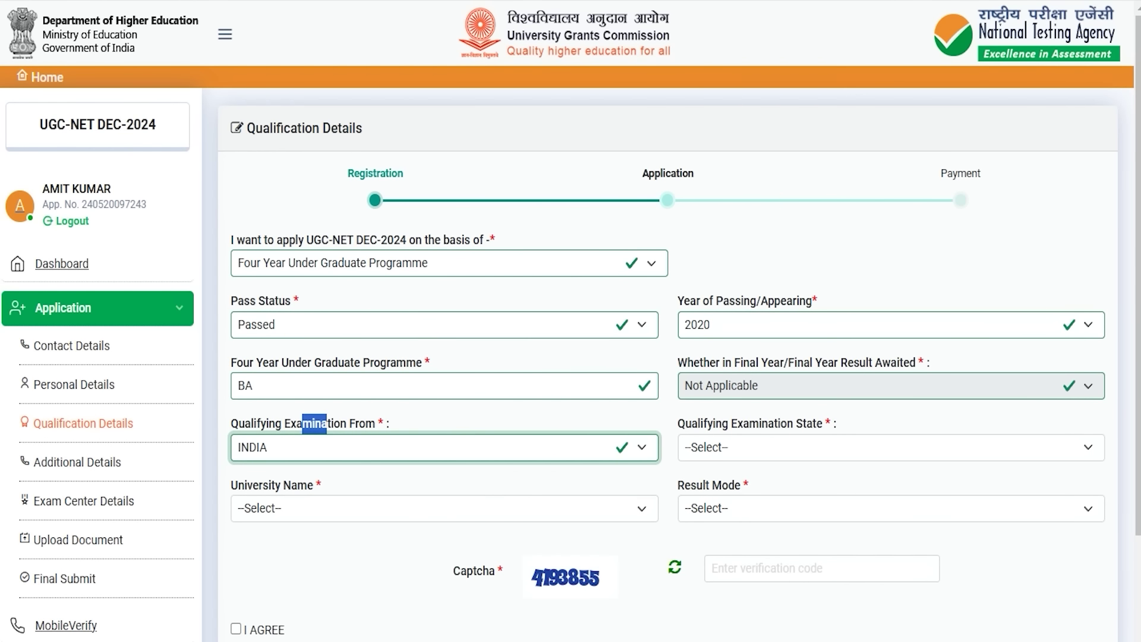
{"action": "left_click", "coordinate": [754, 447]}
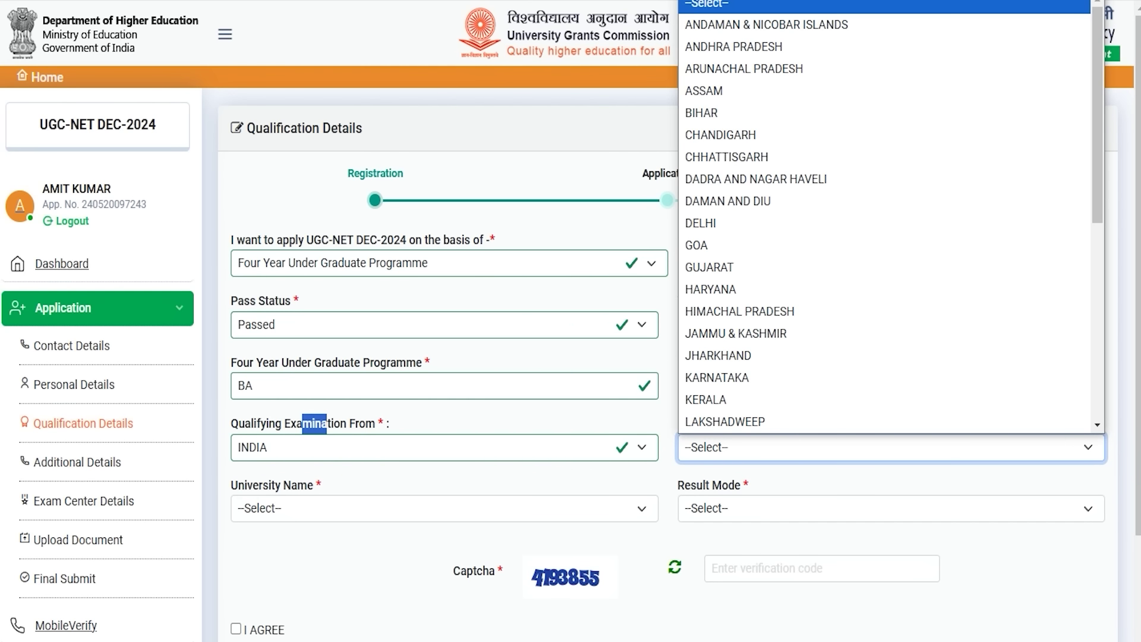
{"action": "key", "text": "u"}
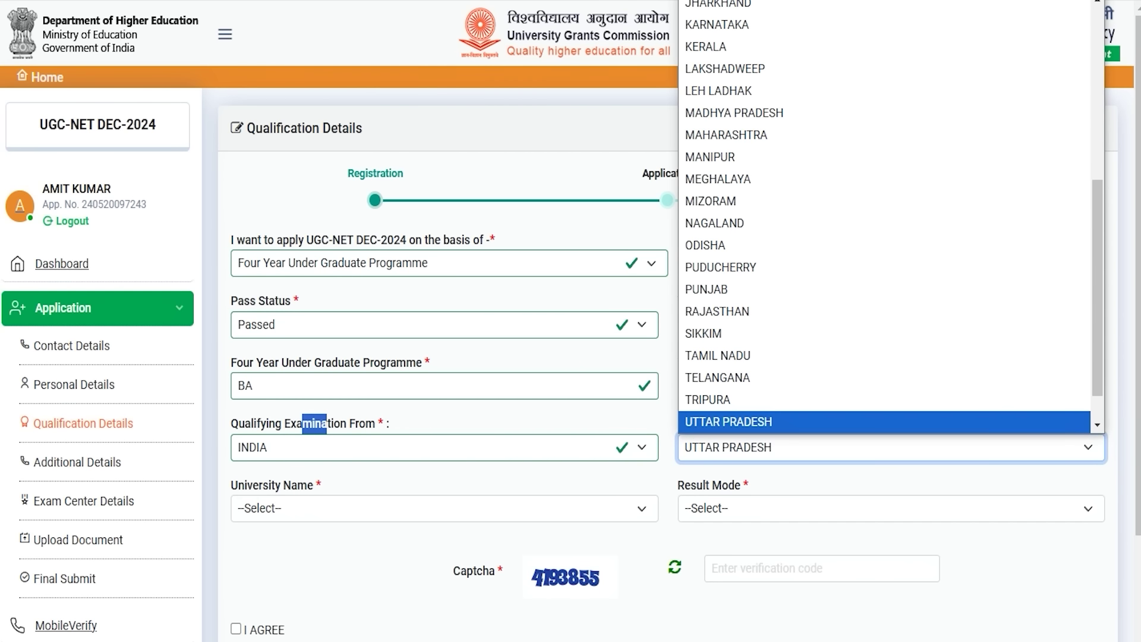
{"action": "key", "text": "Return"}
- Choose DAYALBAGH EDUCATIONAL INSTITUTE as the university and Percentage as the result mode
{"action": "left_click", "coordinate": [399, 510]}
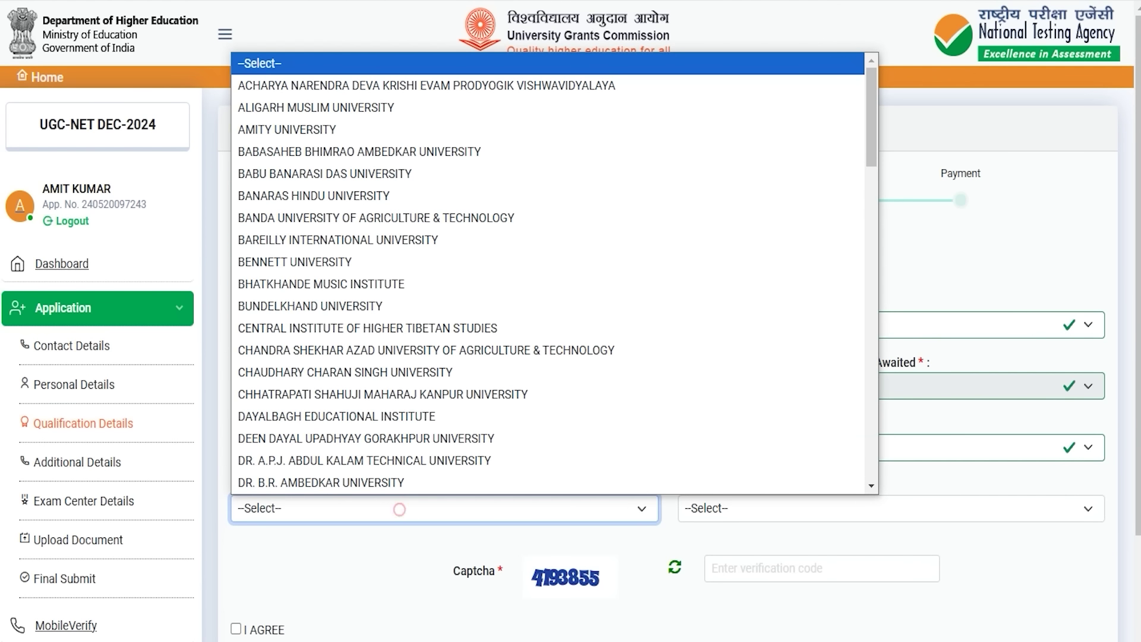
{"action": "left_click", "coordinate": [407, 418]}
{"action": "left_click", "coordinate": [769, 509]}
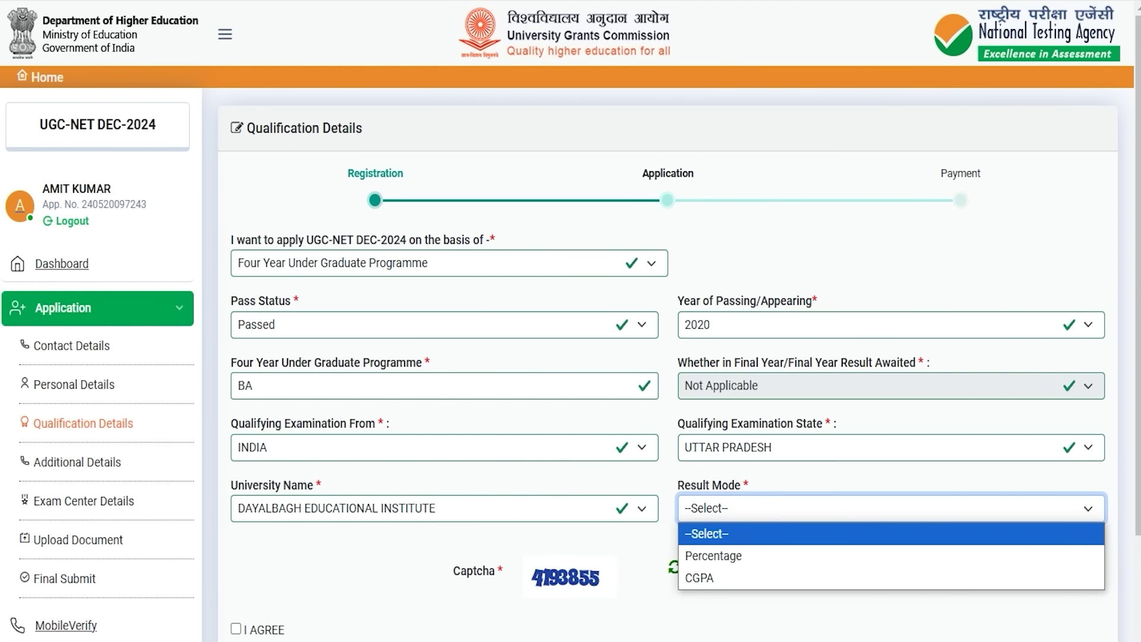
{"action": "key", "text": "Down"}
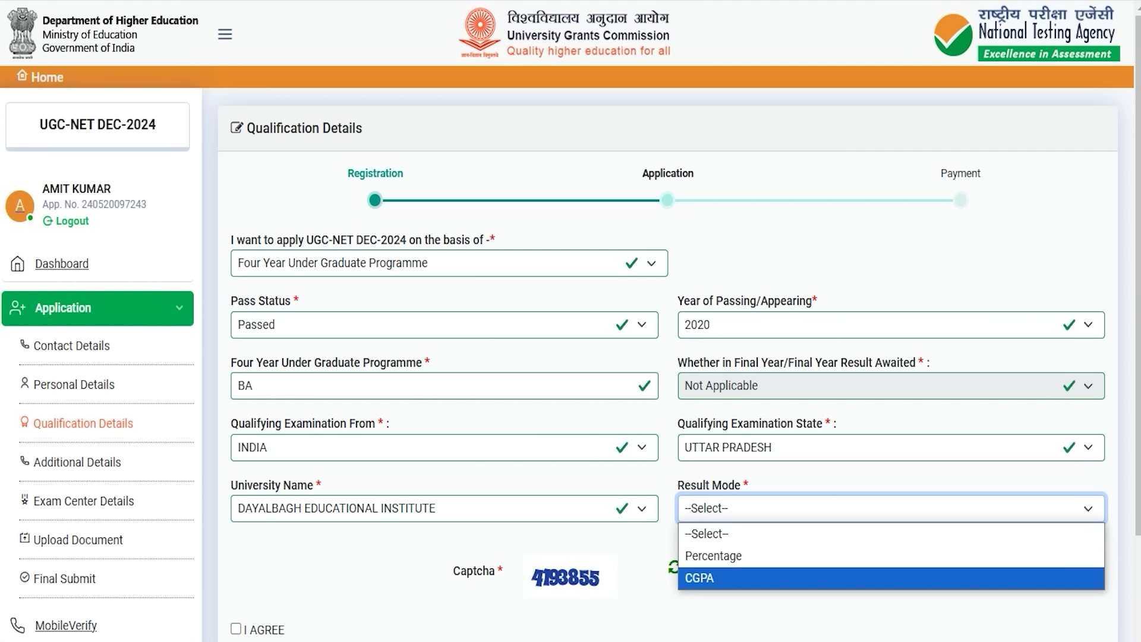
{"action": "left_click", "coordinate": [737, 556]}
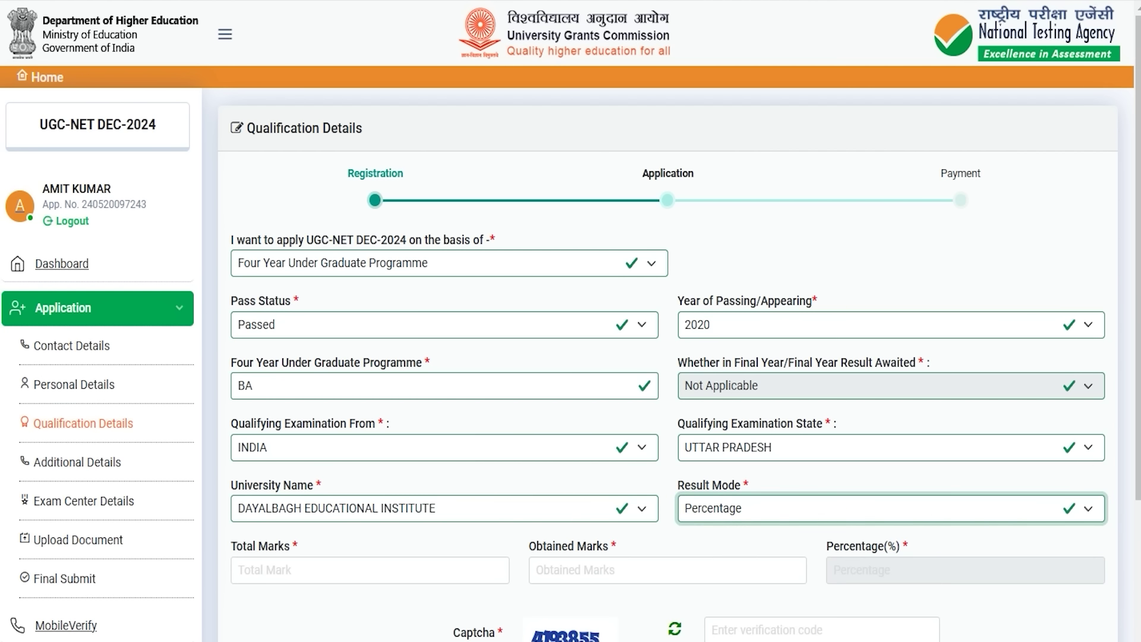
- Enter 600 as the total marks and 450 as the obtained marks
{"action": "left_click", "coordinate": [323, 567]}
{"action": "type", "text": "600"}
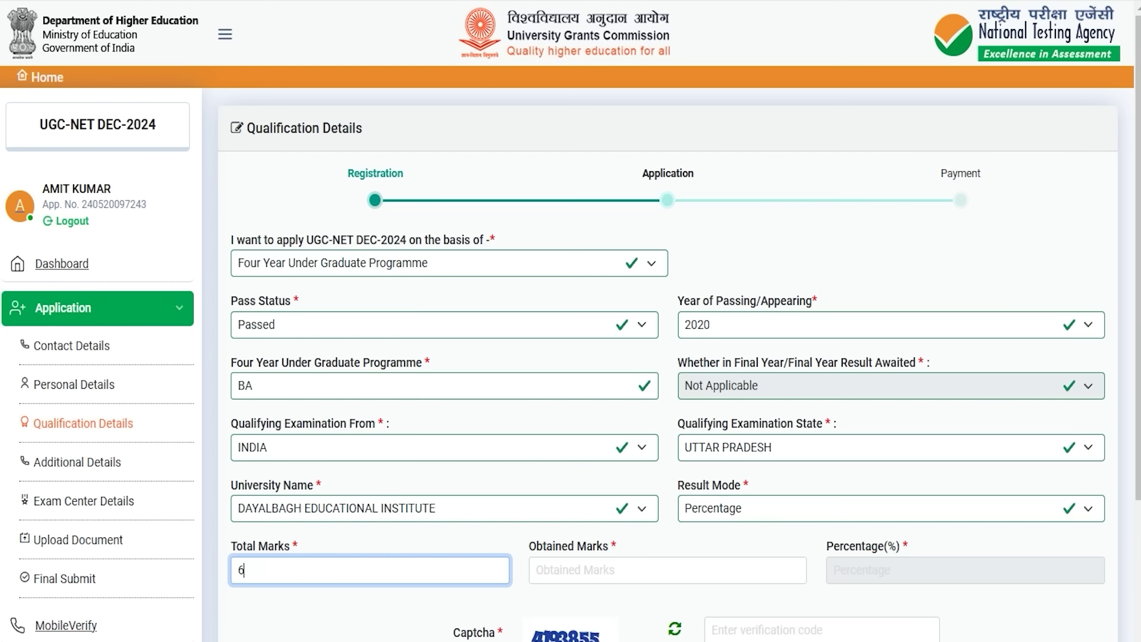
{"action": "left_click", "coordinate": [576, 567]}
{"action": "type", "text": "450"}
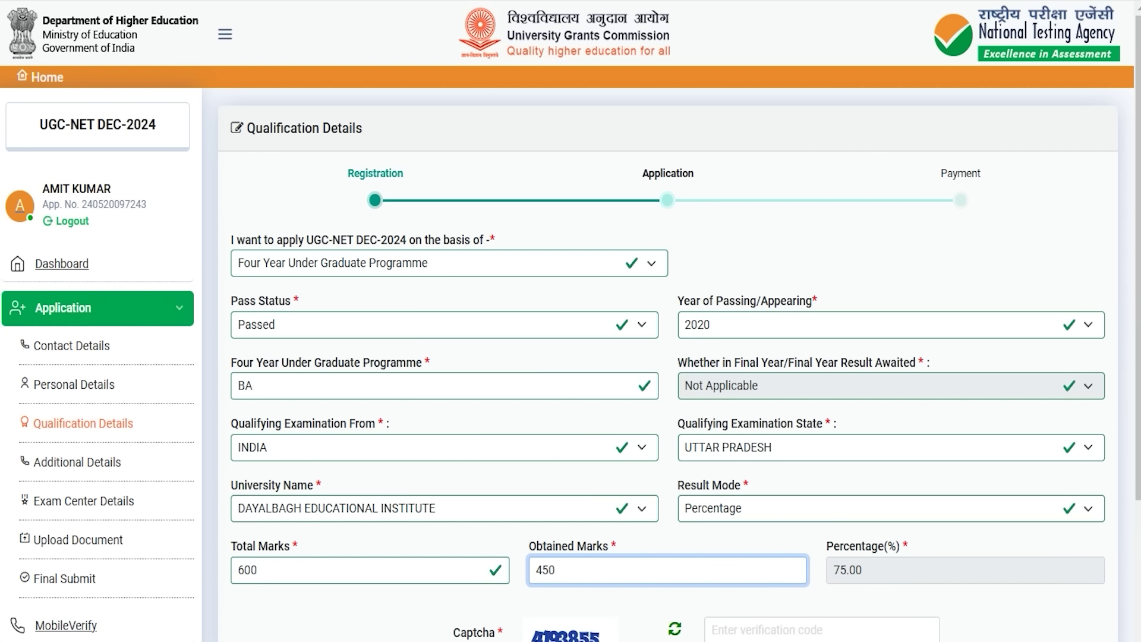
{"action": "scroll", "coordinate": [570, 321], "scroll_direction": "down", "scroll_amount": 2}
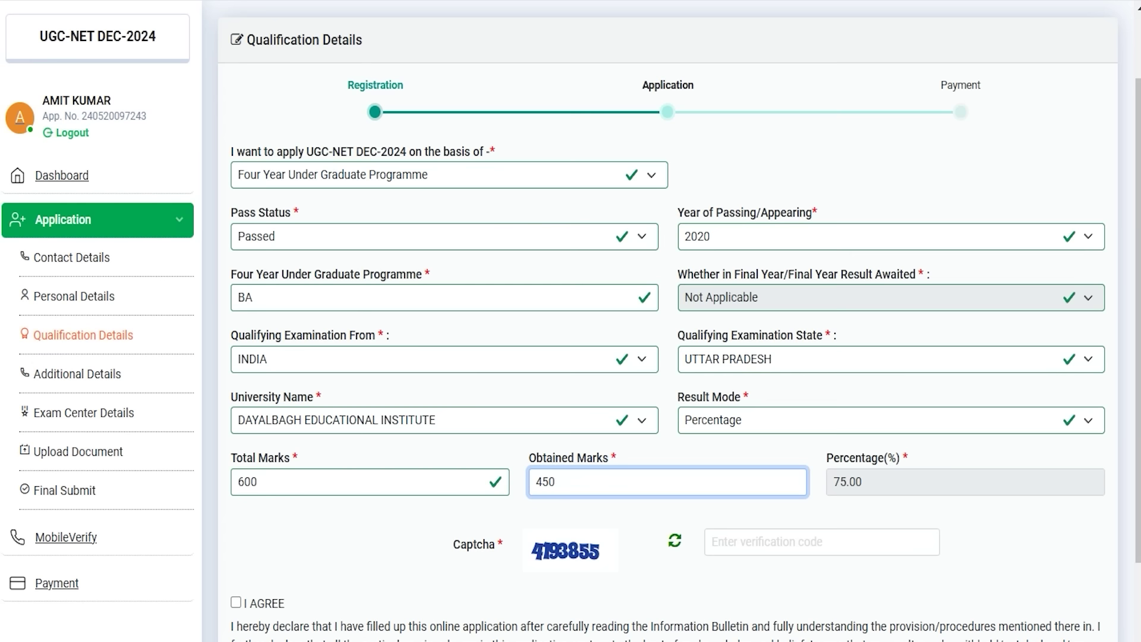
- Change the basis for applying to Master's Degree and set its pass status to Passed
{"action": "left_click", "coordinate": [485, 173]}
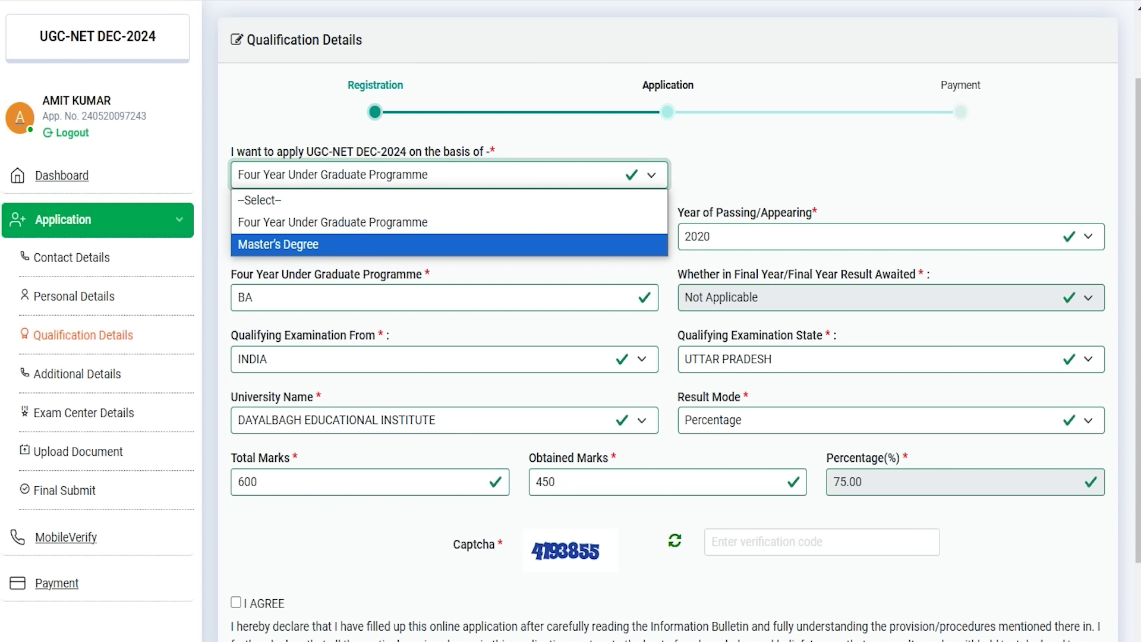
{"action": "left_click", "coordinate": [345, 244]}
{"action": "left_click", "coordinate": [345, 241]}
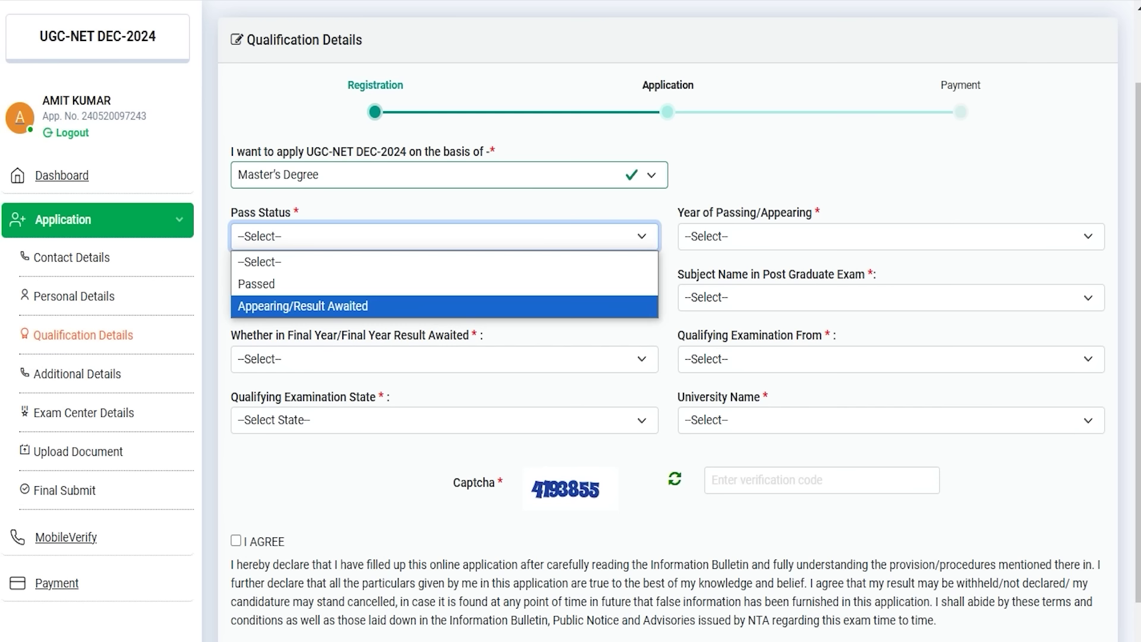
{"action": "left_click", "coordinate": [298, 284]}
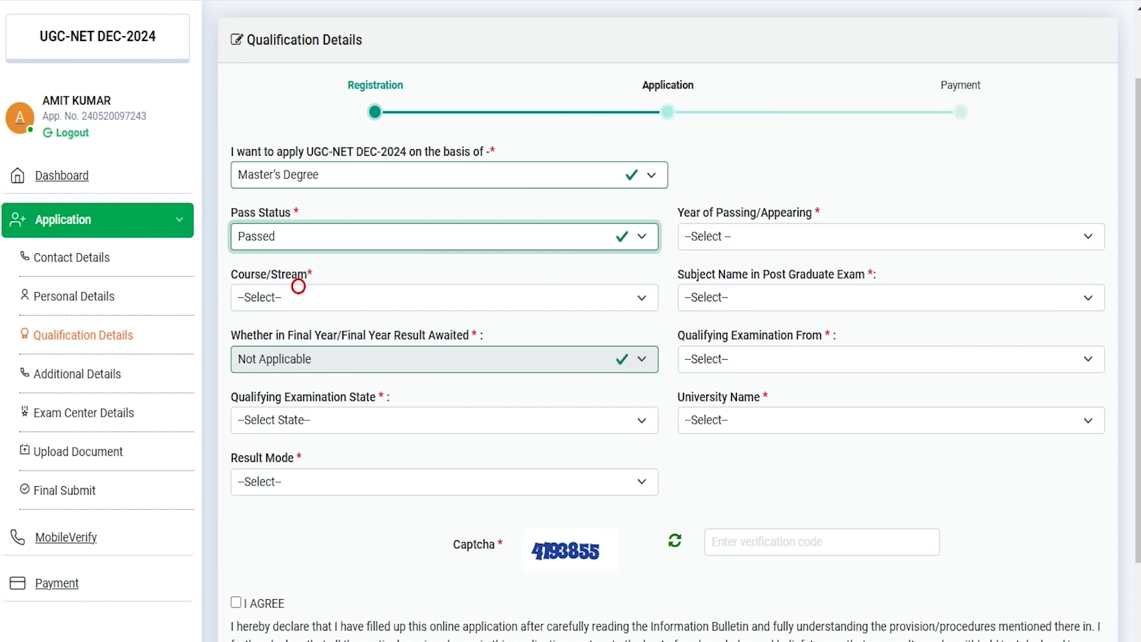
- Set the year of passing for the Master's Degree to 2020
{"action": "left_click", "coordinate": [728, 236]}
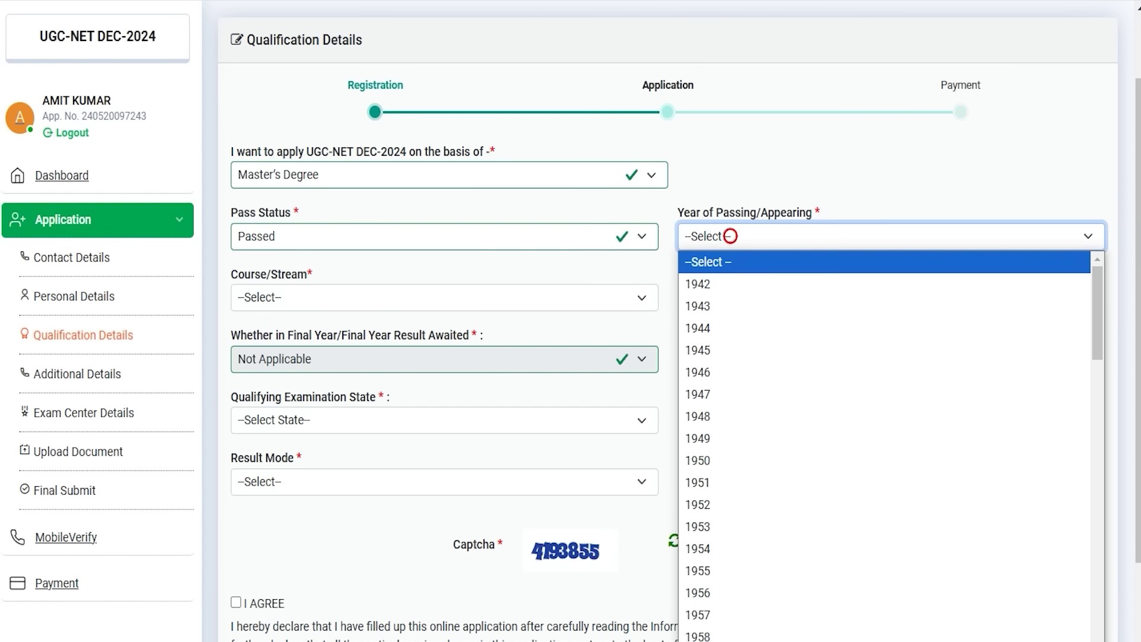
{"action": "scroll", "coordinate": [886, 461], "scroll_direction": "down", "scroll_amount": 5}
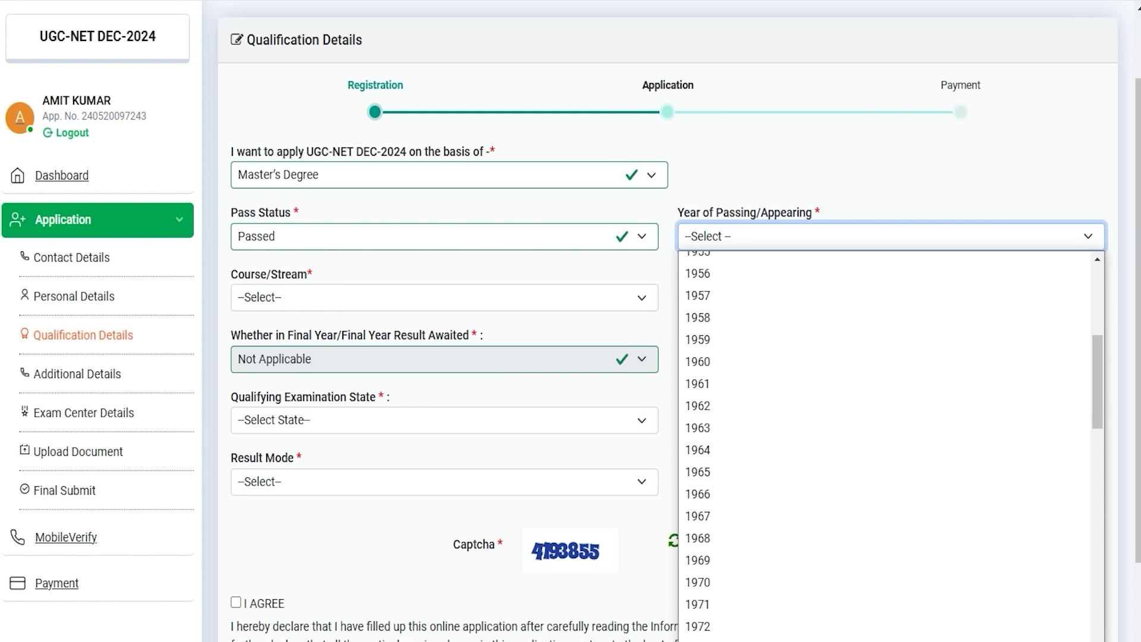
{"action": "scroll", "coordinate": [886, 461], "scroll_direction": "down", "scroll_amount": 18}
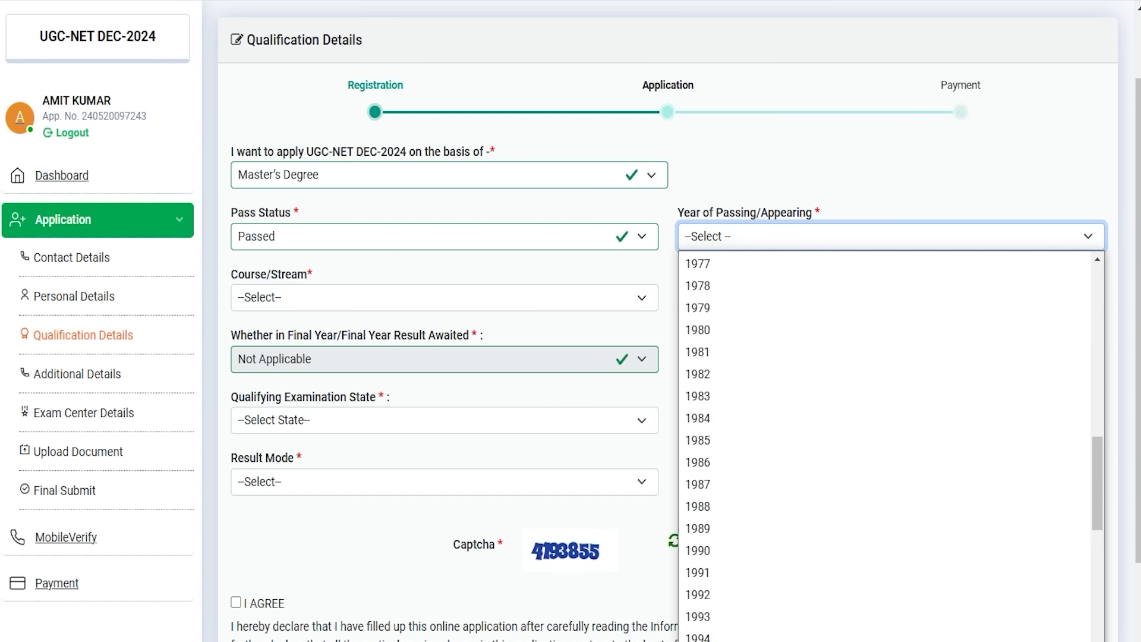
{"action": "left_click", "coordinate": [885, 461]}
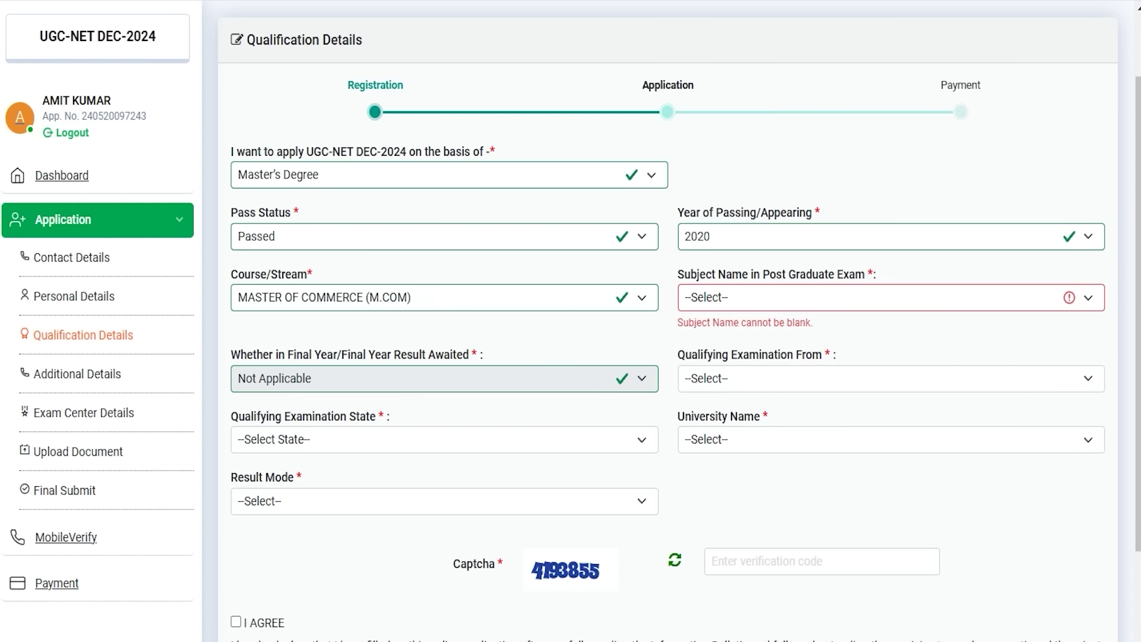
- Set the course/stream to MASTER OF COMMERCE (M.COM) and the post graduate exam subject to SOCIOLOGY
{"action": "left_click_drag", "start_coordinate": [292, 274], "coordinate": [251, 273]}
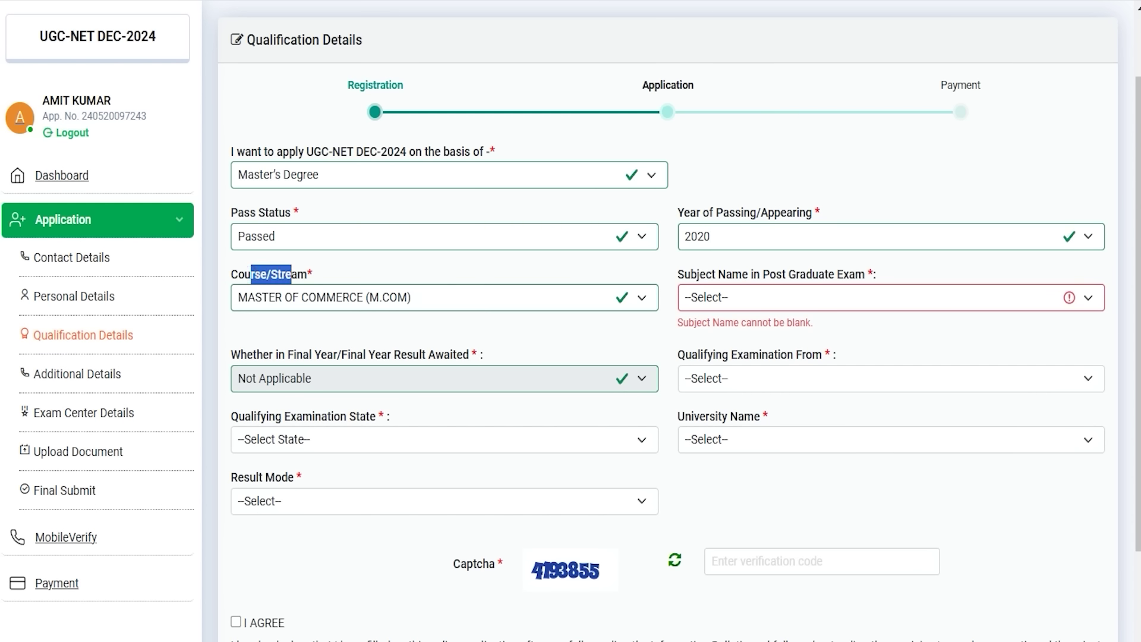
{"action": "left_click", "coordinate": [340, 297]}
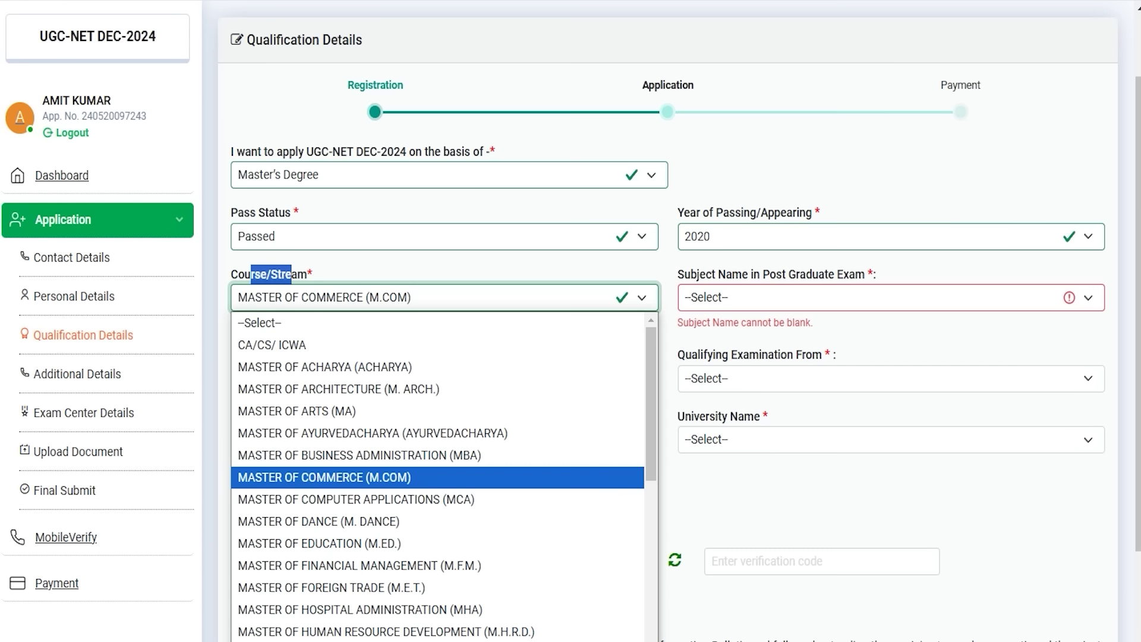
{"action": "left_click", "coordinate": [382, 478]}
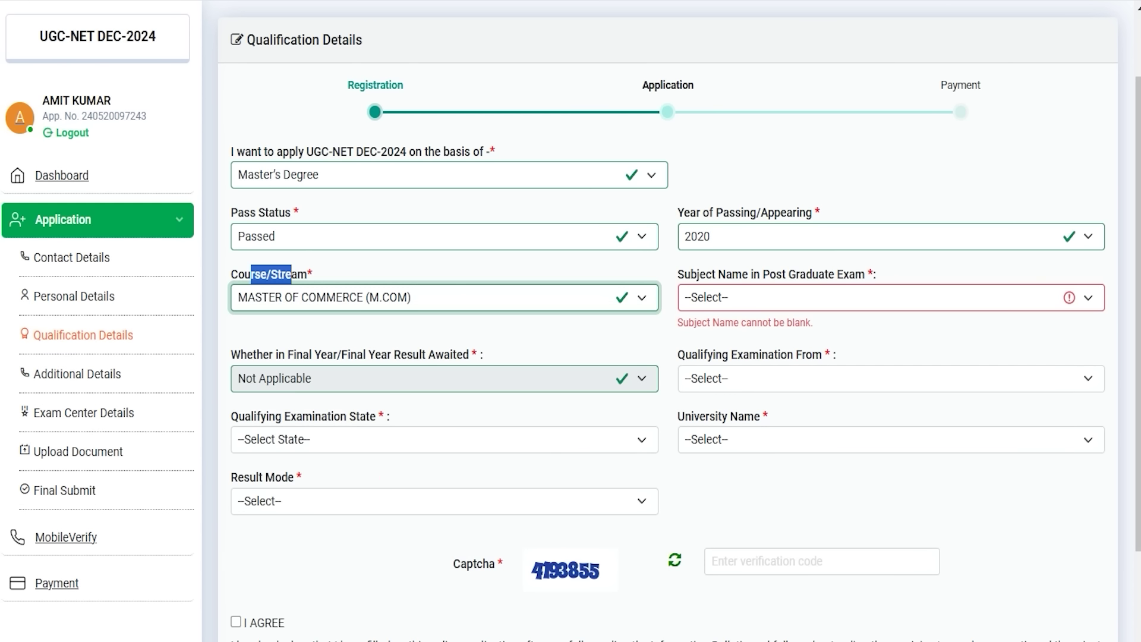
{"action": "left_click_drag", "start_coordinate": [817, 273], "coordinate": [751, 274]}
{"action": "left_click", "coordinate": [773, 303]}
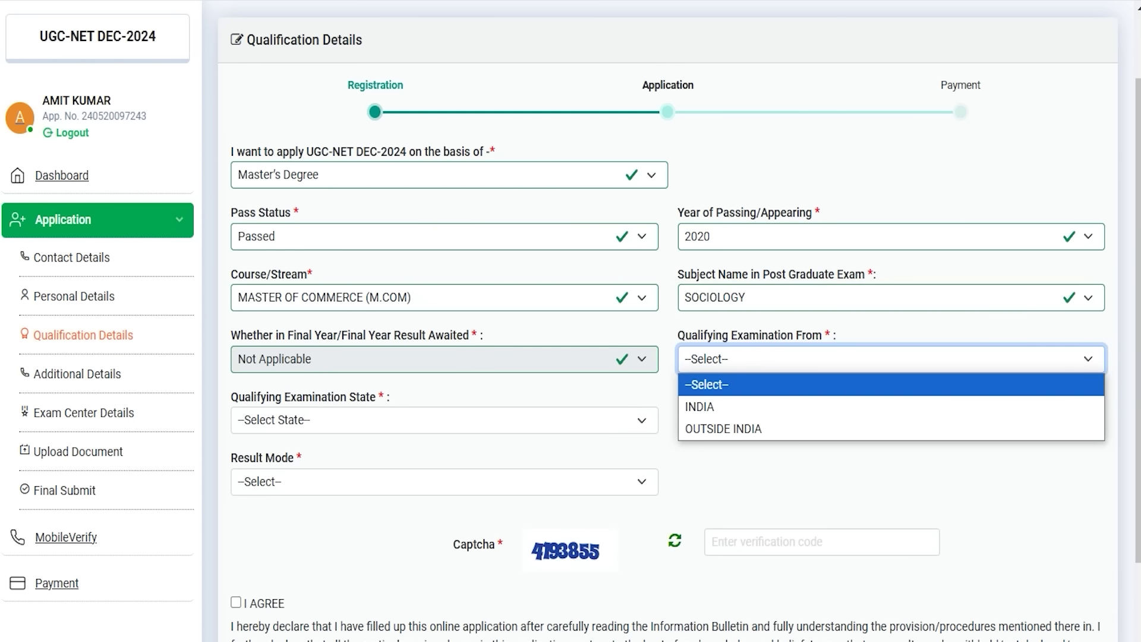
- Set the country where the Master's qualifying examination was taken to INDIA
{"action": "left_click", "coordinate": [767, 358]}
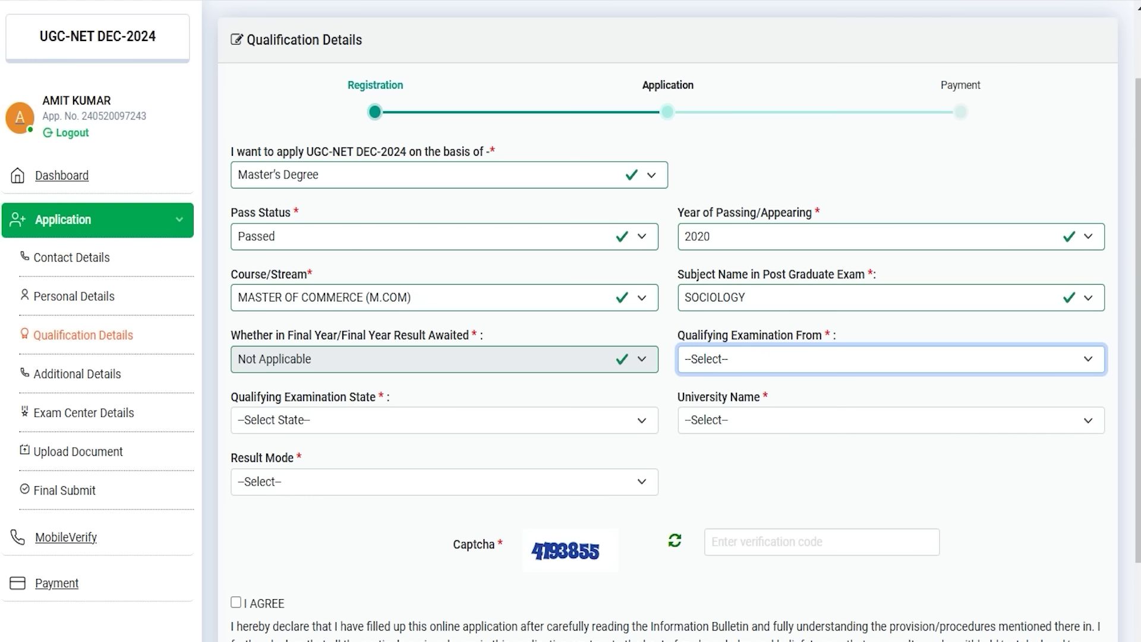
{"action": "left_click_drag", "start_coordinate": [806, 335], "coordinate": [723, 335]}
{"action": "left_click", "coordinate": [753, 358]}
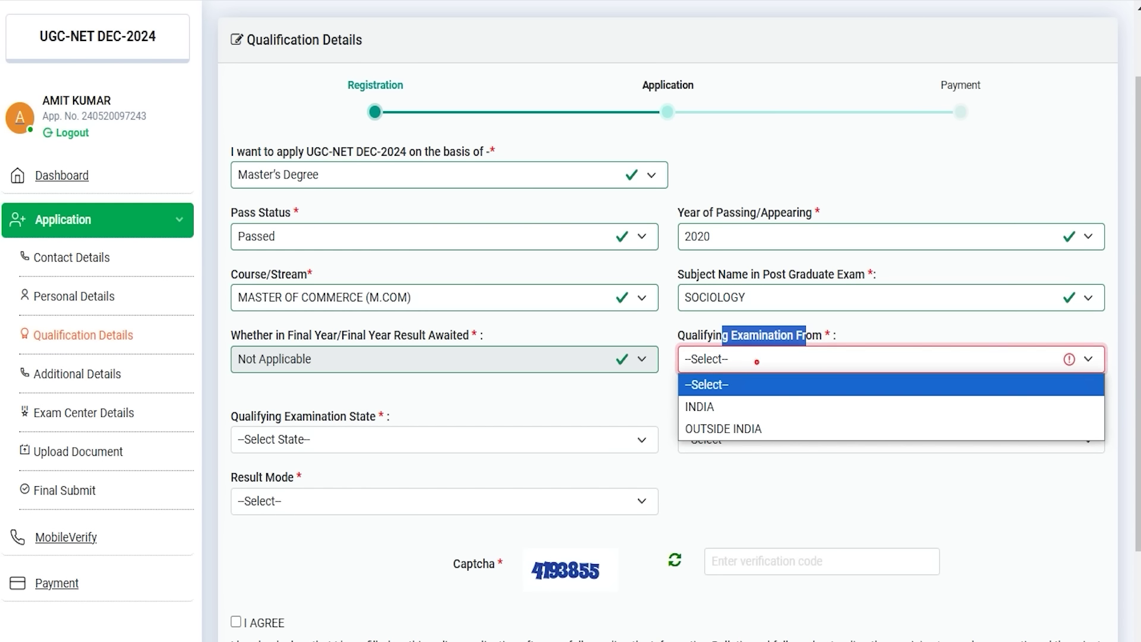
{"action": "key", "text": "Down"}
{"action": "key", "text": "Down"}
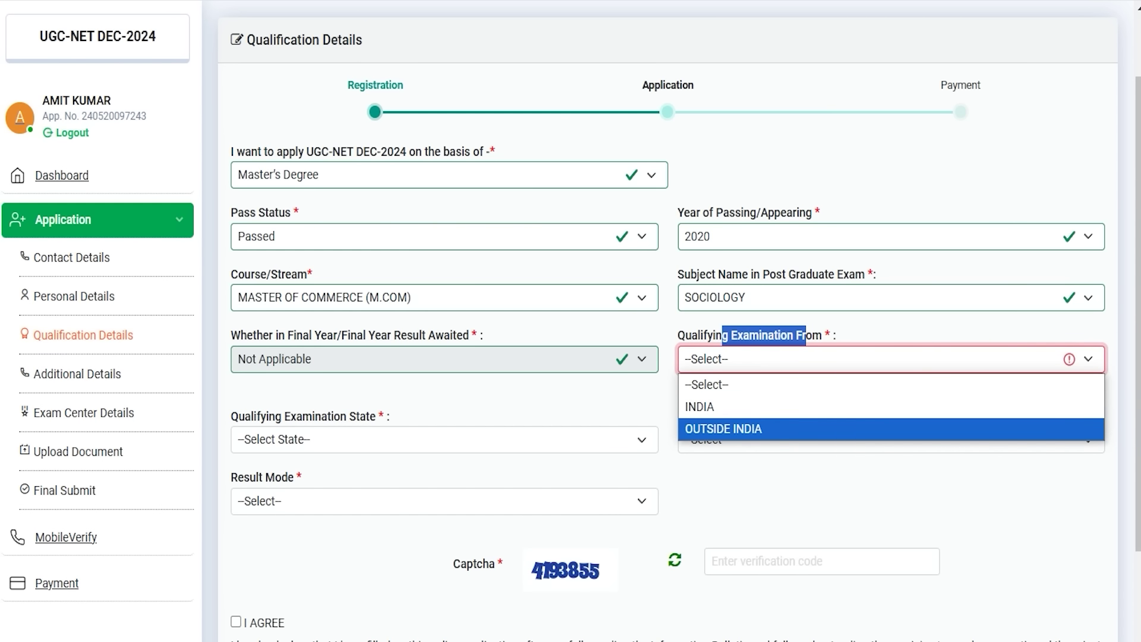
{"action": "key", "text": "Up"}
{"action": "key", "text": "Return"}
- Set the qualifying examination state to UTTAR PRADESH and the university to DR. A.P.J. ABDUL KALAM TECHNICAL UNIVERSITY
{"action": "left_click", "coordinate": [345, 396]}
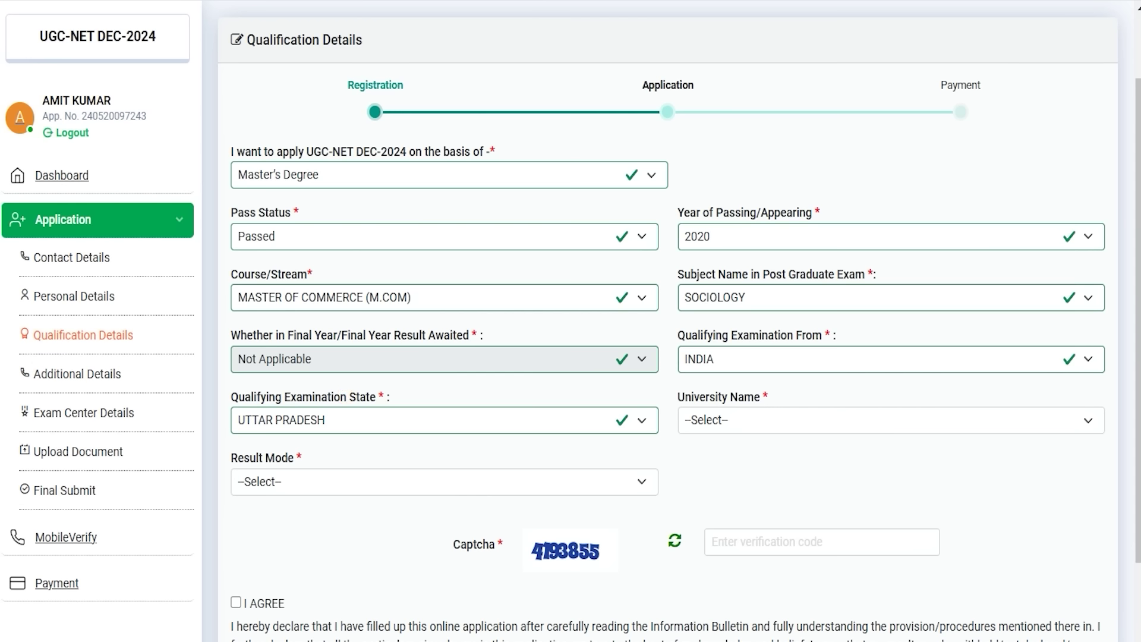
{"action": "left_click", "coordinate": [343, 420]}
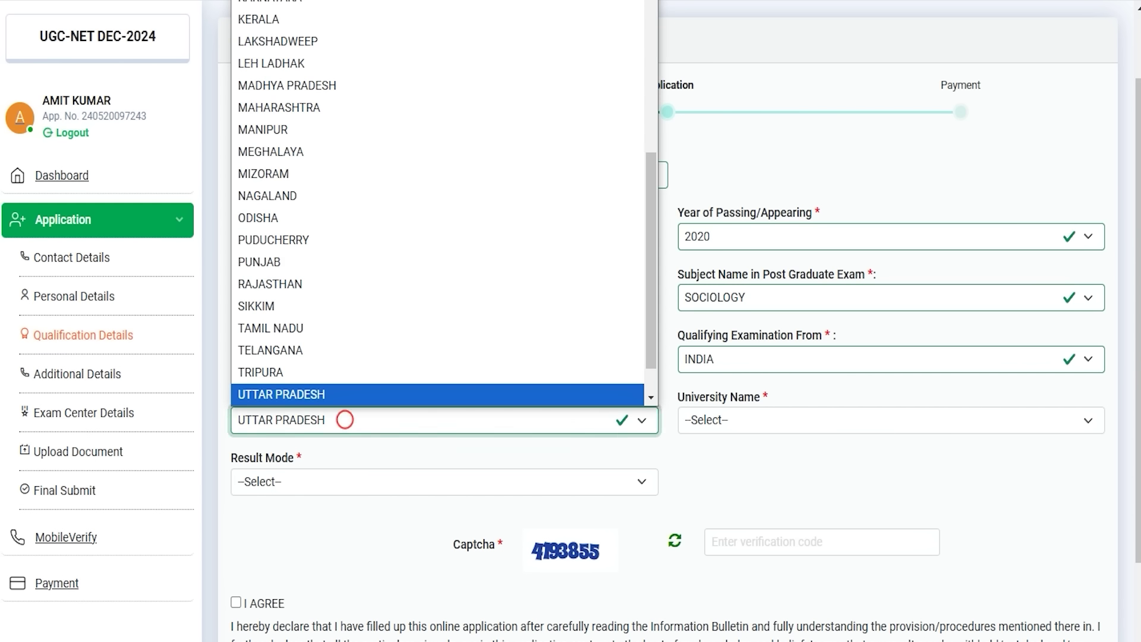
{"action": "key", "text": "Escape"}
{"action": "left_click", "coordinate": [747, 420]}
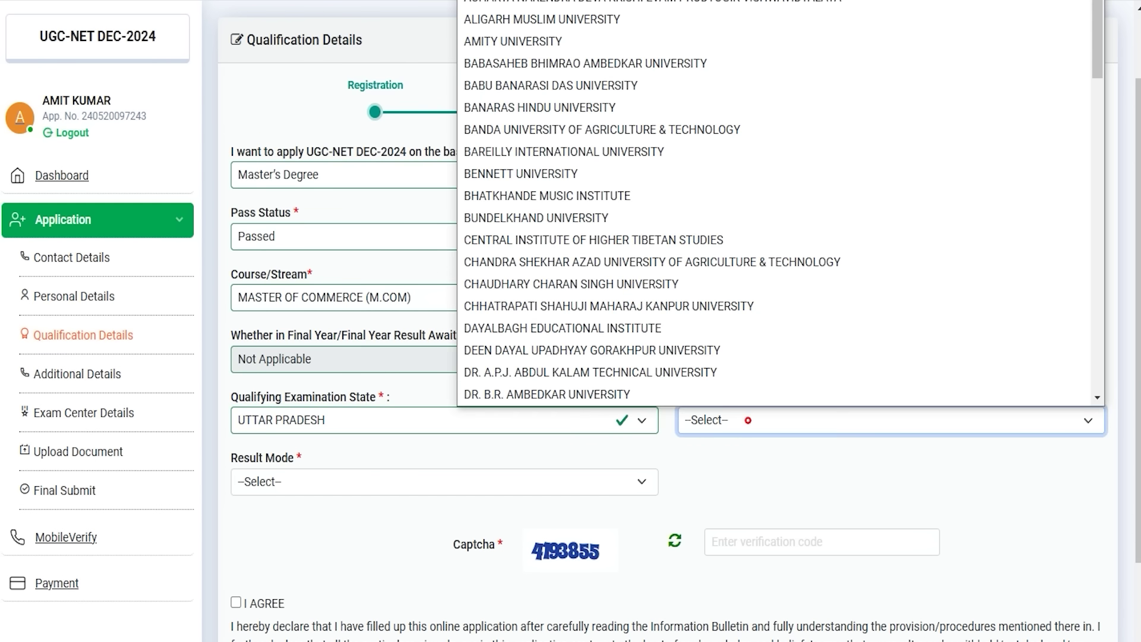
{"action": "key", "text": "Return"}
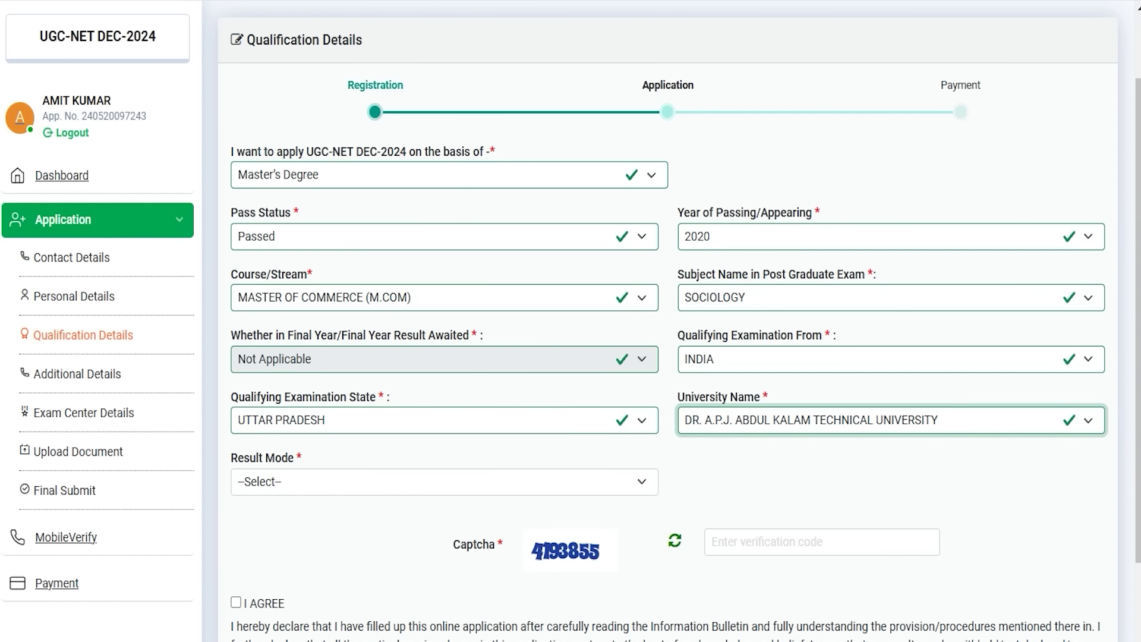
- Set the result mode for the Master's Degree to Percentage
{"action": "left_click", "coordinate": [355, 482]}
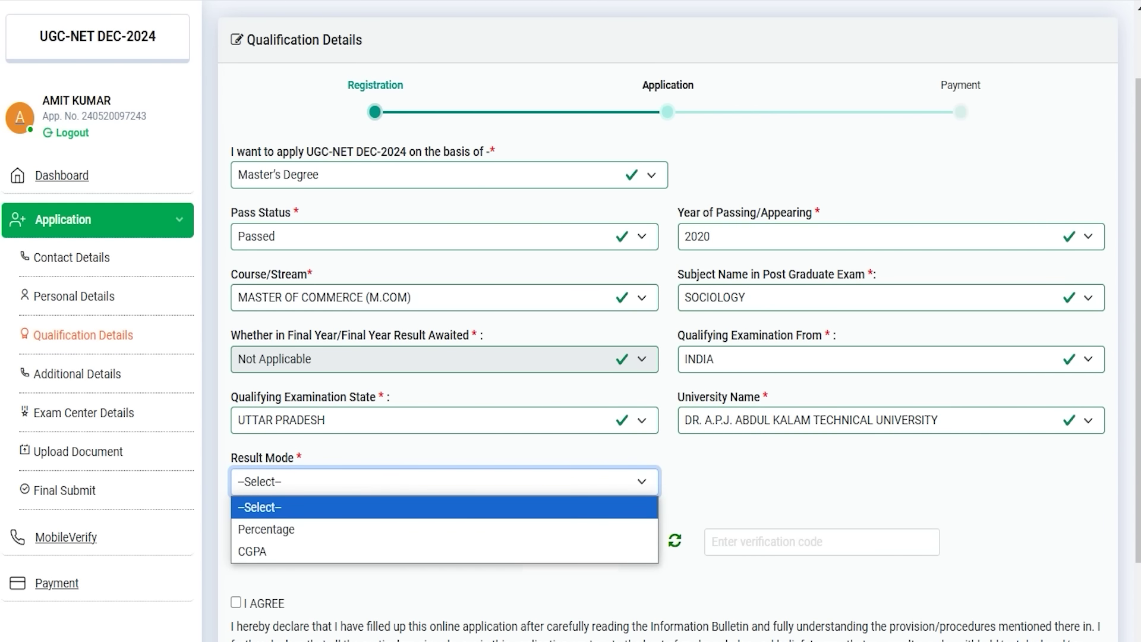
{"action": "key", "text": "Down"}
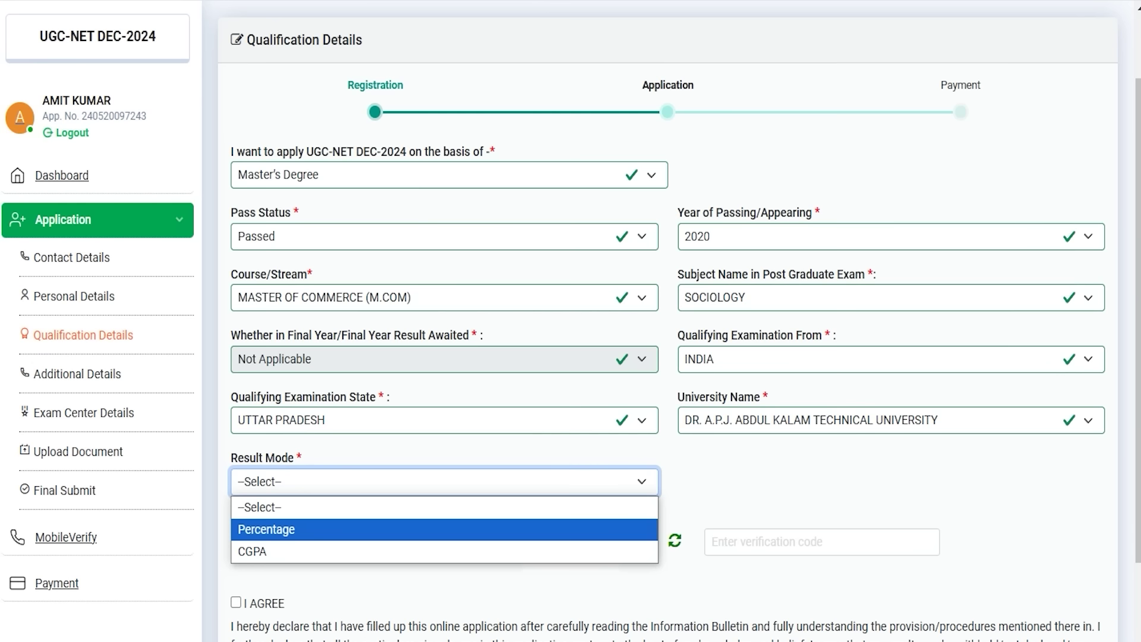
{"action": "key", "text": "Down"}
{"action": "left_click", "coordinate": [292, 528]}
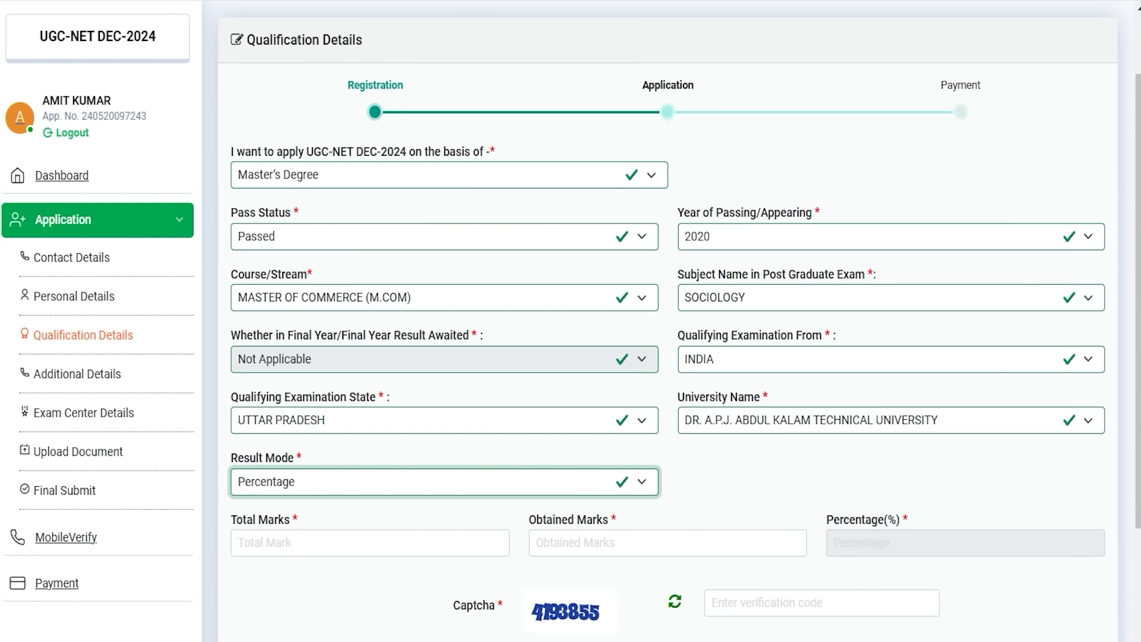
- Enter 600 as the Master's Degree total marks and 450 as the obtained marks
{"action": "left_click", "coordinate": [308, 546]}
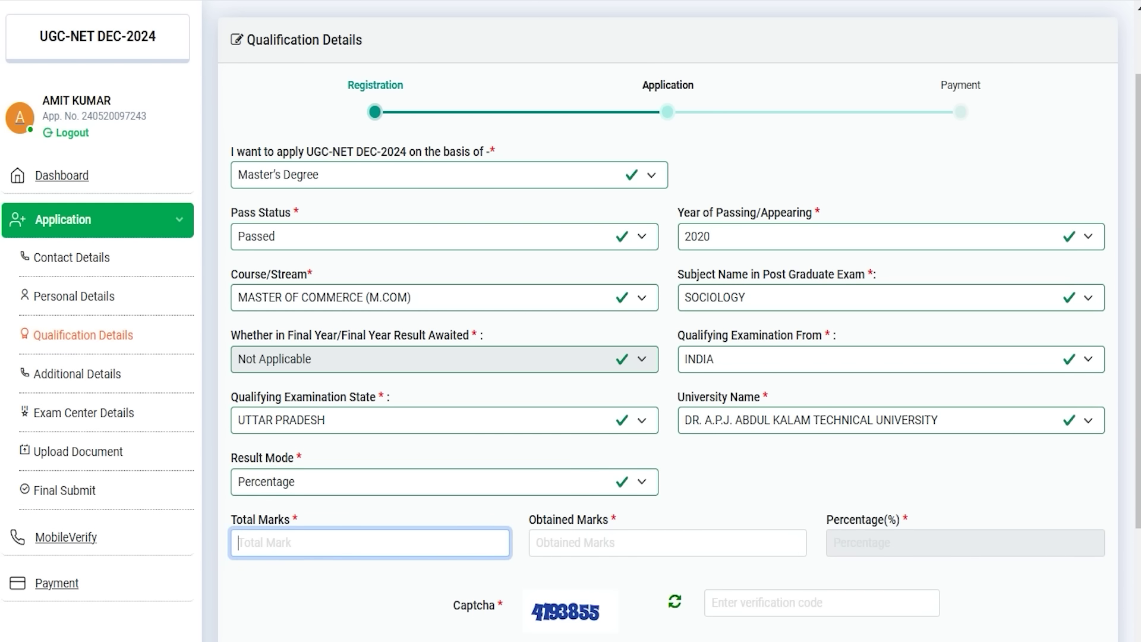
{"action": "type", "text": "600"}
{"action": "left_click", "coordinate": [569, 543]}
{"action": "type", "text": "450"}
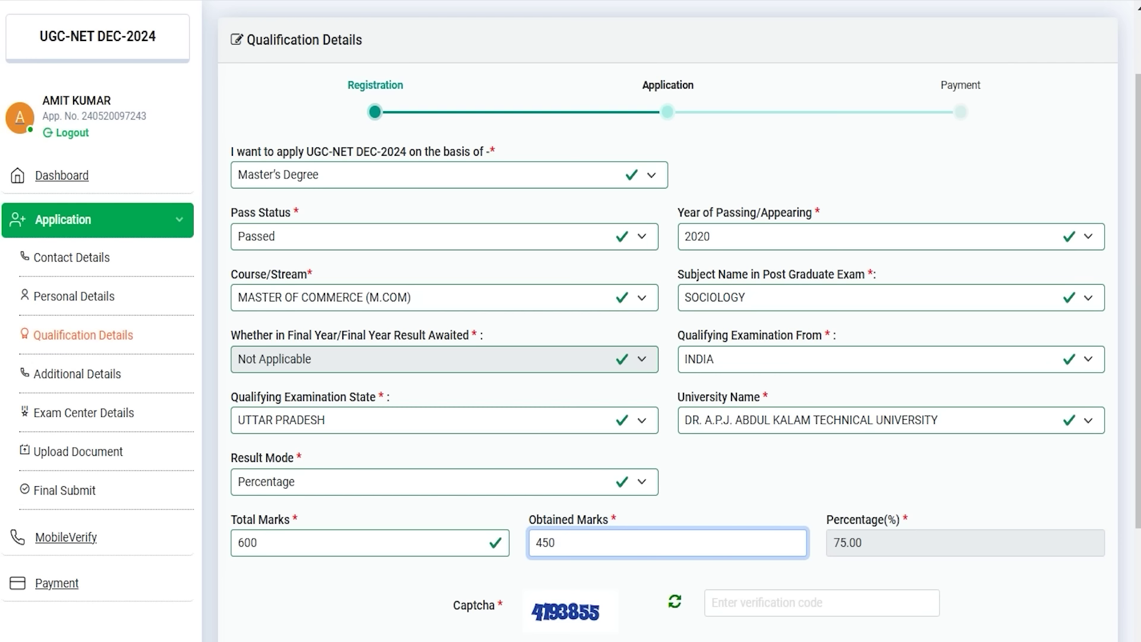
{"action": "key", "text": "Tab"}
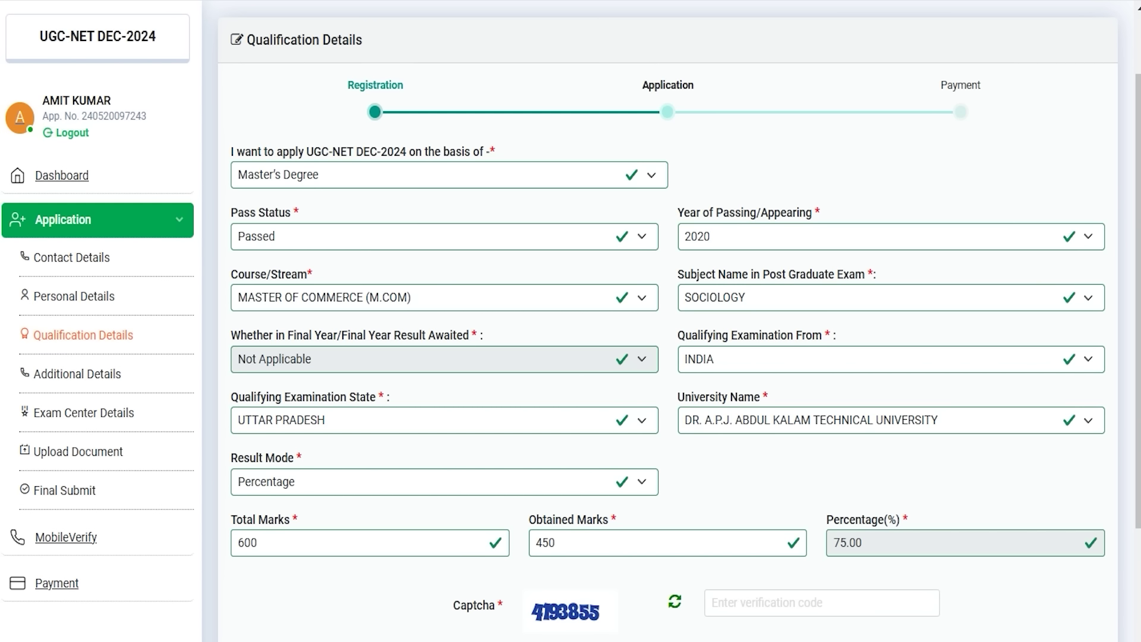
- Complete the captcha and declaration, and save the qualification details to continue to Additional Details
{"action": "scroll", "coordinate": [665, 321], "scroll_direction": "down", "scroll_amount": 3}
{"action": "left_click", "coordinate": [756, 428]}
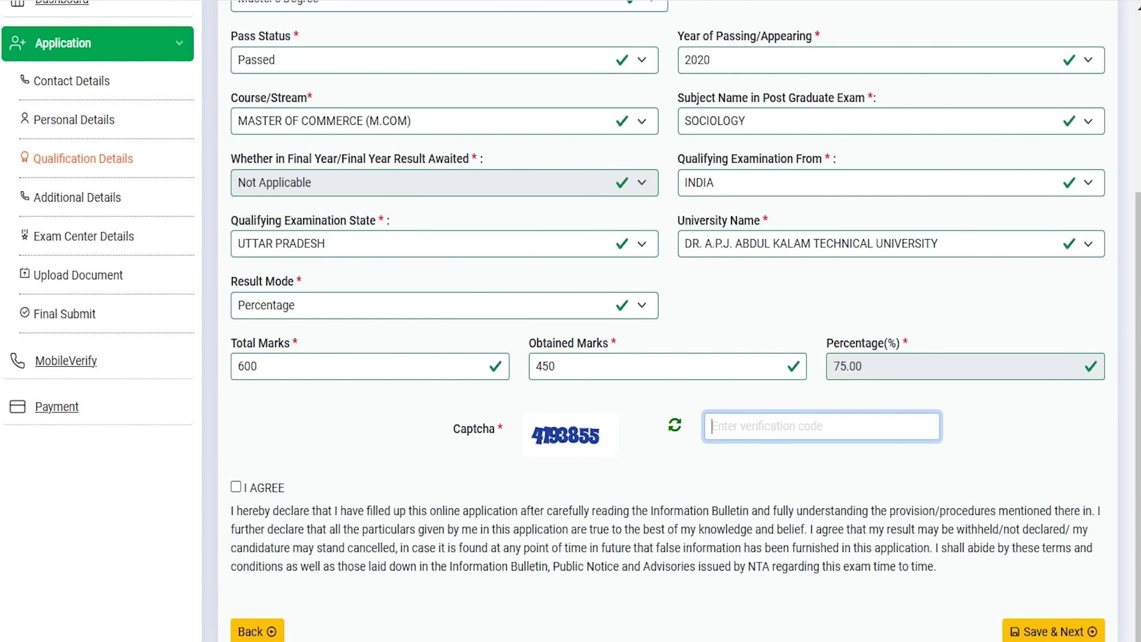
{"action": "scroll", "coordinate": [570, 320], "scroll_direction": "down", "scroll_amount": 1}
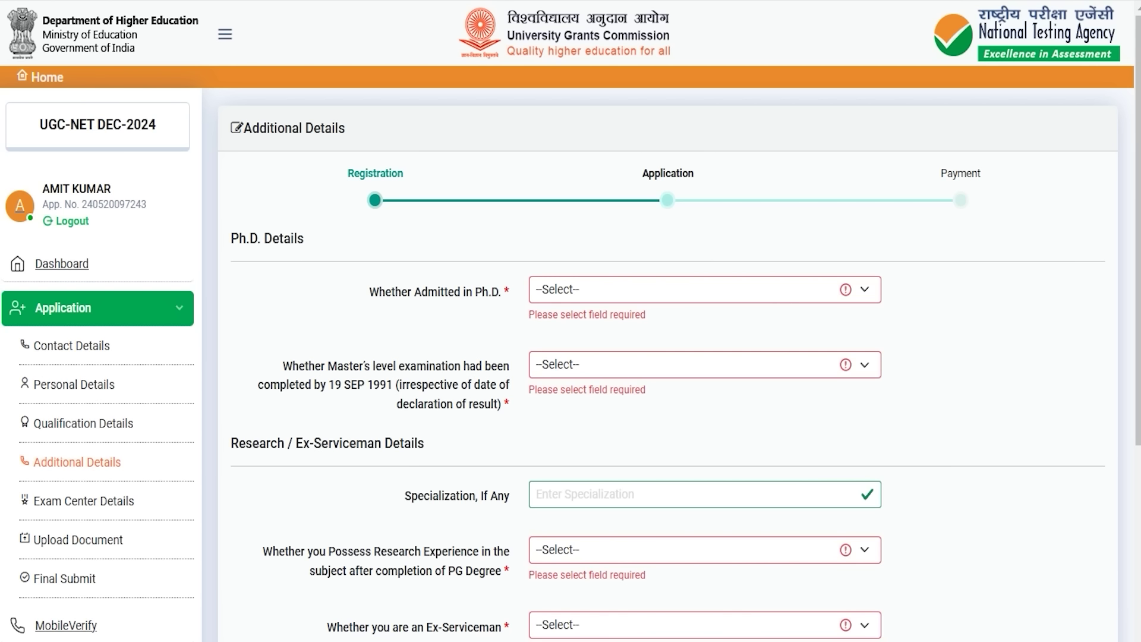
- Try answering Yes to being admitted in Ph.D. with the status Awarded
{"action": "left_click_drag", "start_coordinate": [385, 292], "coordinate": [488, 291]}
{"action": "left_click", "coordinate": [573, 290]}
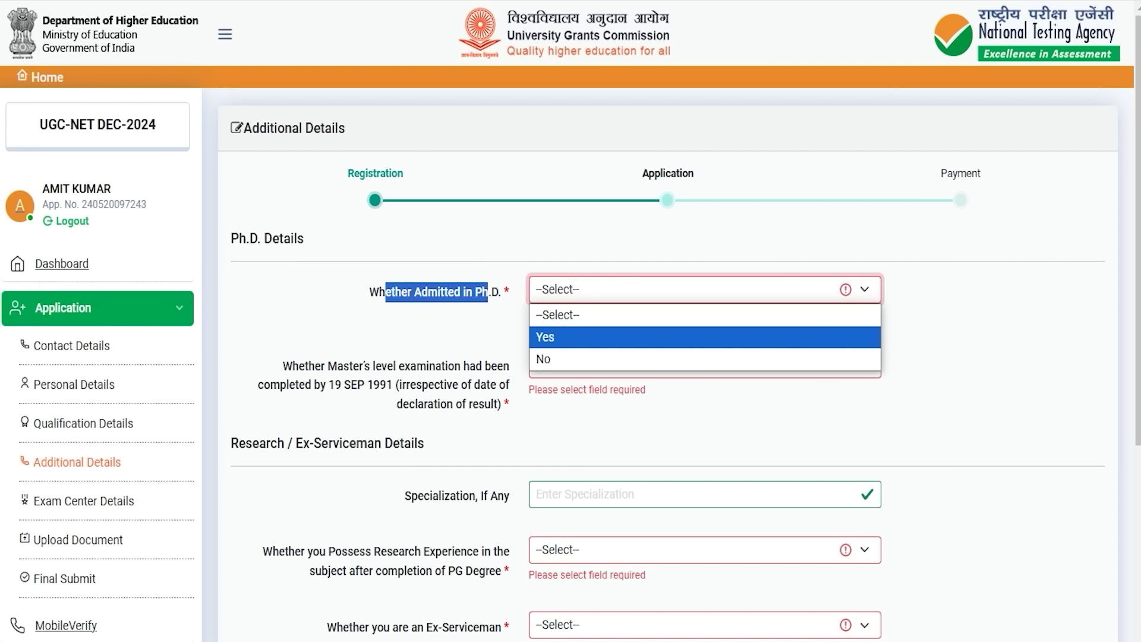
{"action": "left_click", "coordinate": [550, 333]}
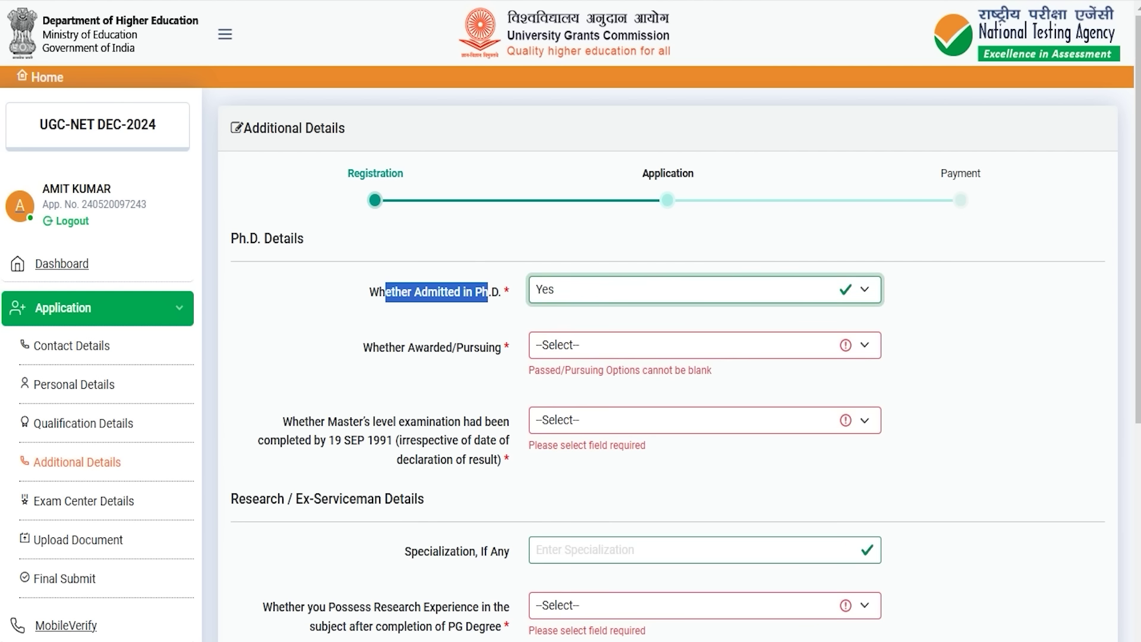
{"action": "left_click_drag", "start_coordinate": [379, 347], "coordinate": [451, 347]}
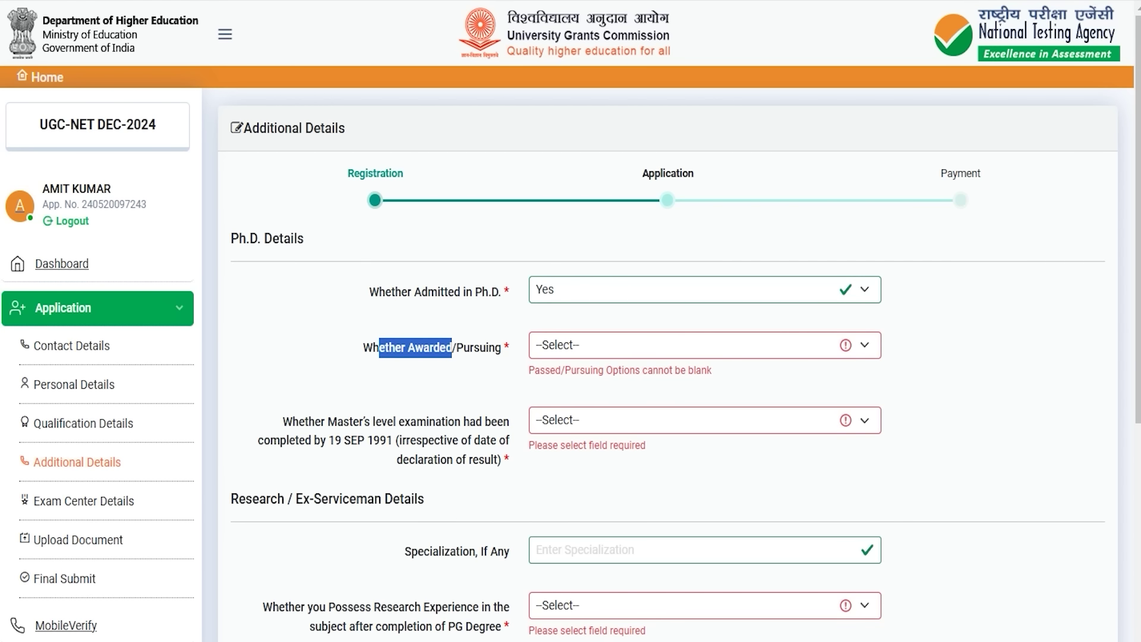
{"action": "left_click", "coordinate": [565, 345]}
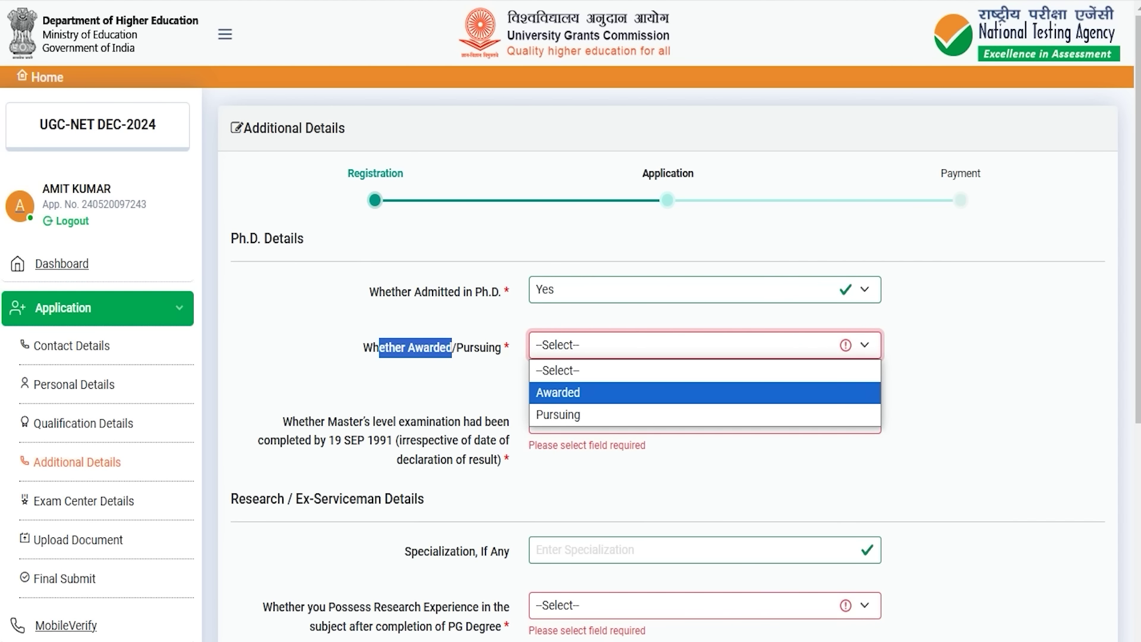
{"action": "left_click", "coordinate": [567, 393]}
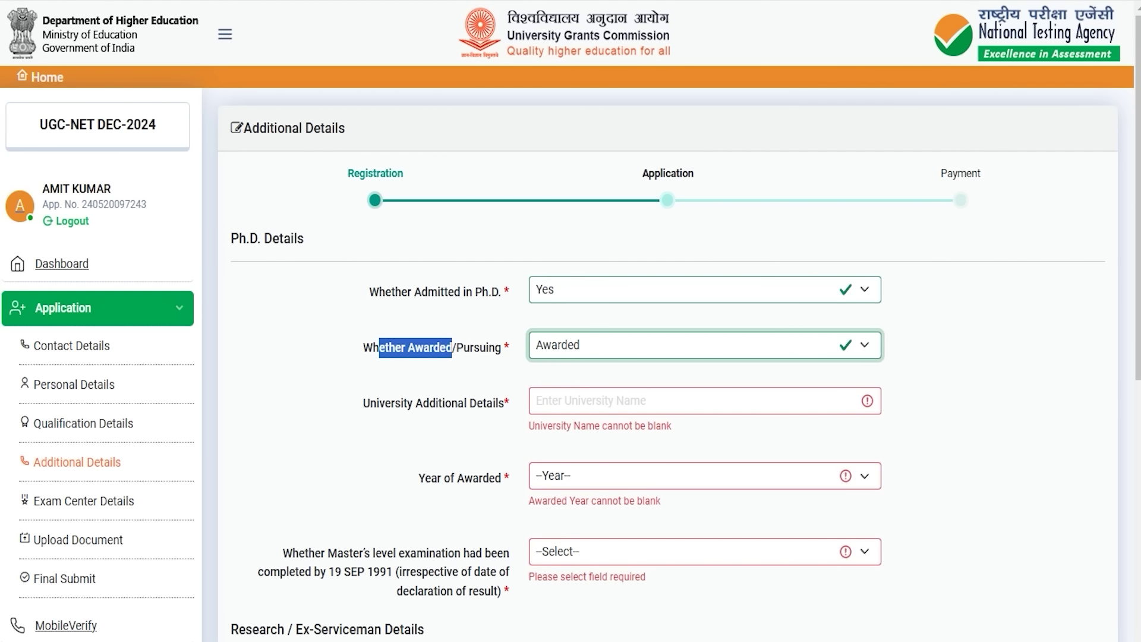
- Check the university and award year fields, then try the Ph.D. status Pursuing and view its admission year choices
{"action": "left_click", "coordinate": [617, 401]}
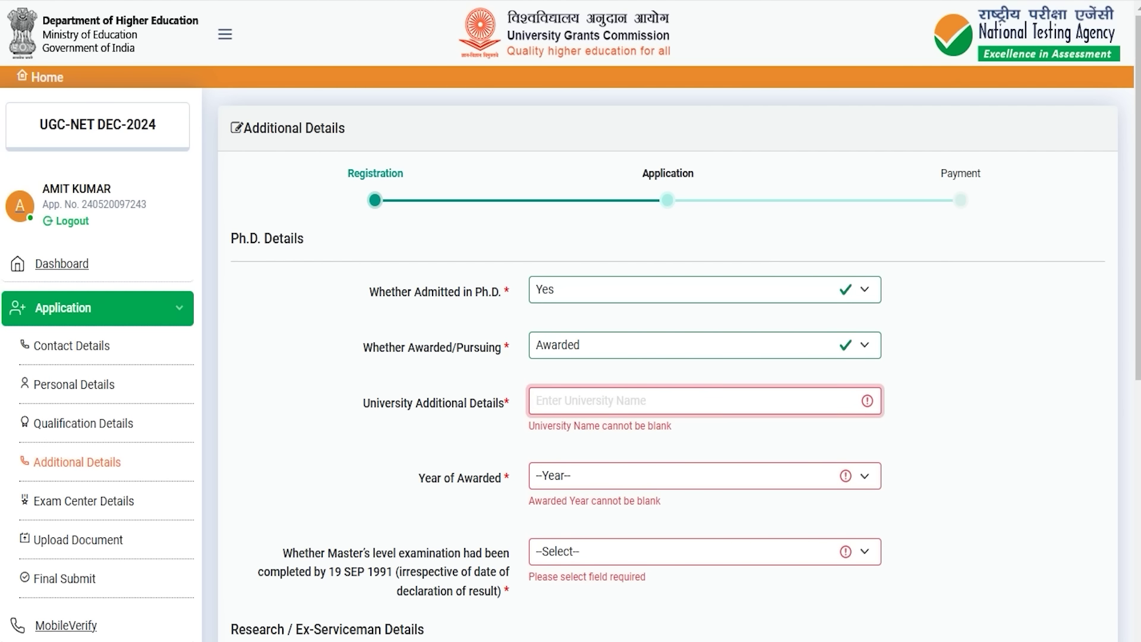
{"action": "left_click", "coordinate": [567, 478]}
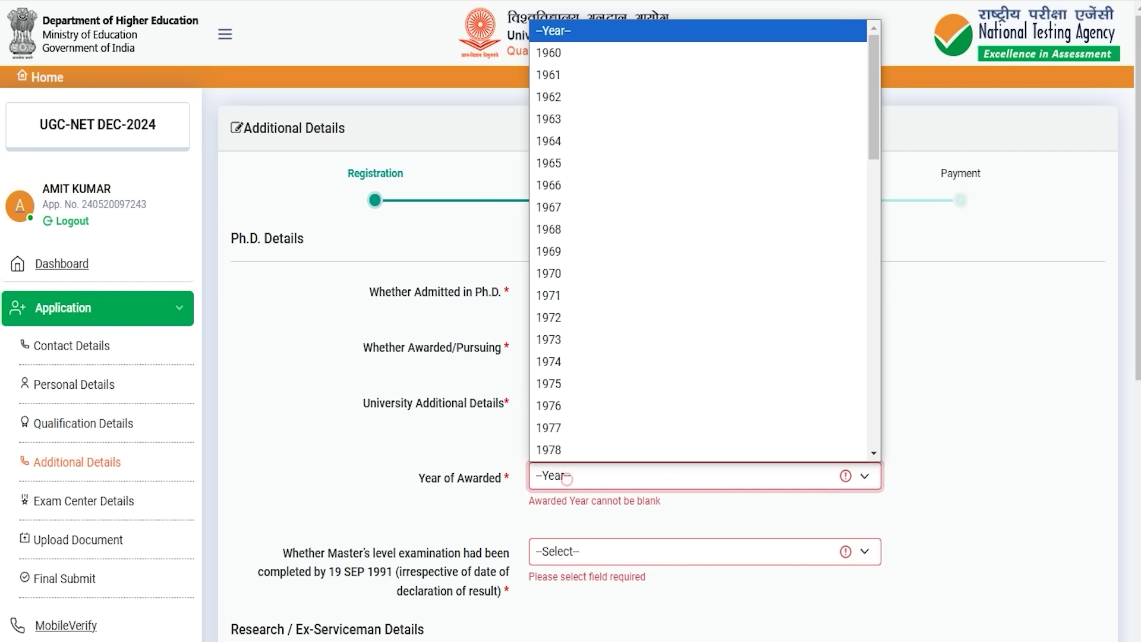
{"action": "left_click", "coordinate": [567, 479]}
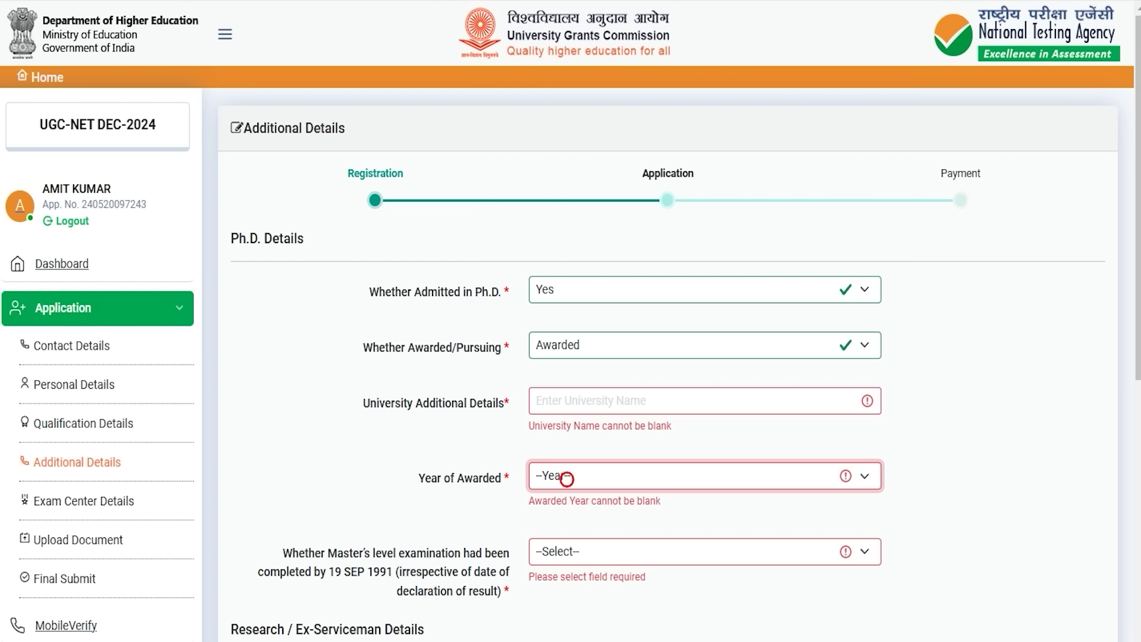
{"action": "left_click", "coordinate": [573, 344]}
{"action": "left_click", "coordinate": [573, 414]}
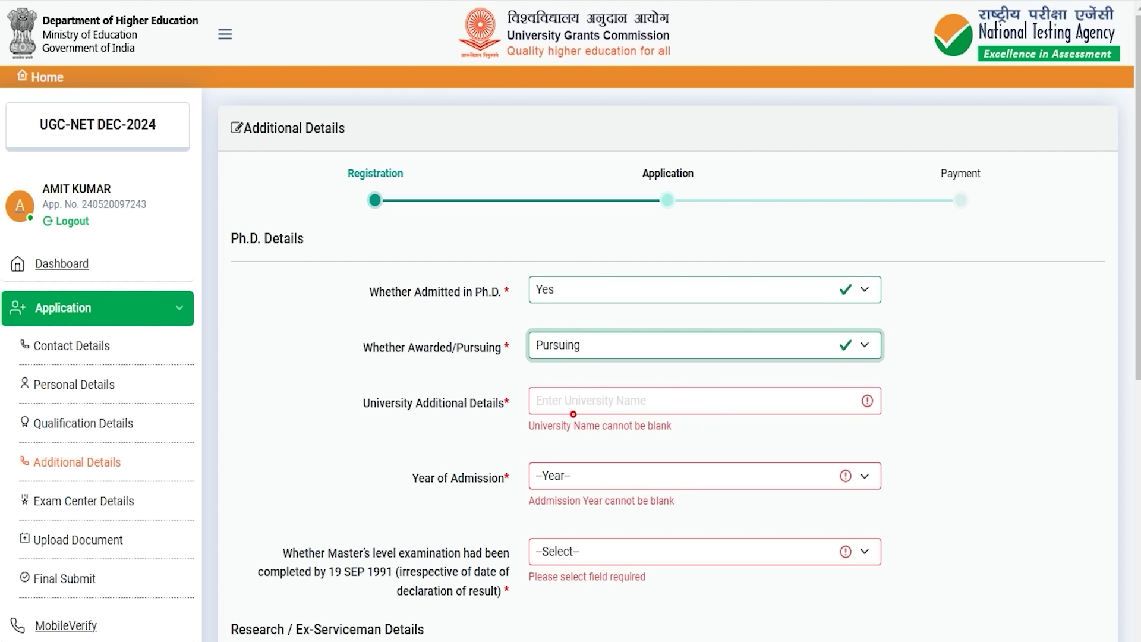
{"action": "left_click", "coordinate": [655, 400]}
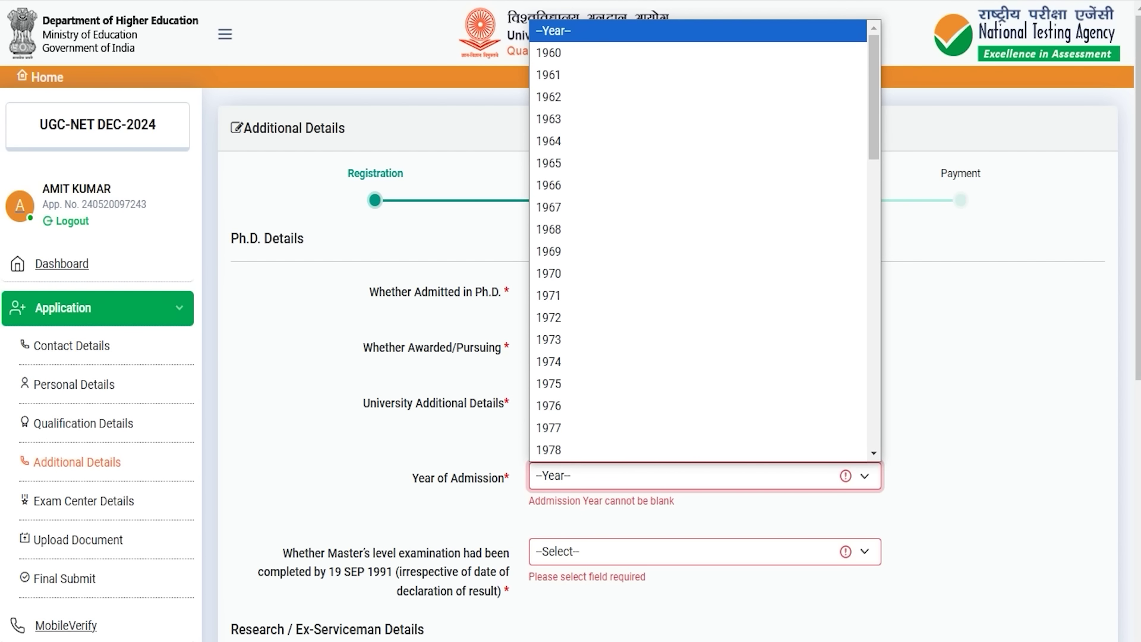
{"action": "left_click", "coordinate": [616, 481]}
- Answer No to being admitted in Ph.D. and No to completing the Master's level examination by 19 SEP 1991
{"action": "left_click", "coordinate": [568, 288]}
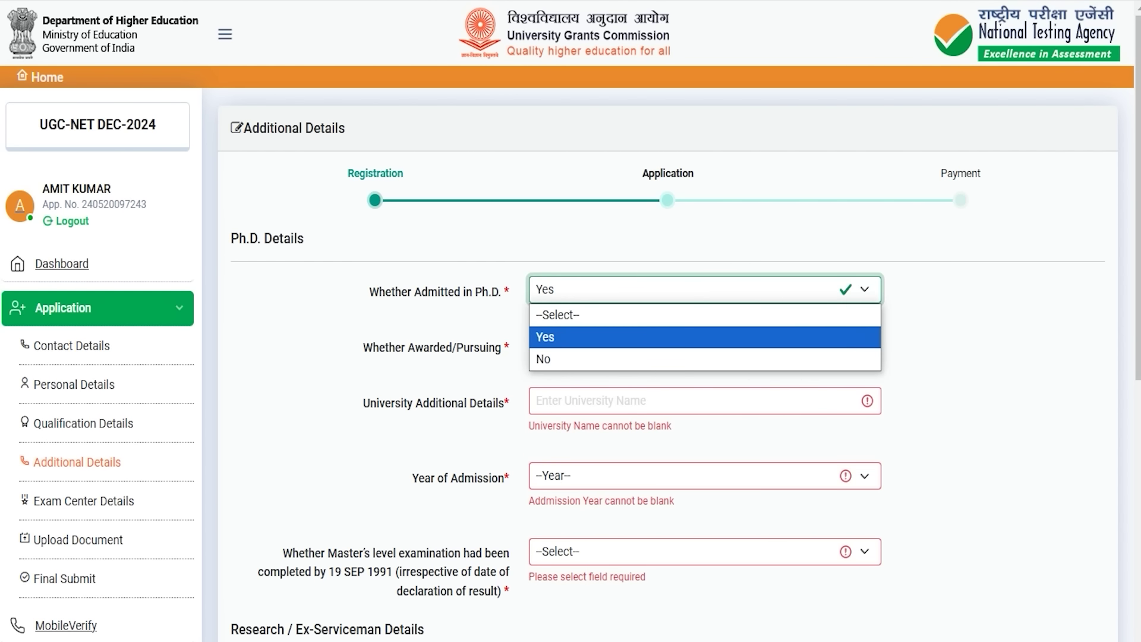
{"action": "left_click", "coordinate": [558, 363]}
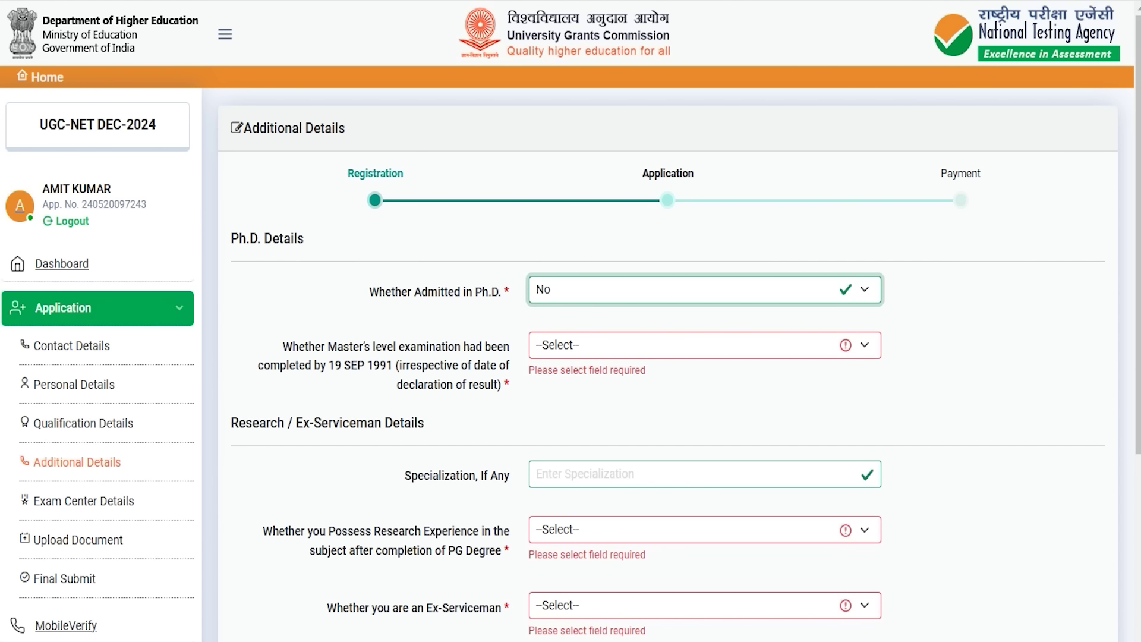
{"action": "left_click_drag", "start_coordinate": [299, 347], "coordinate": [387, 365]}
{"action": "left_click", "coordinate": [586, 349]}
{"action": "left_click", "coordinate": [558, 392]}
{"action": "left_click", "coordinate": [575, 348]}
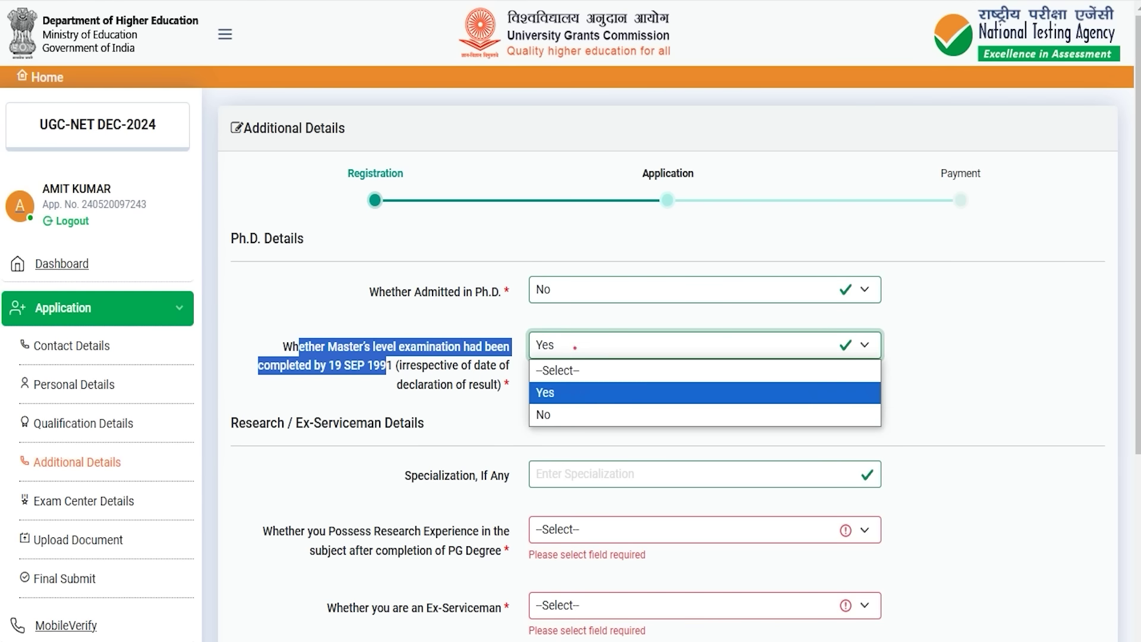
{"action": "left_click", "coordinate": [558, 414]}
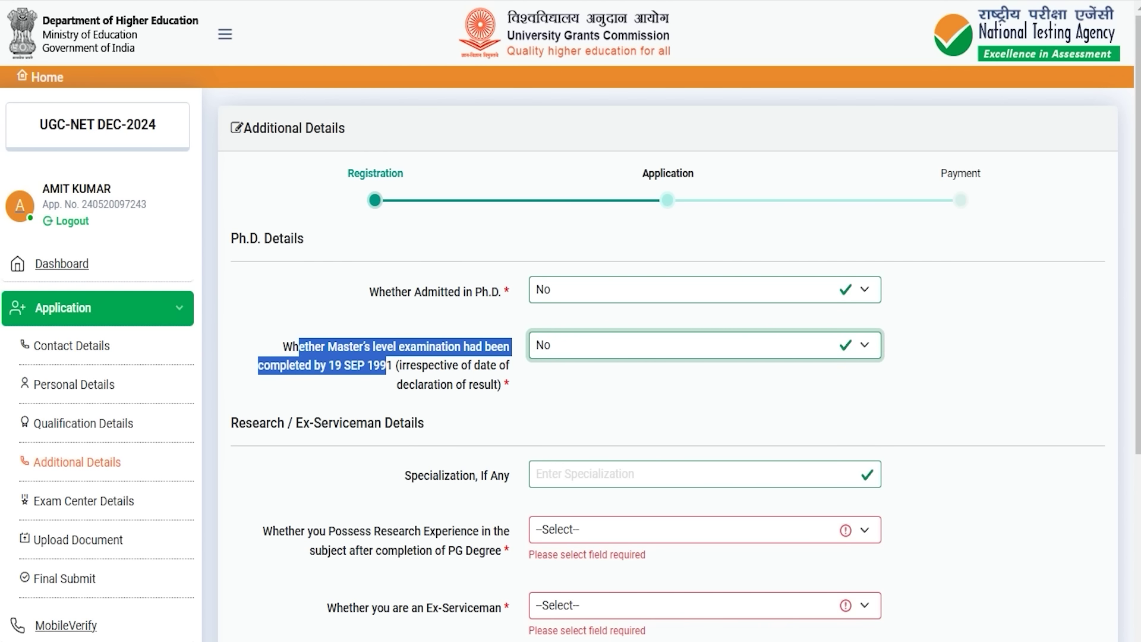
- Leave the specialization blank and try answering Yes to possessing research experience after the PG Degree, checking the experience years field
{"action": "left_click_drag", "start_coordinate": [418, 475], "coordinate": [497, 476]}
{"action": "left_click", "coordinate": [542, 473]}
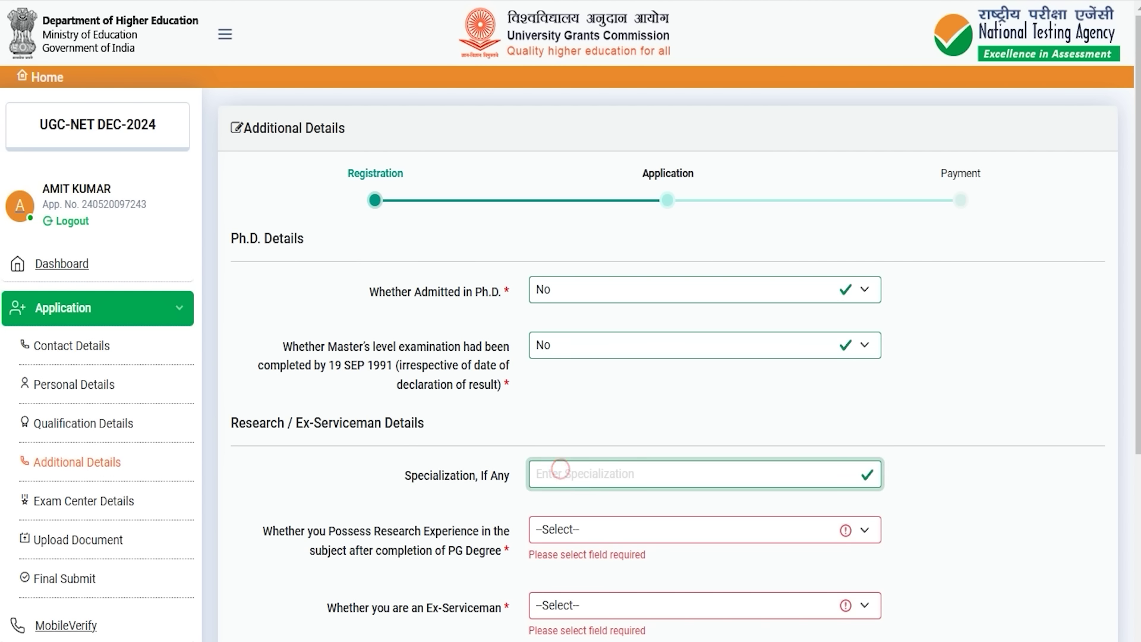
{"action": "scroll", "coordinate": [543, 474], "scroll_direction": "down", "scroll_amount": 3}
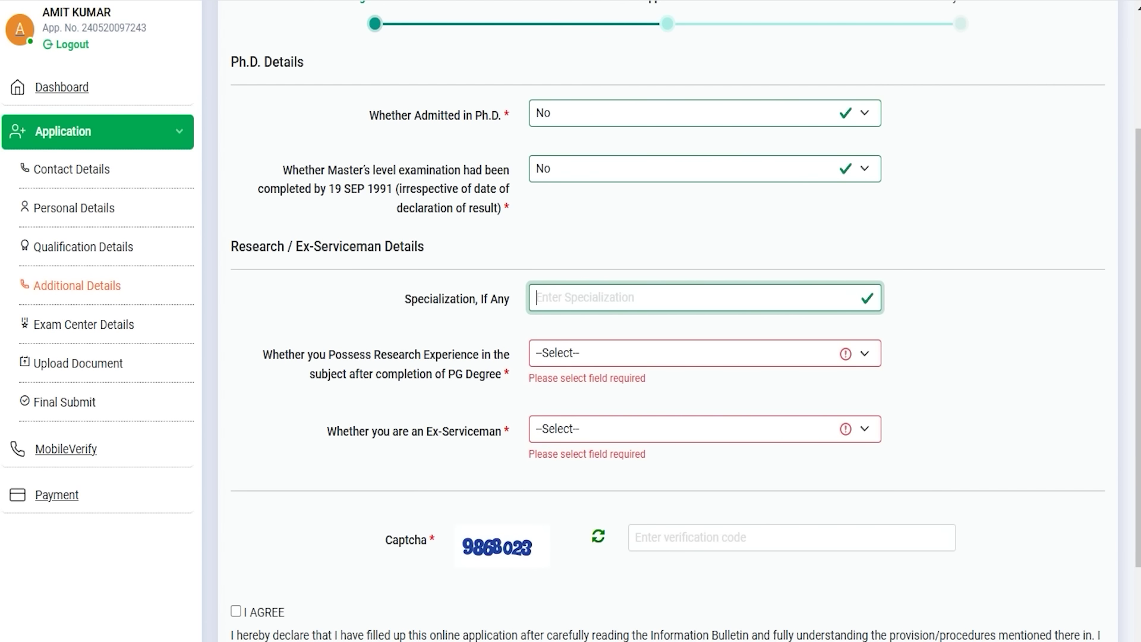
{"action": "left_click_drag", "start_coordinate": [295, 355], "coordinate": [463, 374]}
{"action": "left_click", "coordinate": [573, 353]}
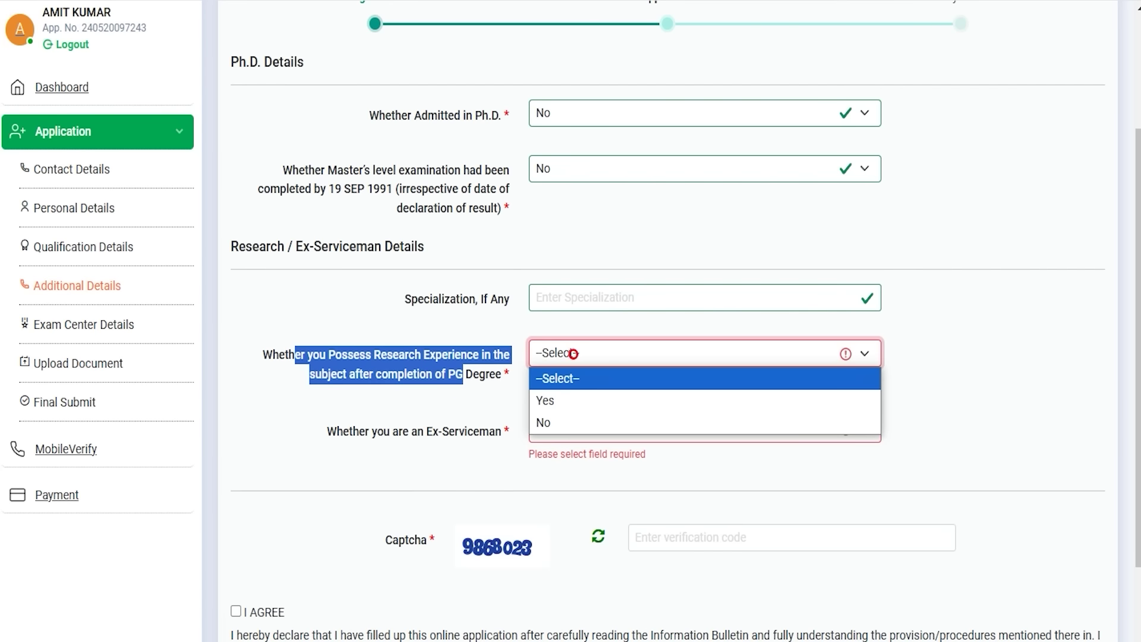
{"action": "left_click", "coordinate": [554, 400]}
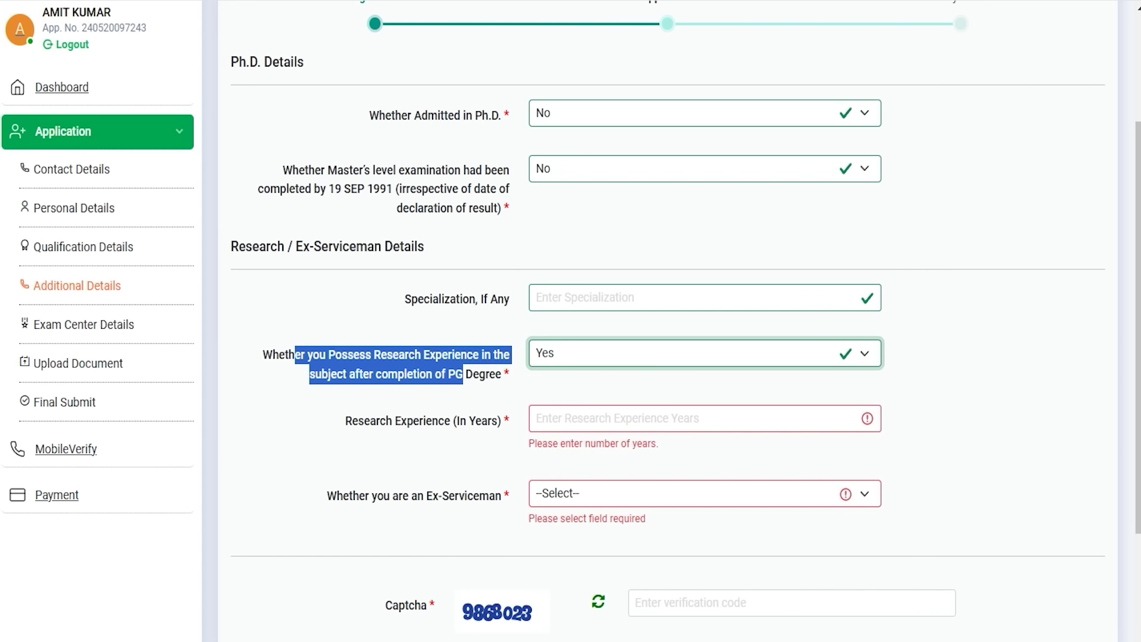
{"action": "left_click", "coordinate": [570, 419]}
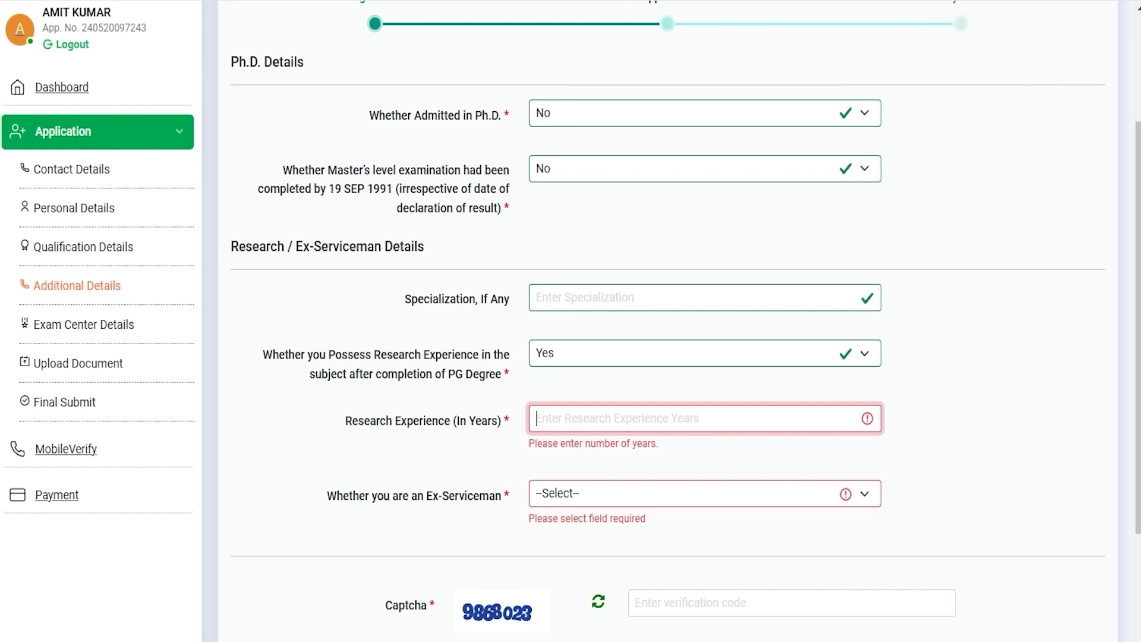
- Answer No to possessing research experience, and No to being an Ex-Serviceman after trying Yes
{"action": "left_click", "coordinate": [565, 354]}
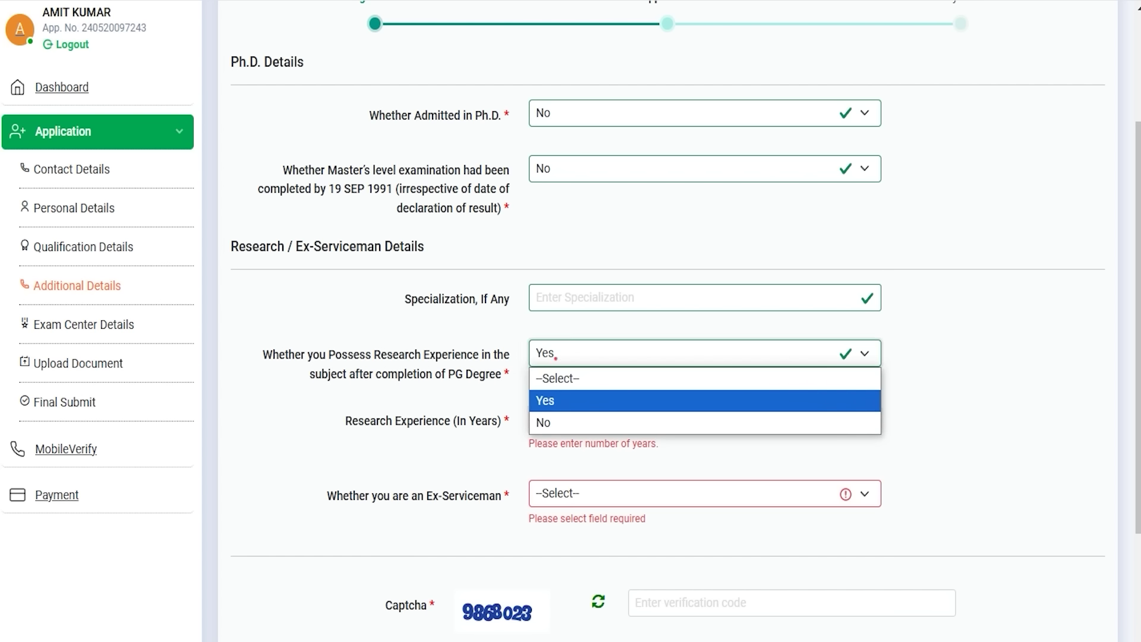
{"action": "left_click", "coordinate": [556, 422]}
{"action": "left_click_drag", "start_coordinate": [458, 420], "coordinate": [337, 420]}
{"action": "left_click", "coordinate": [578, 419]}
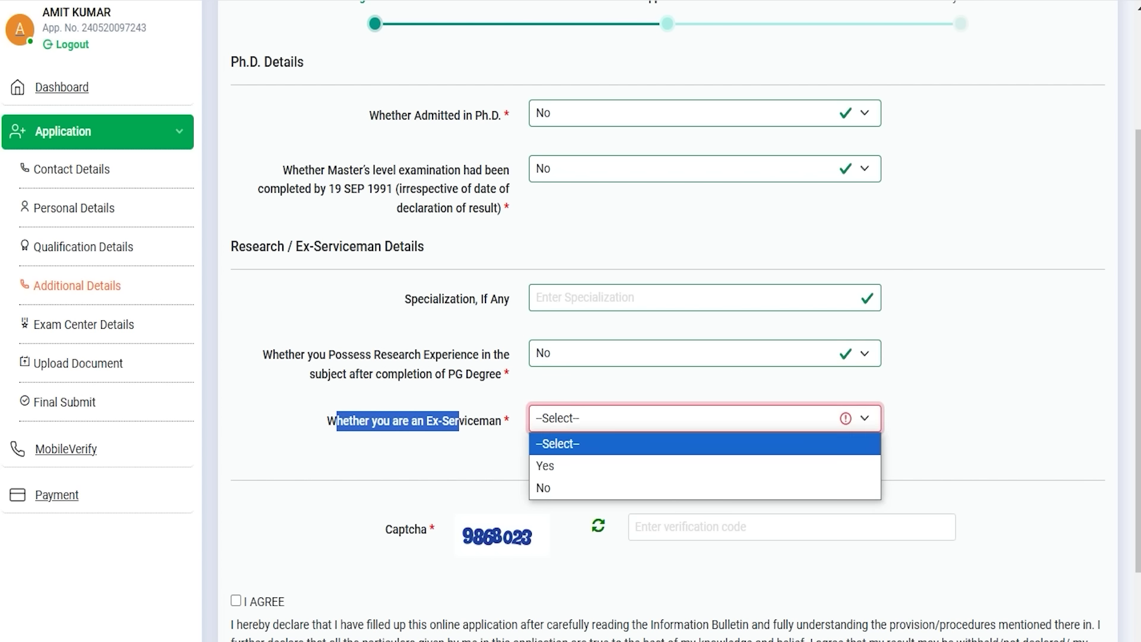
{"action": "key", "text": "Down"}
{"action": "key", "text": "Return"}
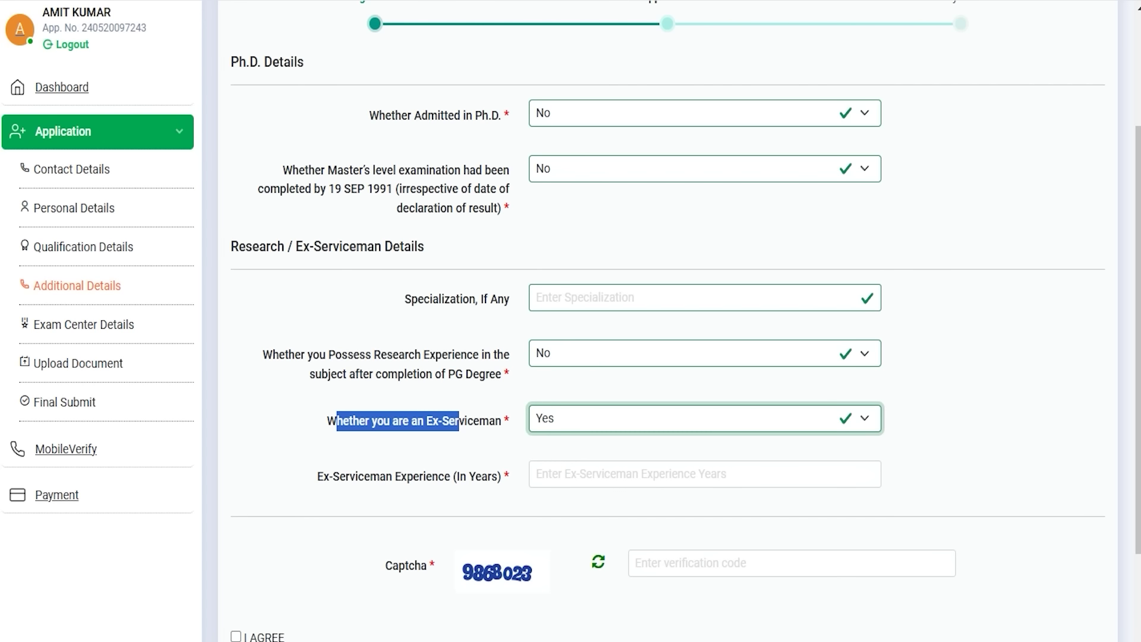
{"action": "left_click", "coordinate": [569, 419]}
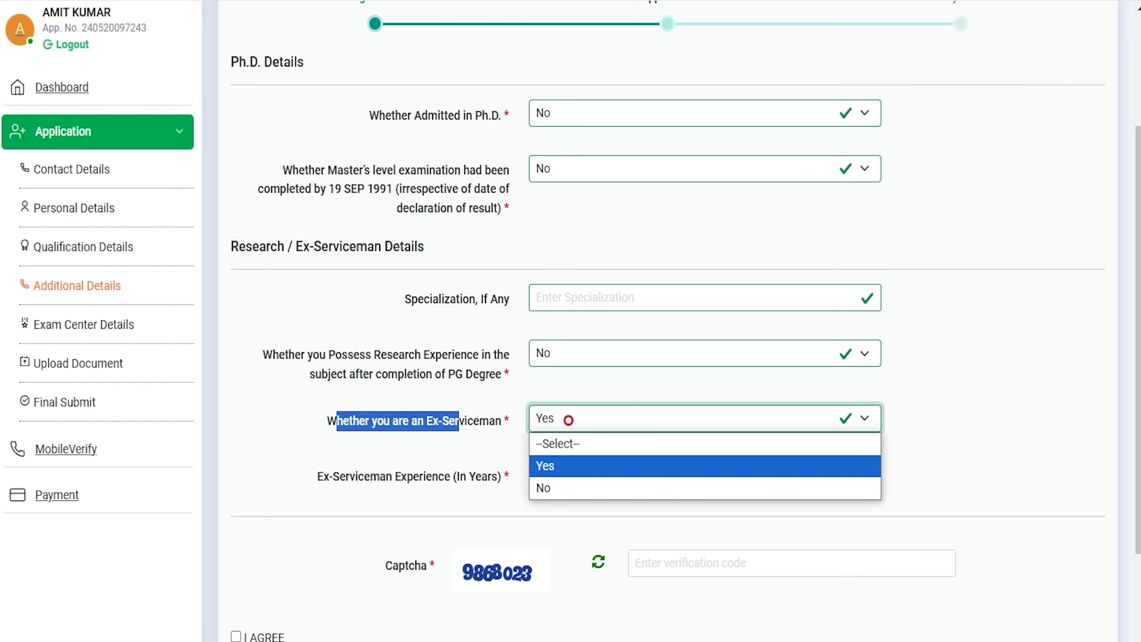
{"action": "key", "text": "Down"}
{"action": "key", "text": "Return"}
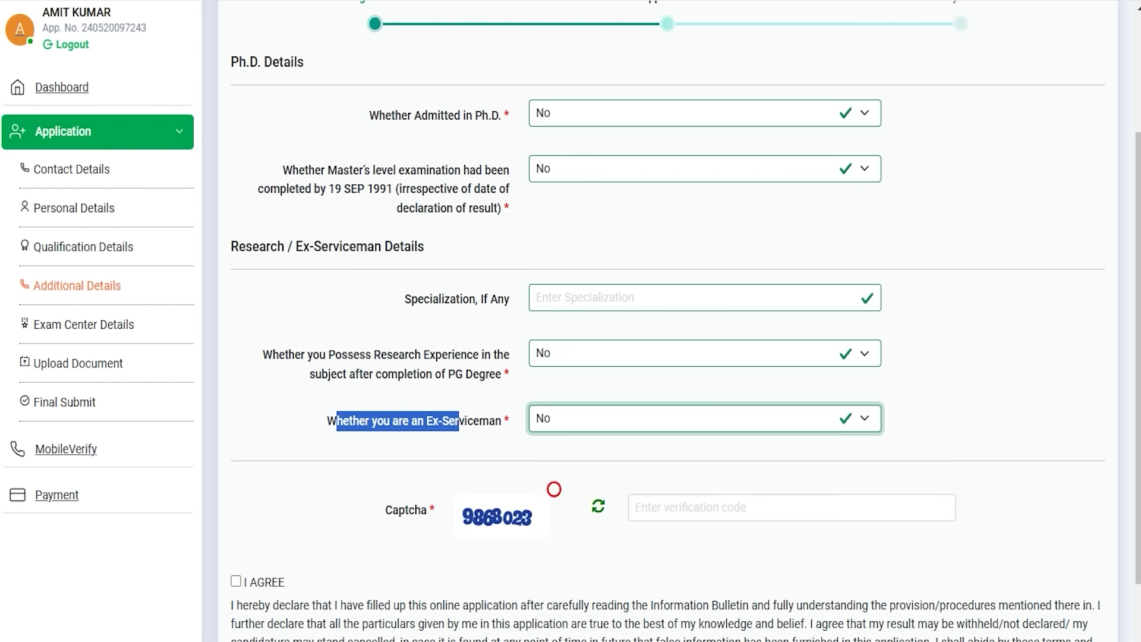
- Complete the captcha and declaration, and save the additional details to continue to Exam Center Details
{"action": "scroll", "coordinate": [570, 321], "scroll_direction": "down", "scroll_amount": 2}
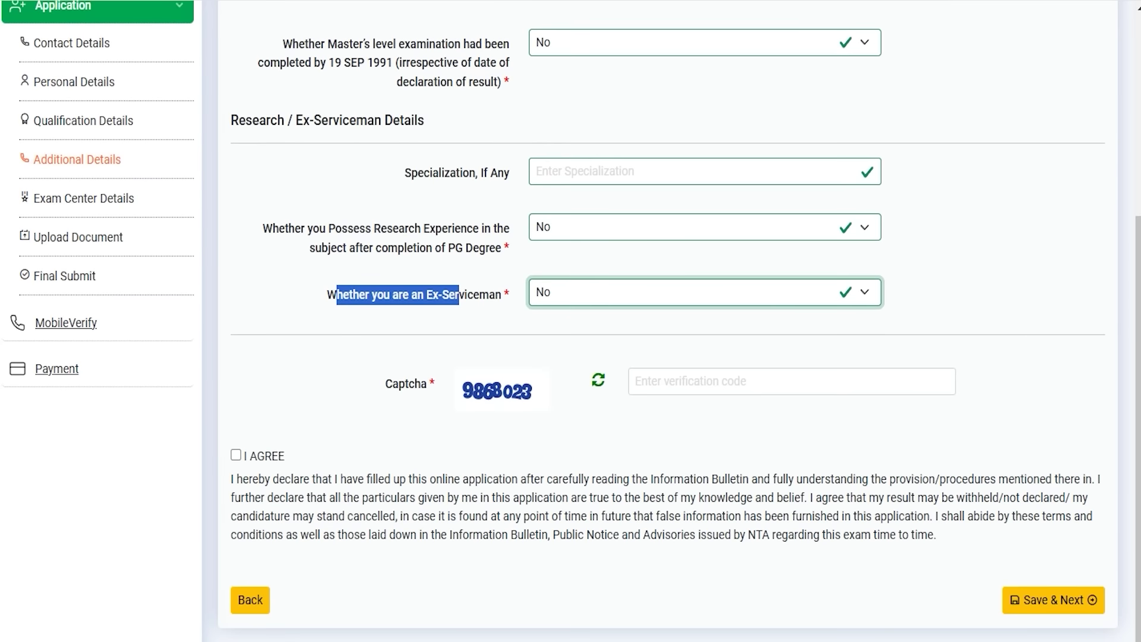
{"action": "left_click", "coordinate": [696, 385]}
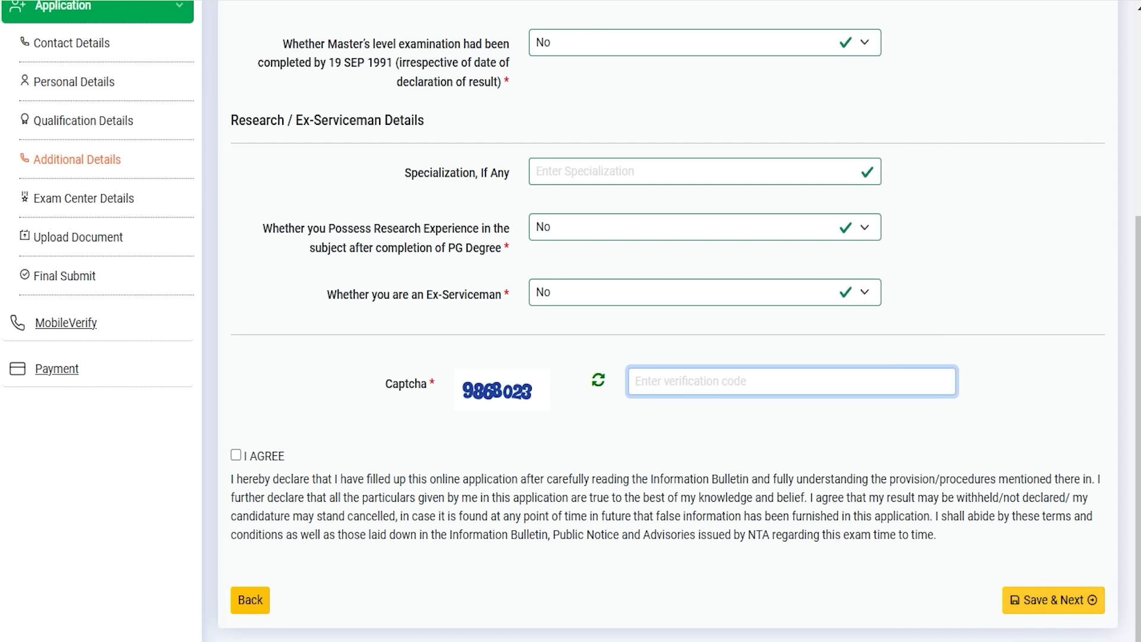
{"action": "left_click", "coordinate": [1053, 599]}
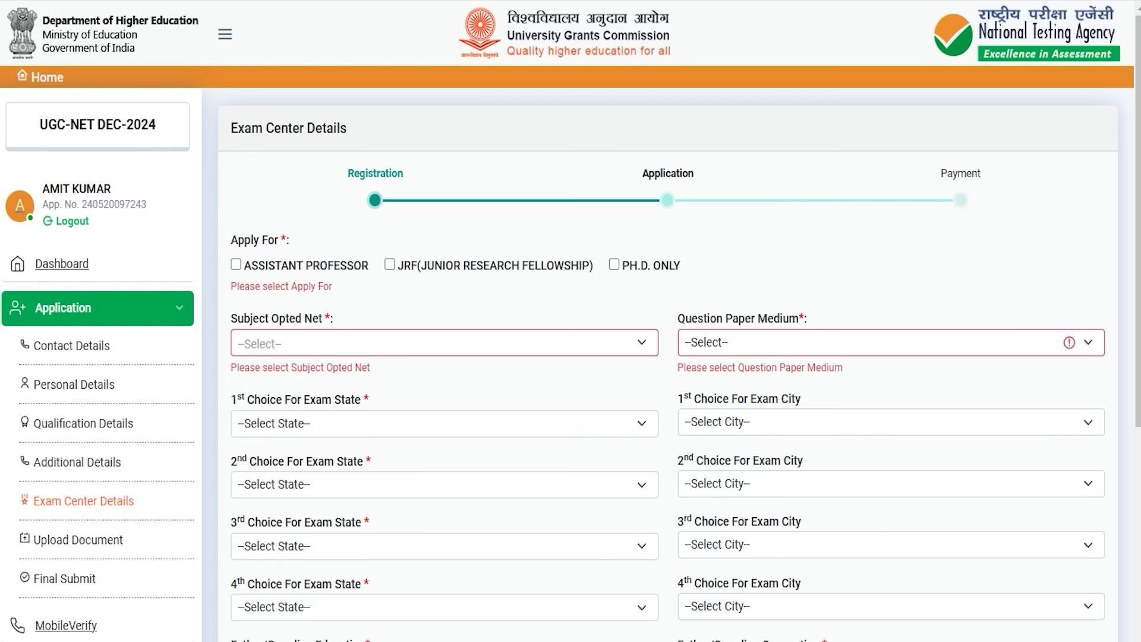
- Apply for all three options: Assistant Professor, JRF (Junior Research Fellowship) and Ph.D. Only
{"action": "left_click_drag", "start_coordinate": [230, 241], "coordinate": [262, 240]}
{"action": "left_click", "coordinate": [235, 264]}
{"action": "left_click", "coordinate": [614, 264]}
{"action": "left_click", "coordinate": [389, 264]}
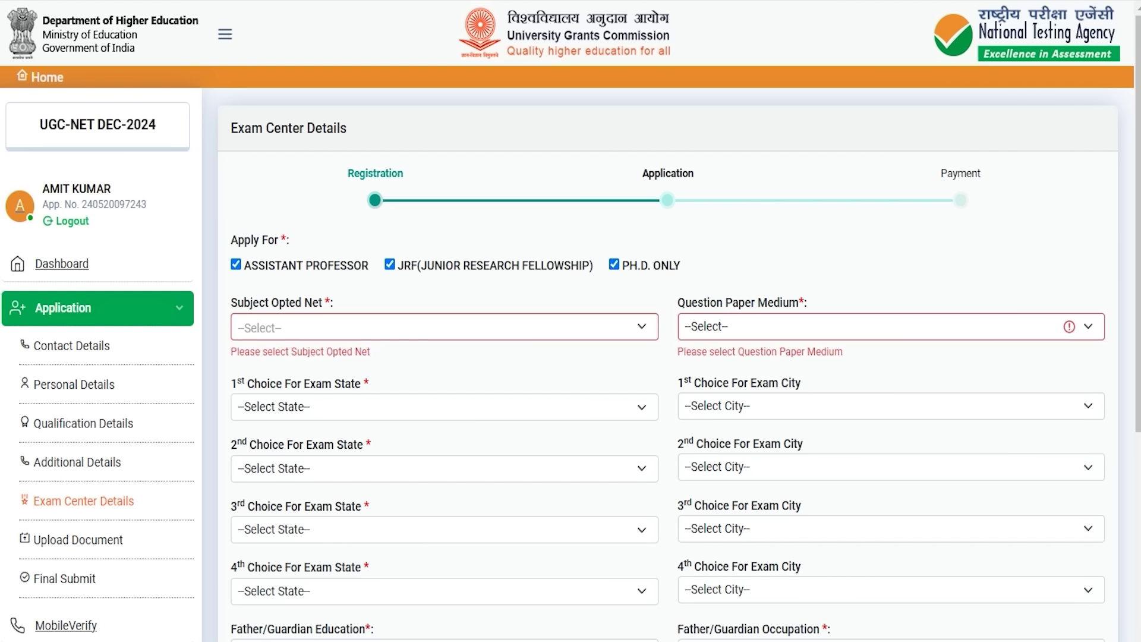
- Choose SOCIOLOGY - 05 as the NET subject and Hindi as the question paper medium
{"action": "left_click", "coordinate": [357, 327]}
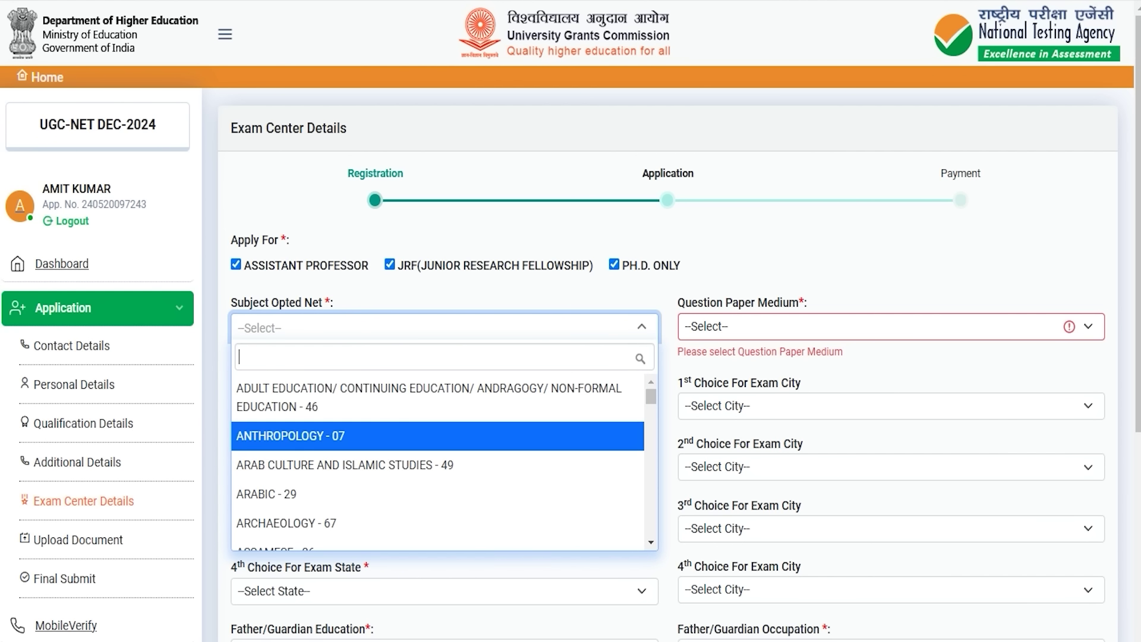
{"action": "type", "text": "soic"}
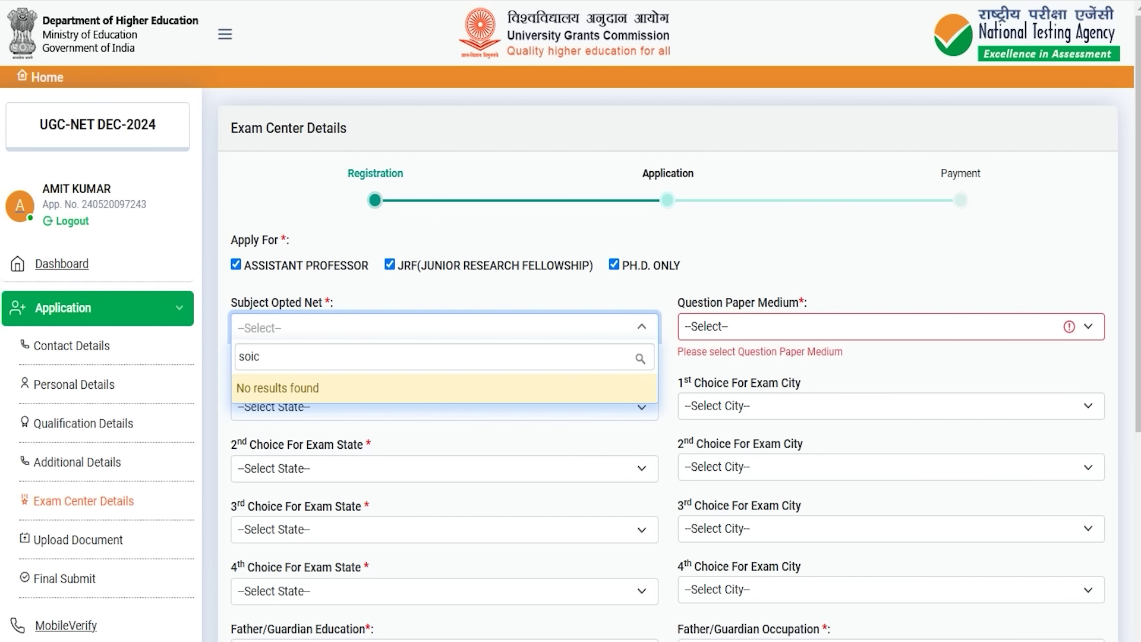
{"action": "key", "text": "BackSpace"}
{"action": "key", "text": "BackSpace"}
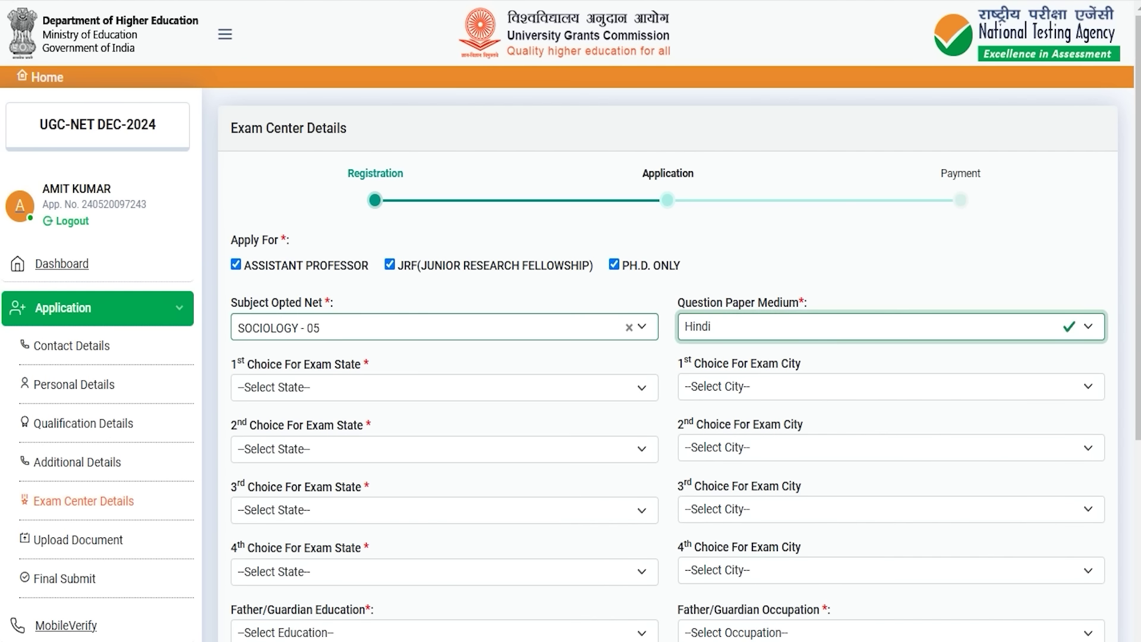
{"action": "left_click", "coordinate": [734, 327]}
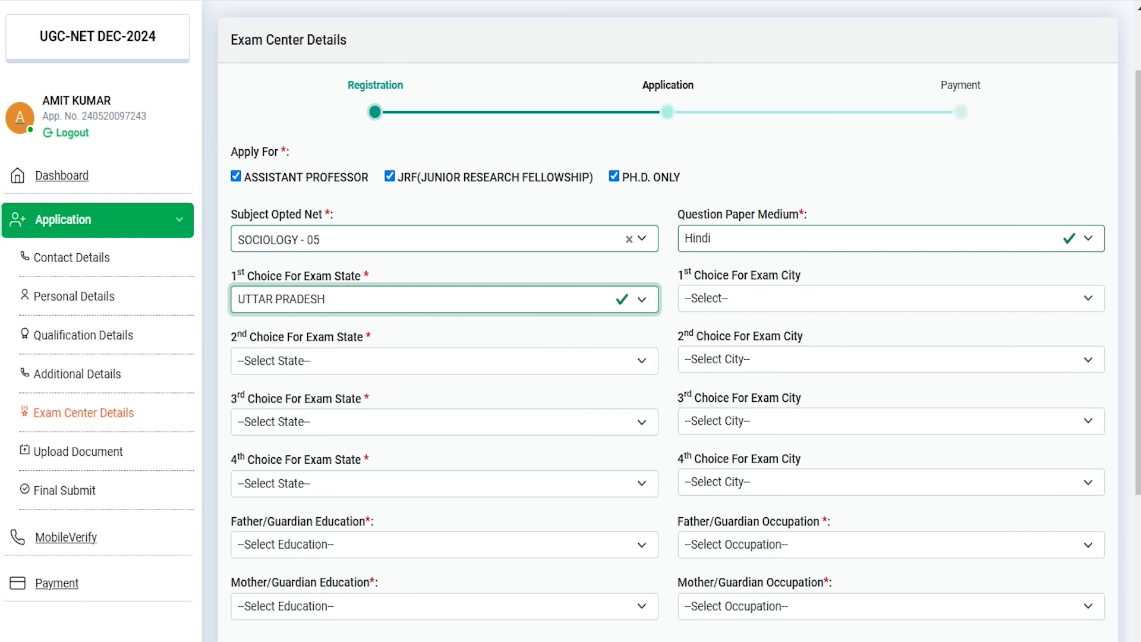
- Set the first exam center choice to AGRA and the second to LUCKNOW, both in UTTAR PRADESH
{"action": "left_click", "coordinate": [359, 302]}
{"action": "left_click", "coordinate": [358, 302]}
{"action": "left_click", "coordinate": [785, 298]}
{"action": "left_click", "coordinate": [749, 344]}
{"action": "left_click", "coordinate": [331, 360]}
{"action": "left_click", "coordinate": [308, 406]}
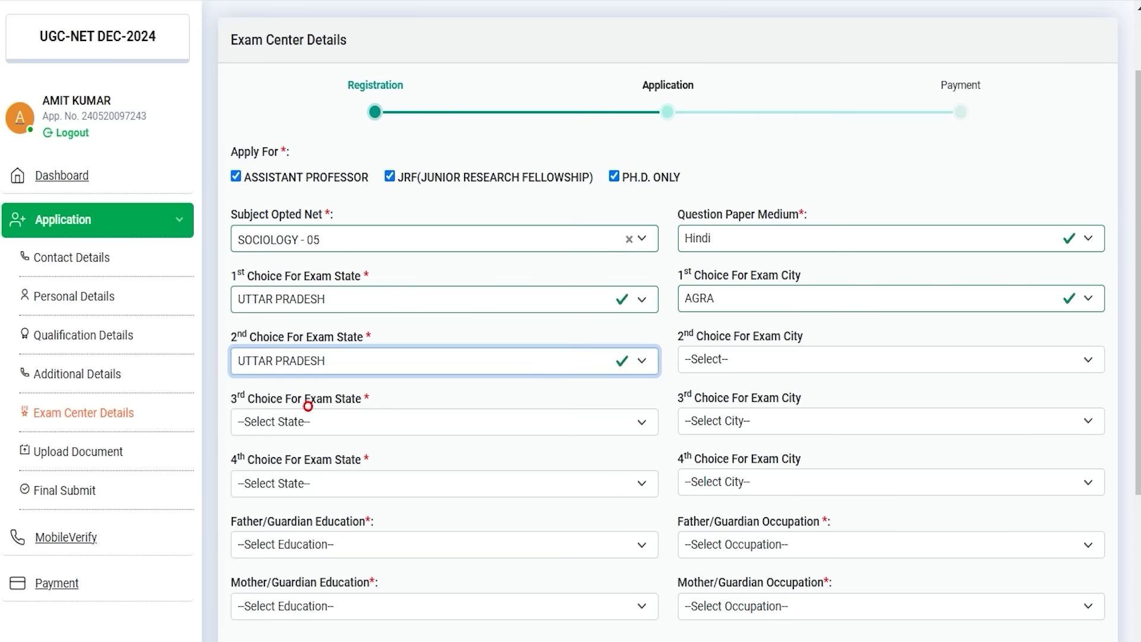
{"action": "left_click", "coordinate": [764, 363]}
{"action": "left_click", "coordinate": [742, 289]}
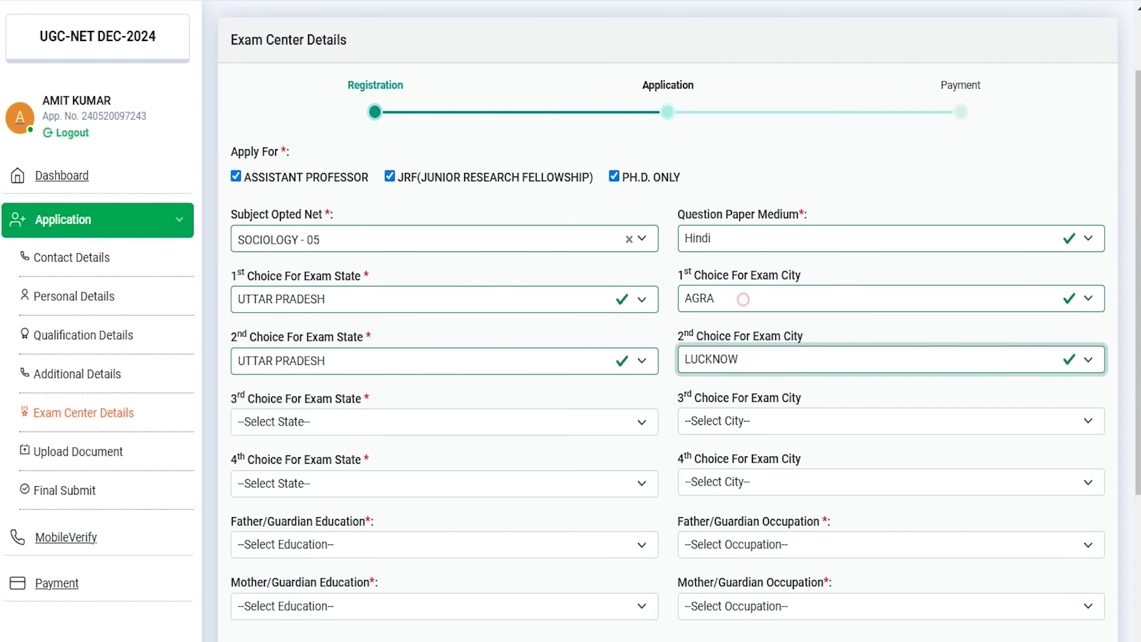
- Set the third exam center choice to MEERUT in UTTAR PRADESH and the fourth to NEW DELHI in DELHI
{"action": "left_click", "coordinate": [351, 422]}
{"action": "left_click", "coordinate": [323, 468]}
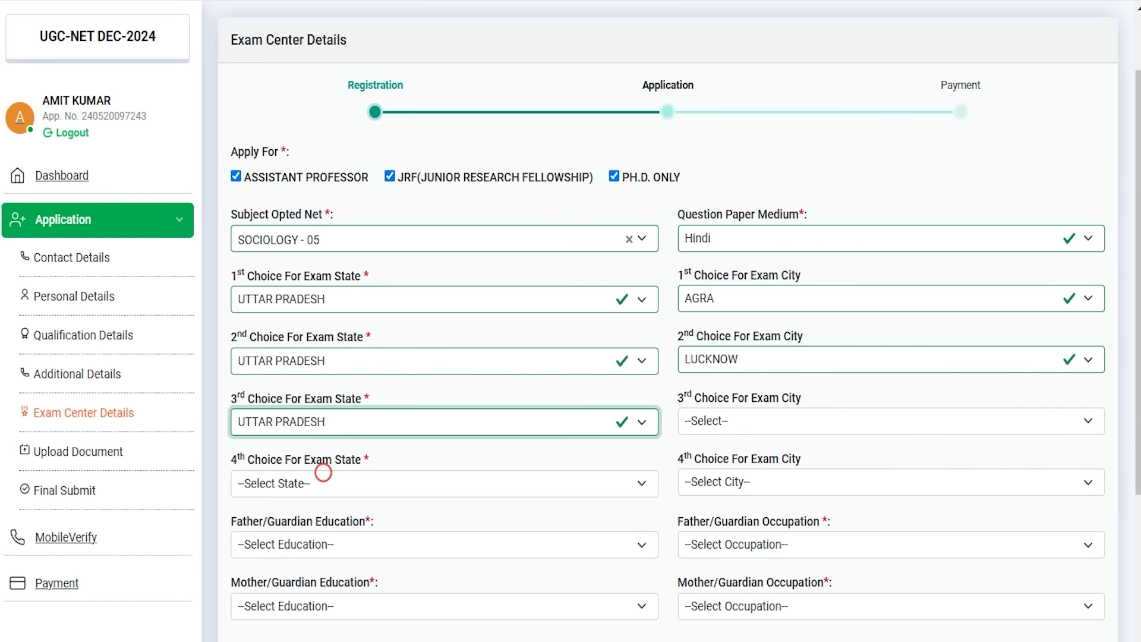
{"action": "left_click", "coordinate": [741, 421]}
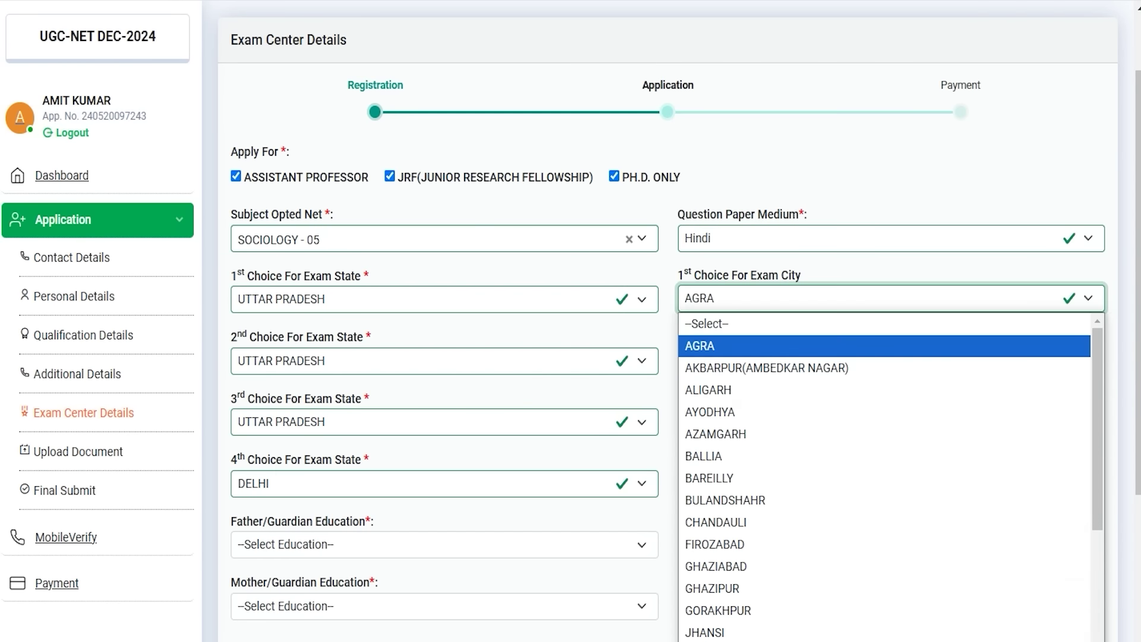
{"action": "left_click", "coordinate": [772, 293]}
- Set the father/guardian's education to Matriculate and occupation to Pharmacy
{"action": "scroll", "coordinate": [772, 293], "scroll_direction": "down", "scroll_amount": 3}
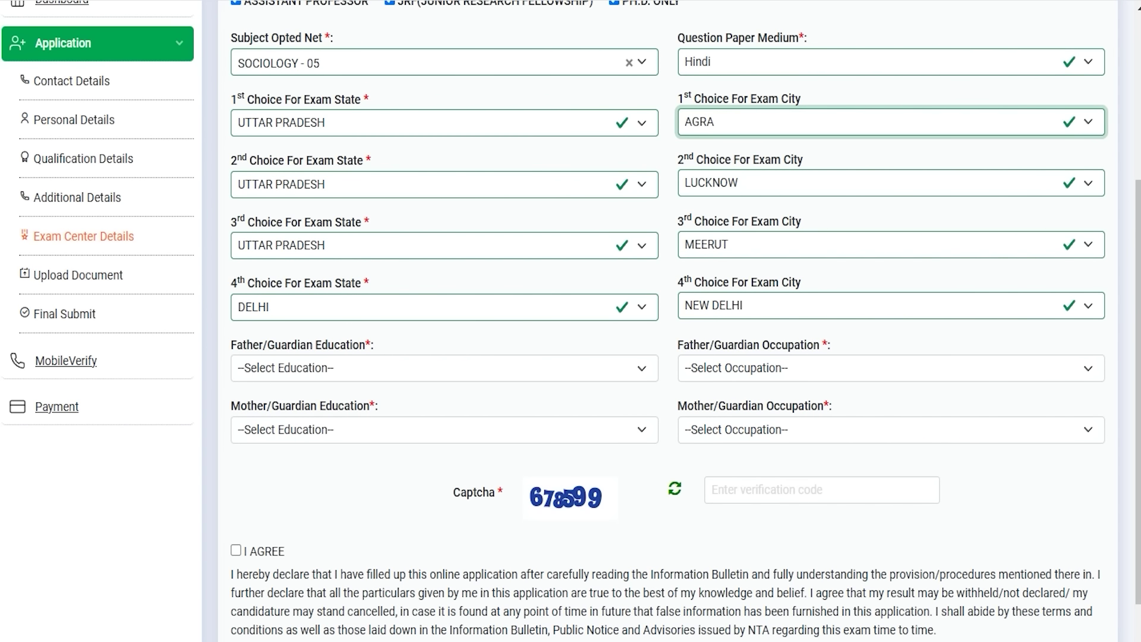
{"action": "left_click", "coordinate": [328, 367]}
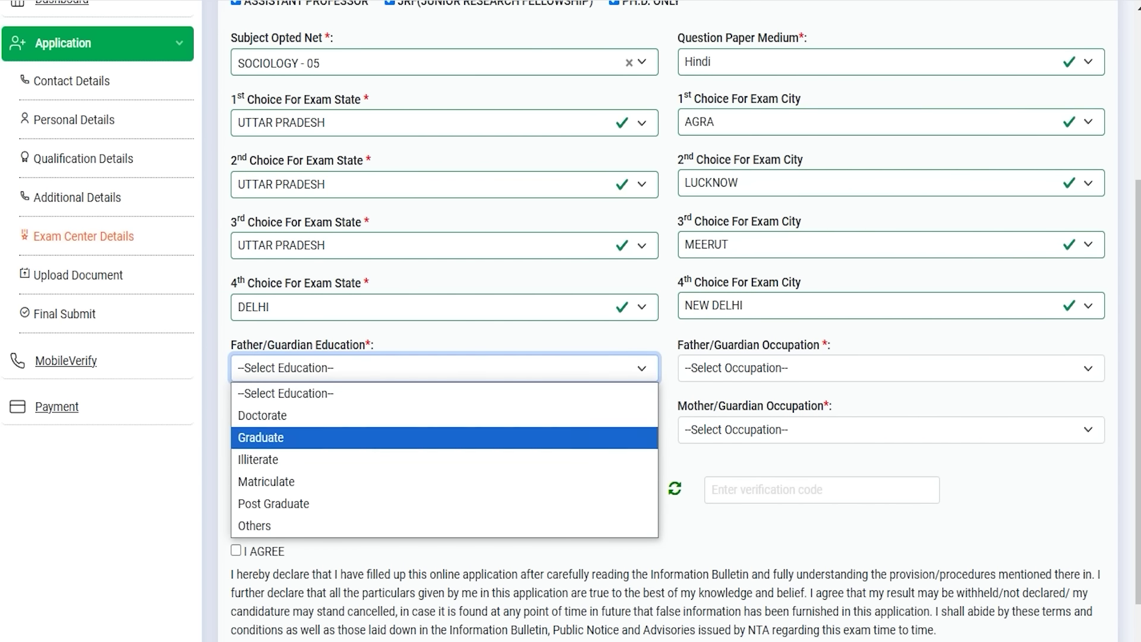
{"action": "left_click", "coordinate": [297, 481]}
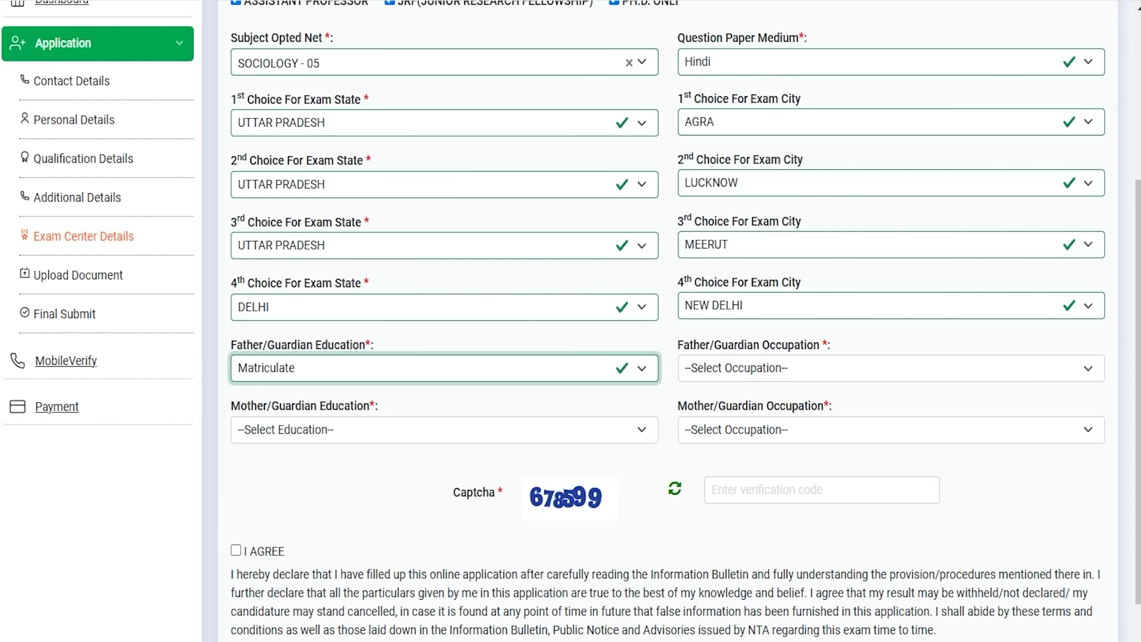
{"action": "left_click", "coordinate": [728, 367]}
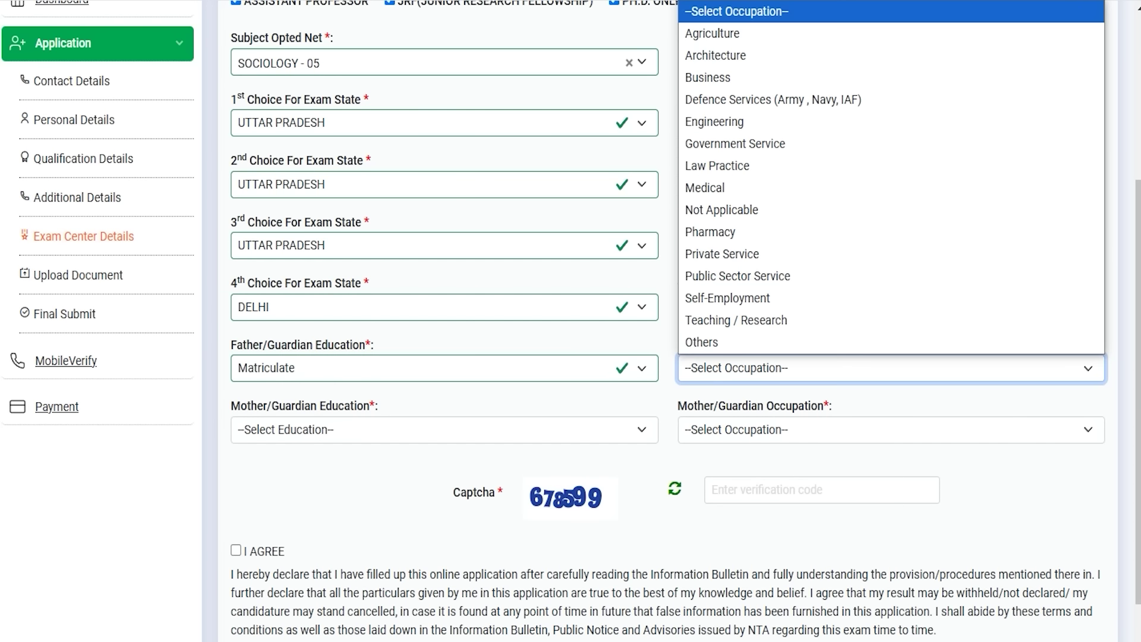
{"action": "left_click", "coordinate": [715, 232]}
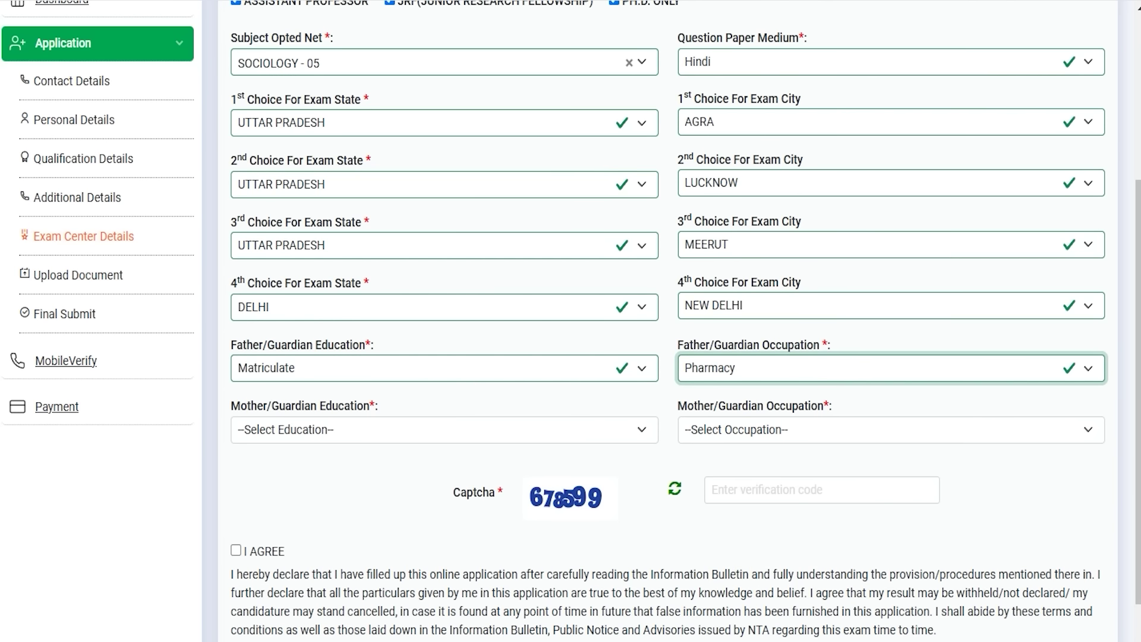
- Set the mother/guardian's education to Graduate and occupation to Pharmacy
{"action": "left_click", "coordinate": [355, 431]}
{"action": "left_click", "coordinate": [318, 509]}
{"action": "left_click", "coordinate": [737, 431]}
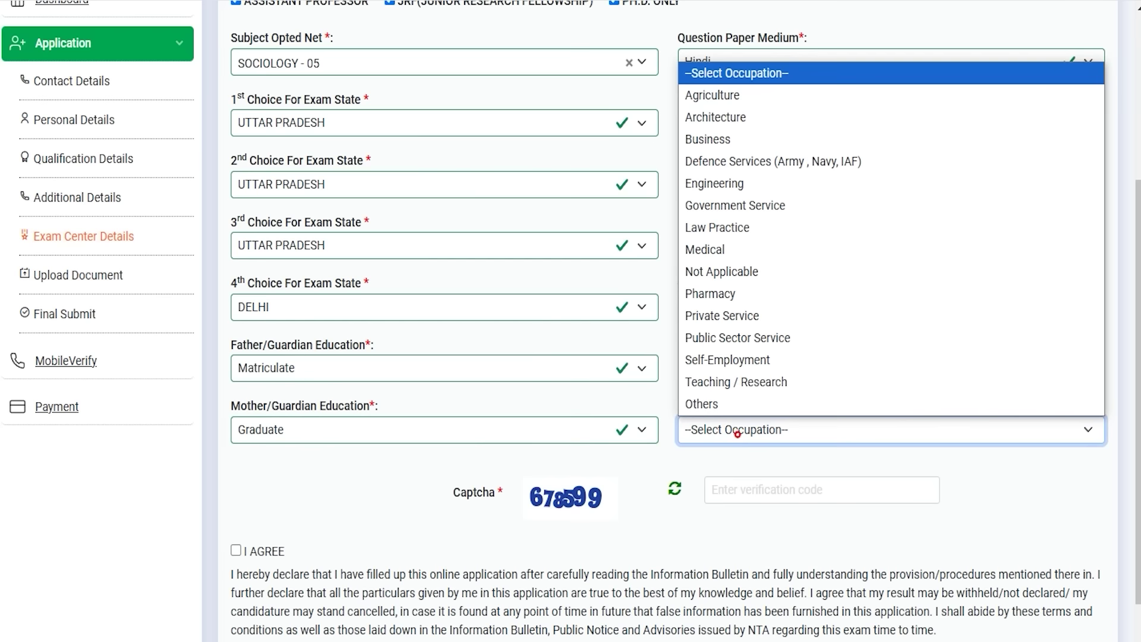
{"action": "left_click", "coordinate": [726, 297]}
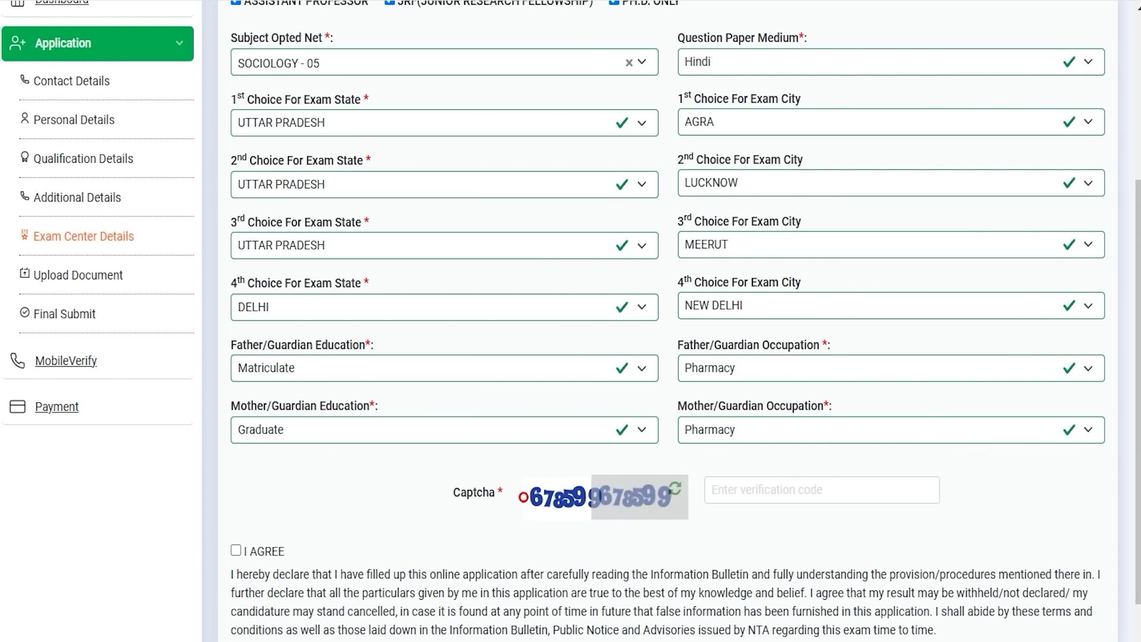
- Complete the captcha and declaration, and save the exam center details to continue to Document Upload
{"action": "left_click", "coordinate": [751, 484]}
{"action": "scroll", "coordinate": [751, 484], "scroll_direction": "down", "scroll_amount": 2}
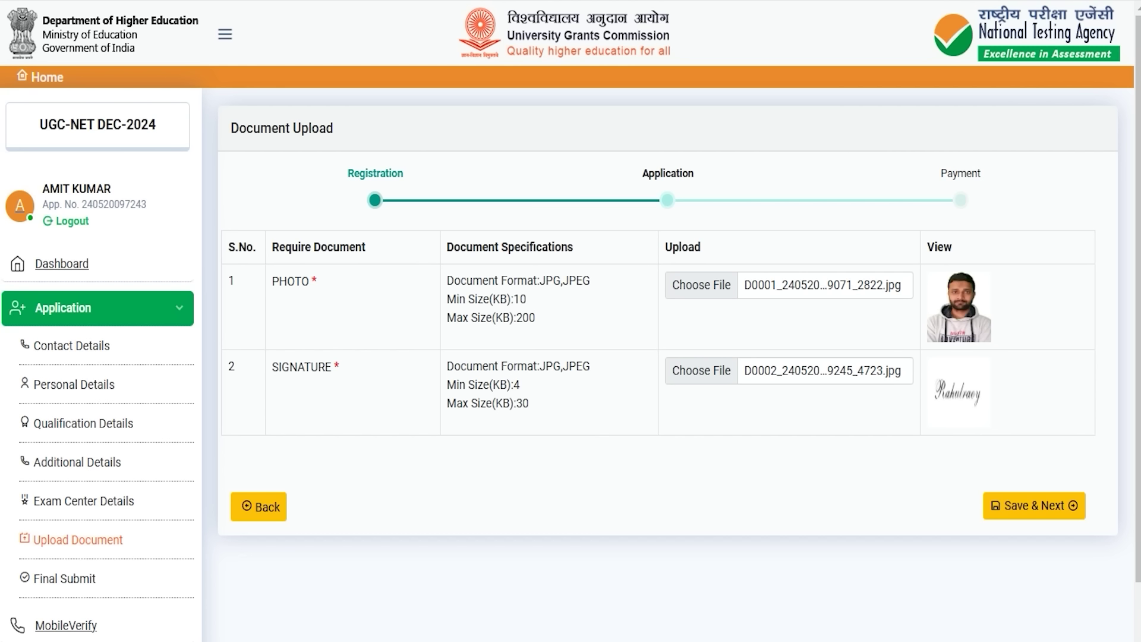
- Check the minimum and maximum file sizes specified for the photo and signature uploads
{"action": "double_click", "coordinate": [520, 299]}
{"action": "left_click_drag", "start_coordinate": [513, 385], "coordinate": [529, 404]}
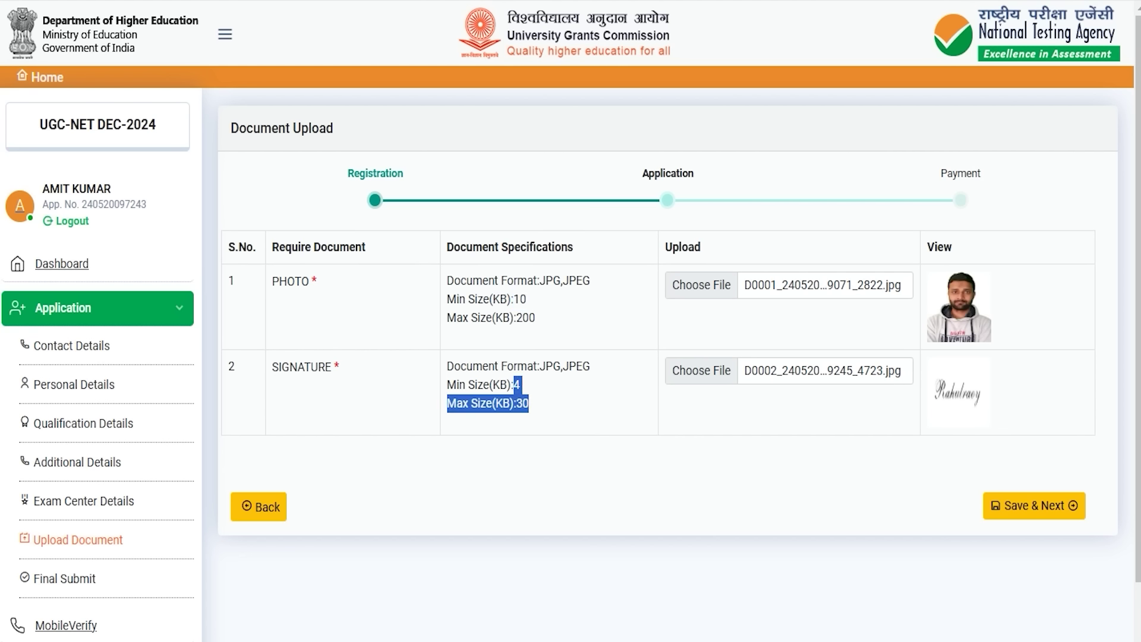
{"action": "left_click", "coordinate": [535, 458]}
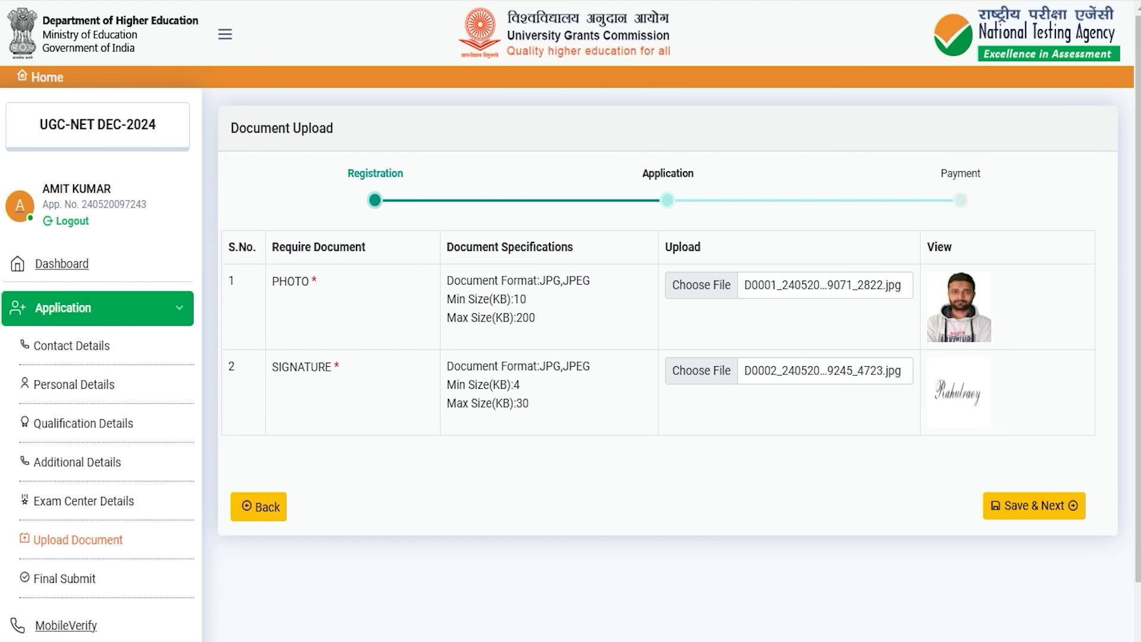
{"action": "left_click_drag", "start_coordinate": [272, 366], "coordinate": [332, 367]}
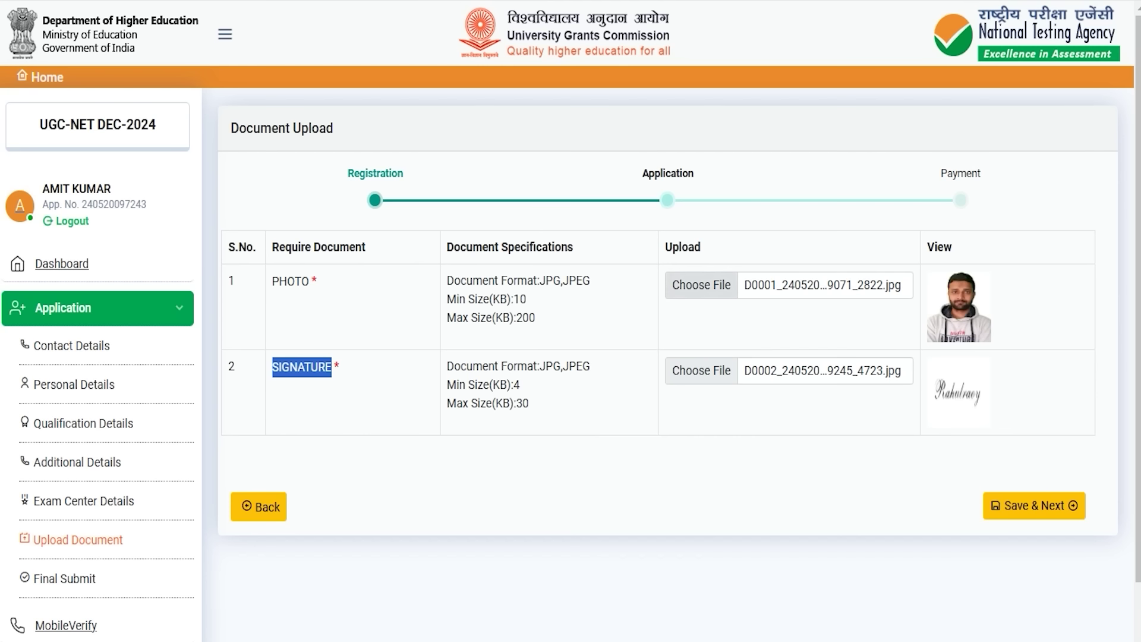
- Browse the Photos & Signatures folder for the photo upload, and cancel without choosing a file
{"action": "left_click", "coordinate": [726, 290]}
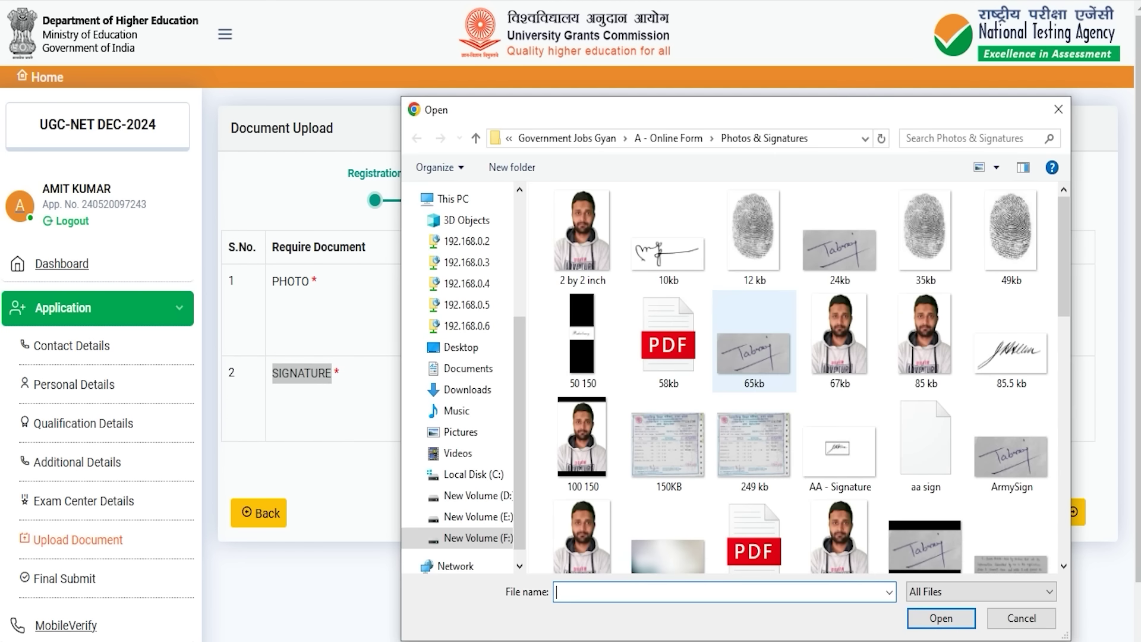
{"action": "left_click", "coordinate": [1020, 618]}
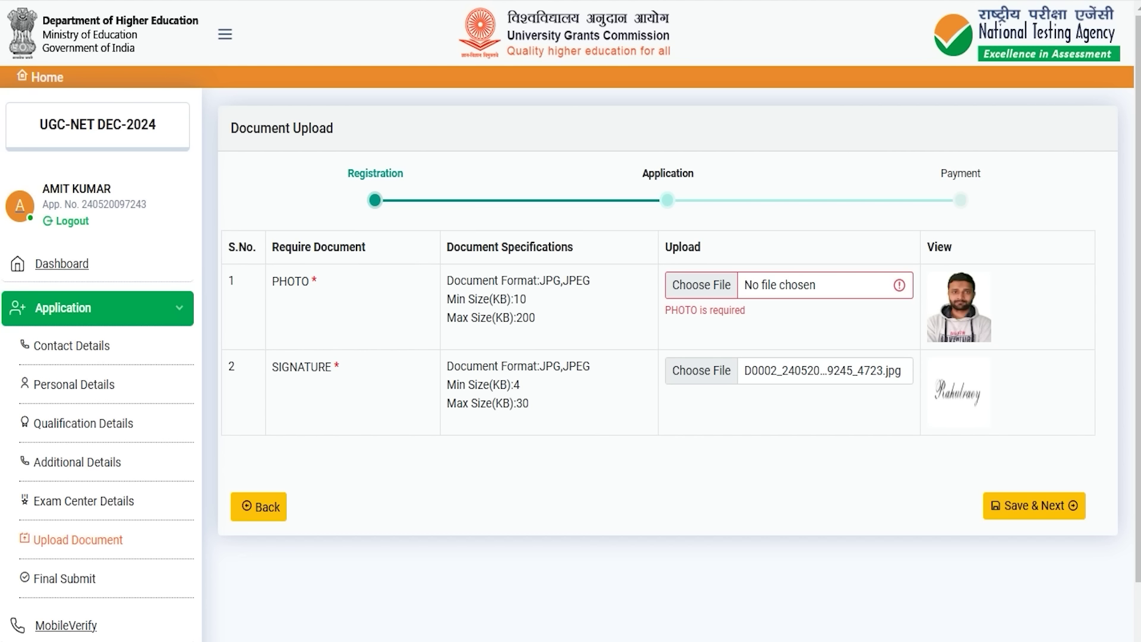
- Save the uploaded photo and signature, and look through the application review from personal details to documents
{"action": "left_click", "coordinate": [721, 504]}
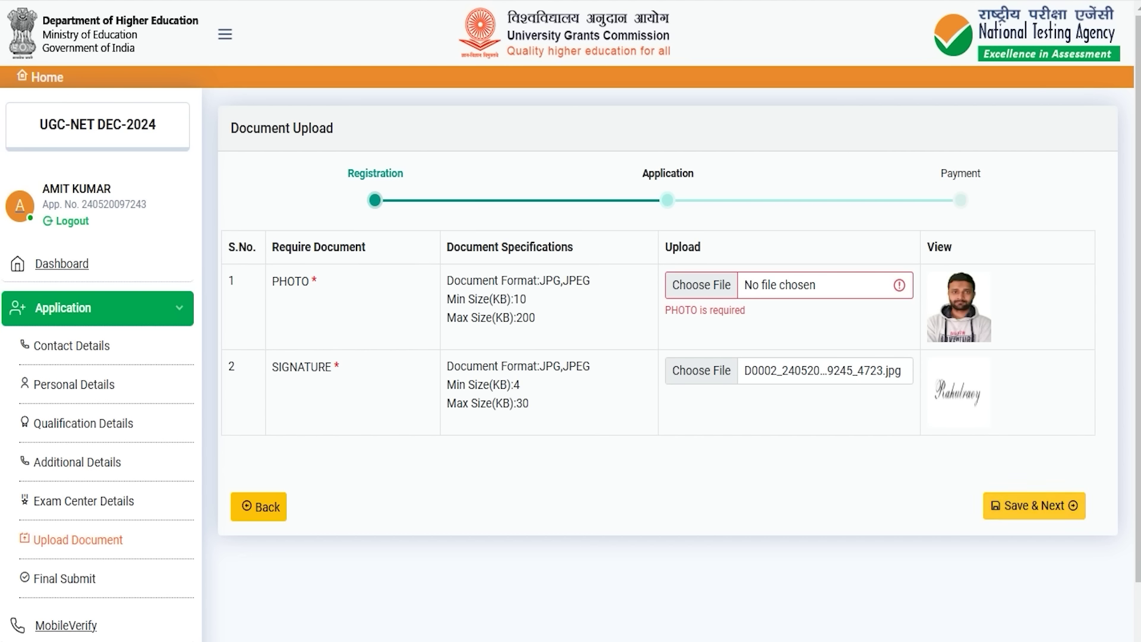
{"action": "left_click", "coordinate": [1033, 505]}
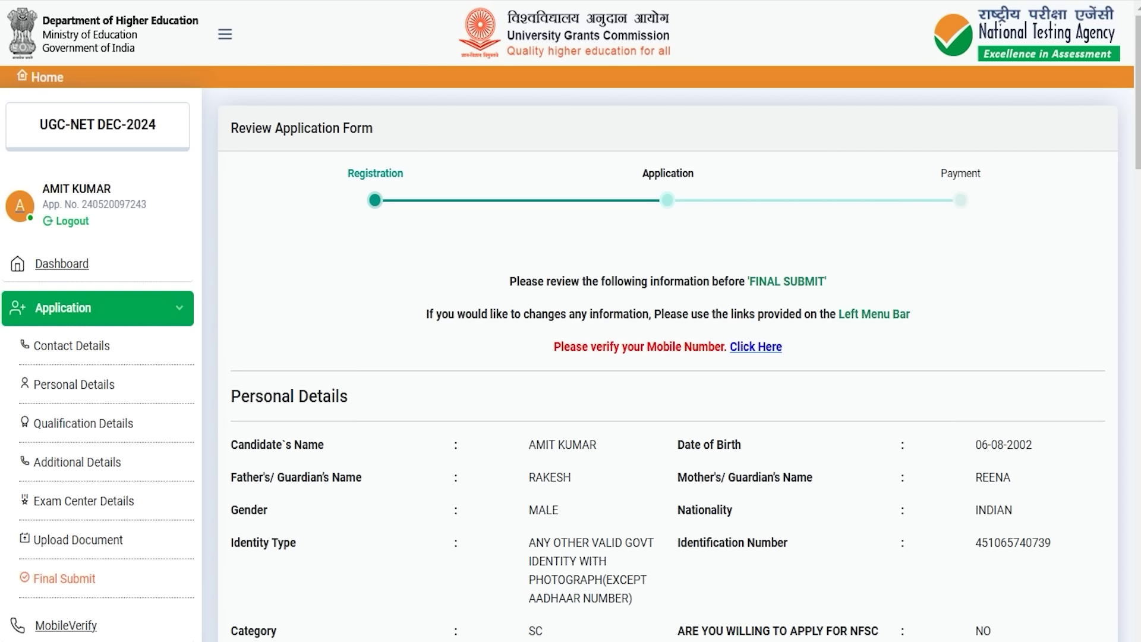
{"action": "scroll", "coordinate": [665, 356], "scroll_direction": "down", "scroll_amount": 20}
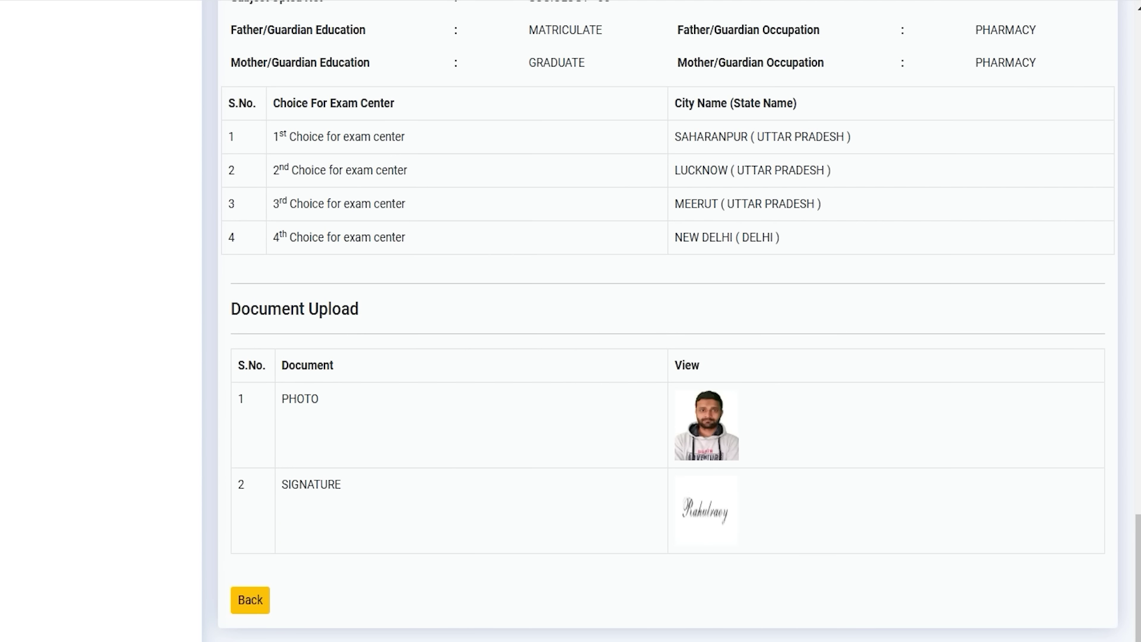
{"action": "scroll", "coordinate": [666, 357], "scroll_direction": "up", "scroll_amount": 20}
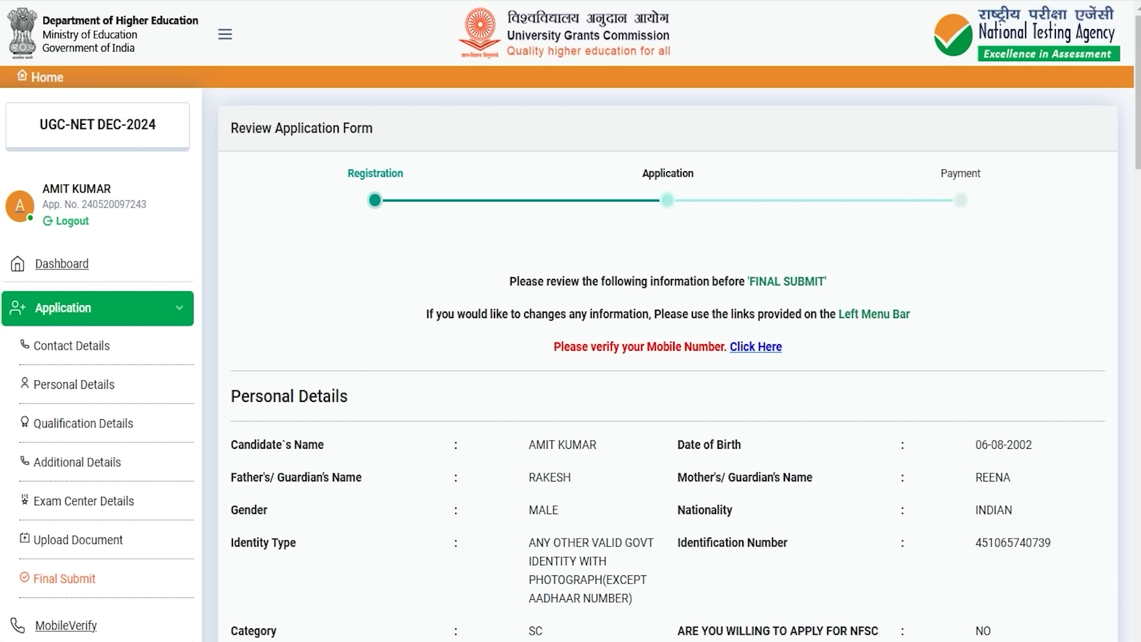
- Verify the candidate's mobile number by completing the captcha, requesting an OTP and entering the received code
{"action": "left_click_drag", "start_coordinate": [564, 347], "coordinate": [707, 346]}
{"action": "left_click", "coordinate": [844, 357]}
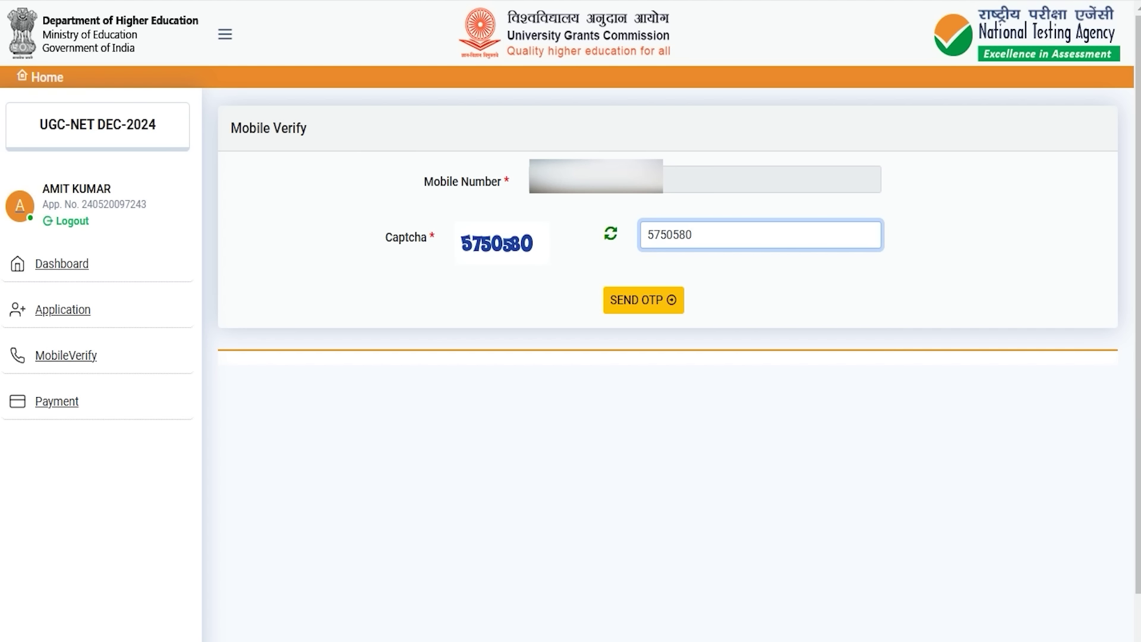
{"action": "key", "text": "Return"}
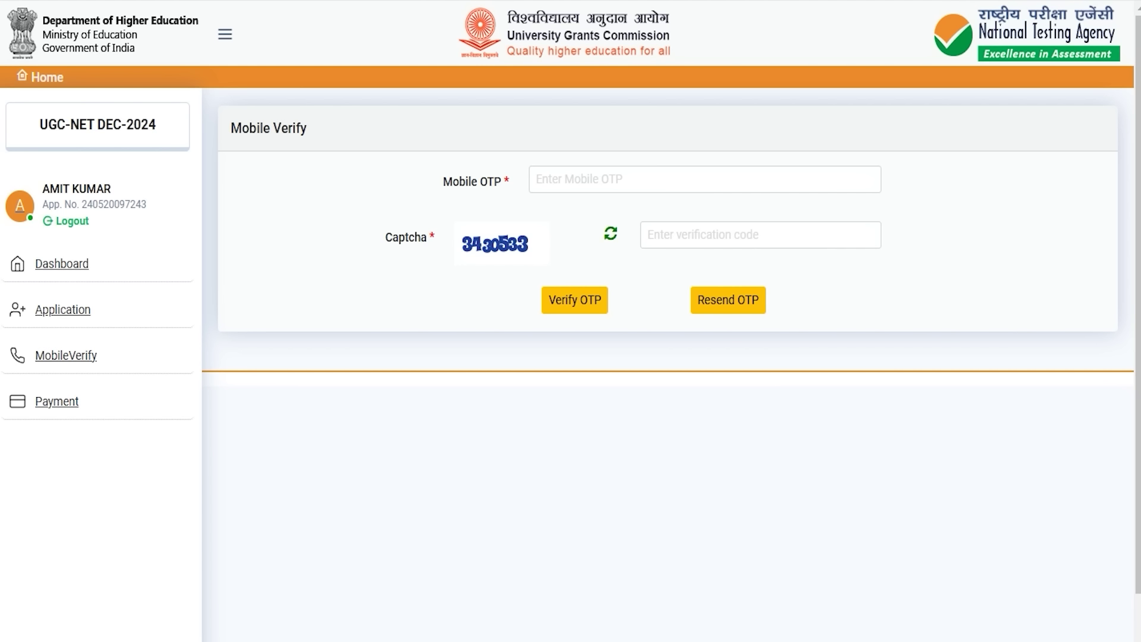
{"action": "left_click", "coordinate": [572, 180]}
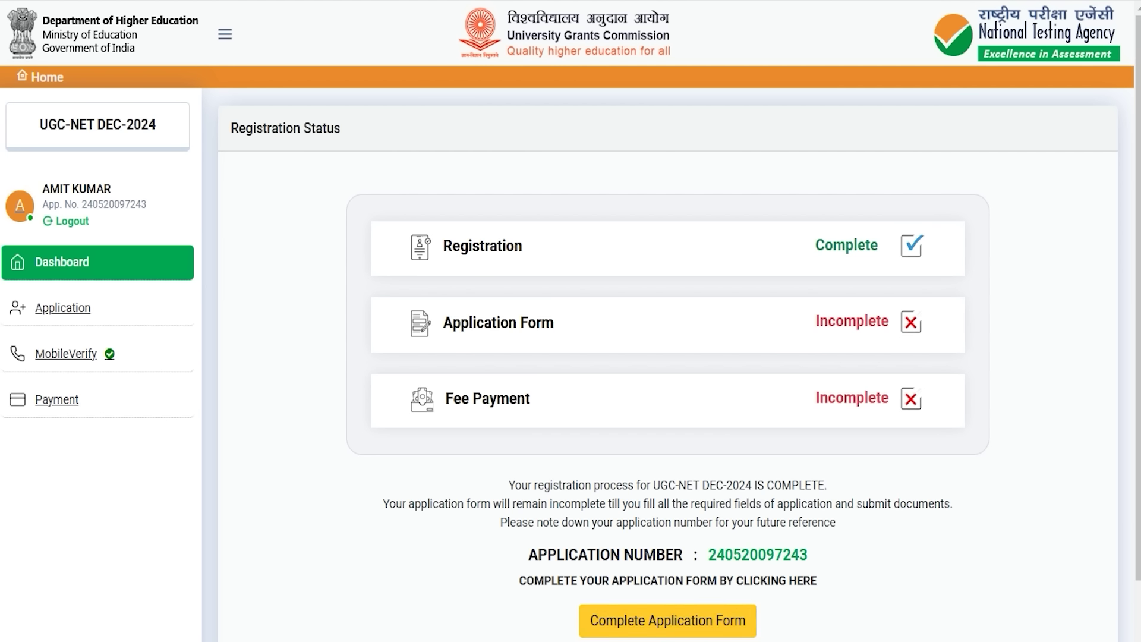
- Reopen the application form, review its details through the uploaded documents, and submit it to bring up the particulars checklist
{"action": "left_click", "coordinate": [652, 621]}
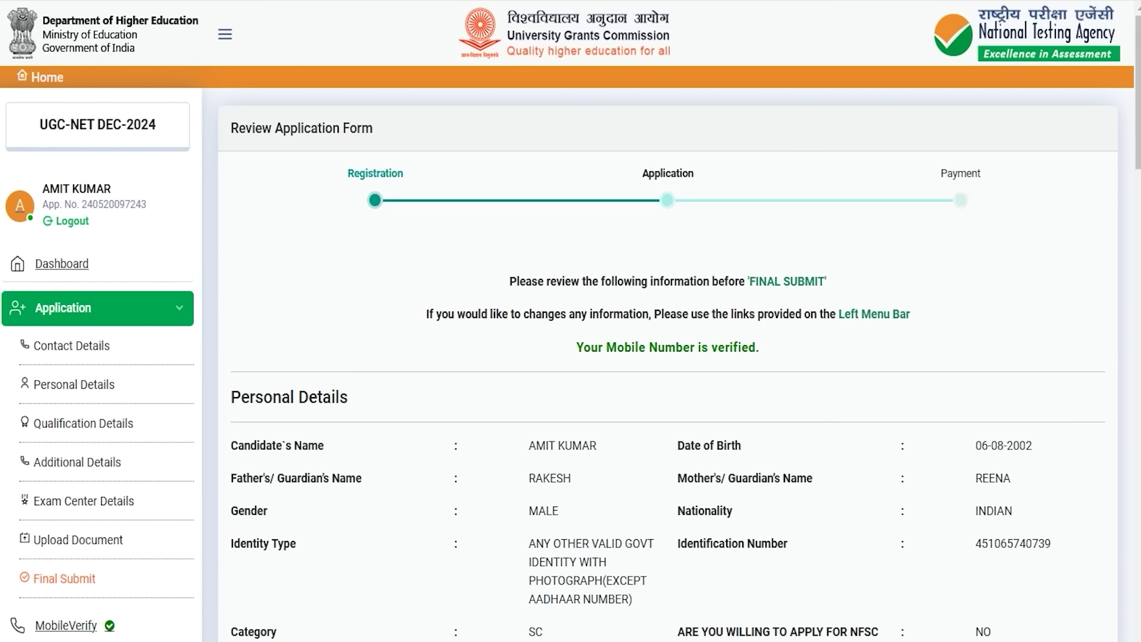
{"action": "left_click_drag", "start_coordinate": [597, 347], "coordinate": [710, 347]}
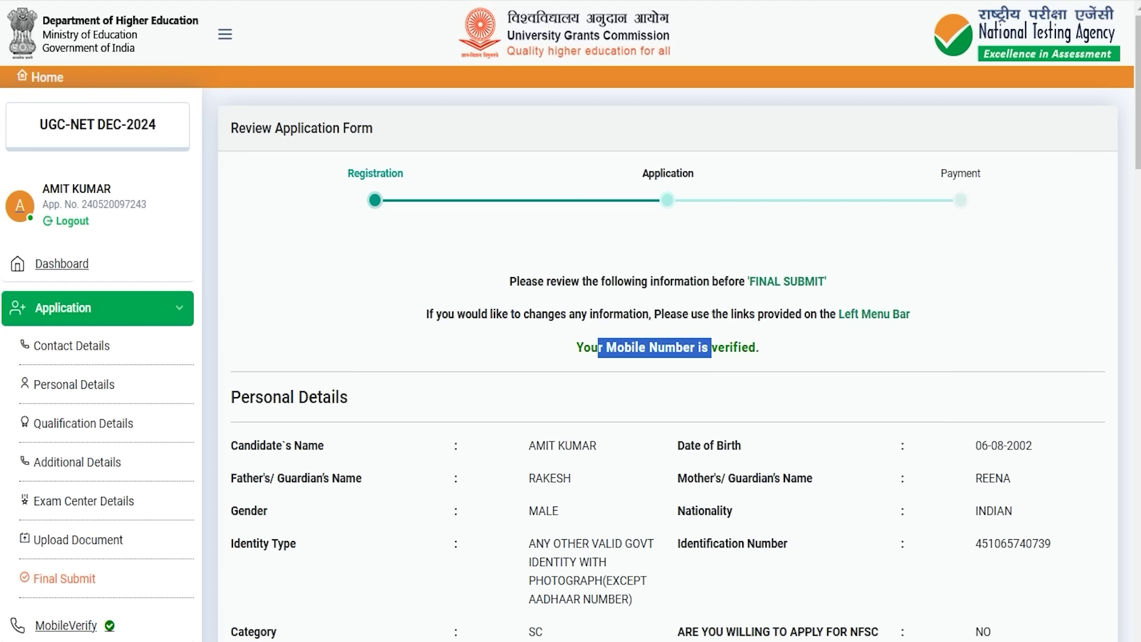
{"action": "left_click_drag", "start_coordinate": [545, 445], "coordinate": [700, 445]}
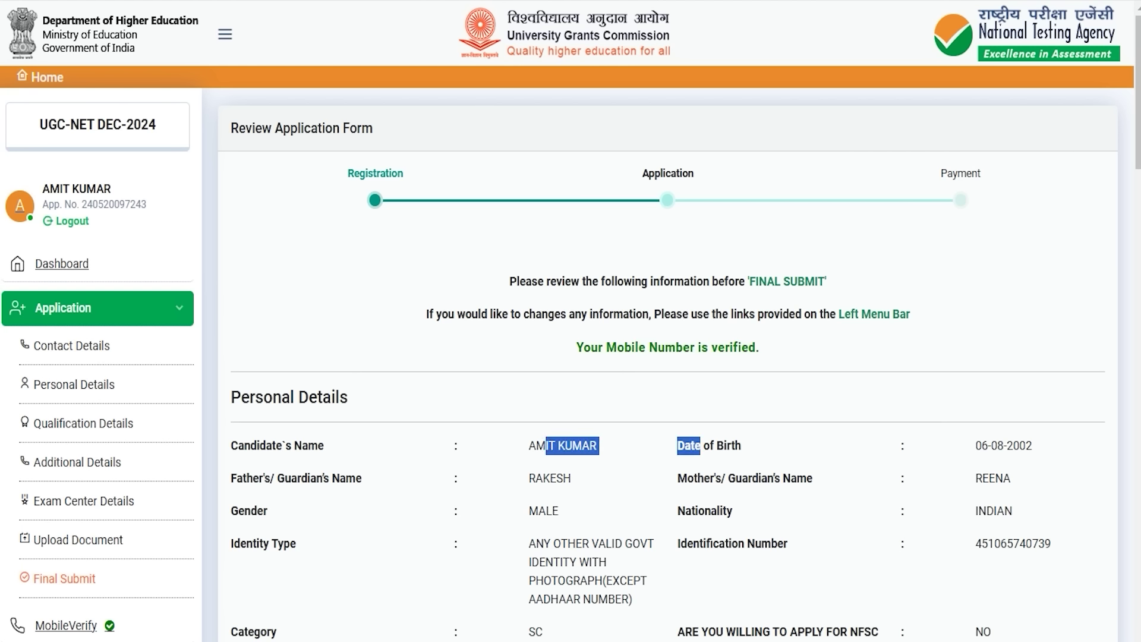
{"action": "left_click", "coordinate": [700, 445]}
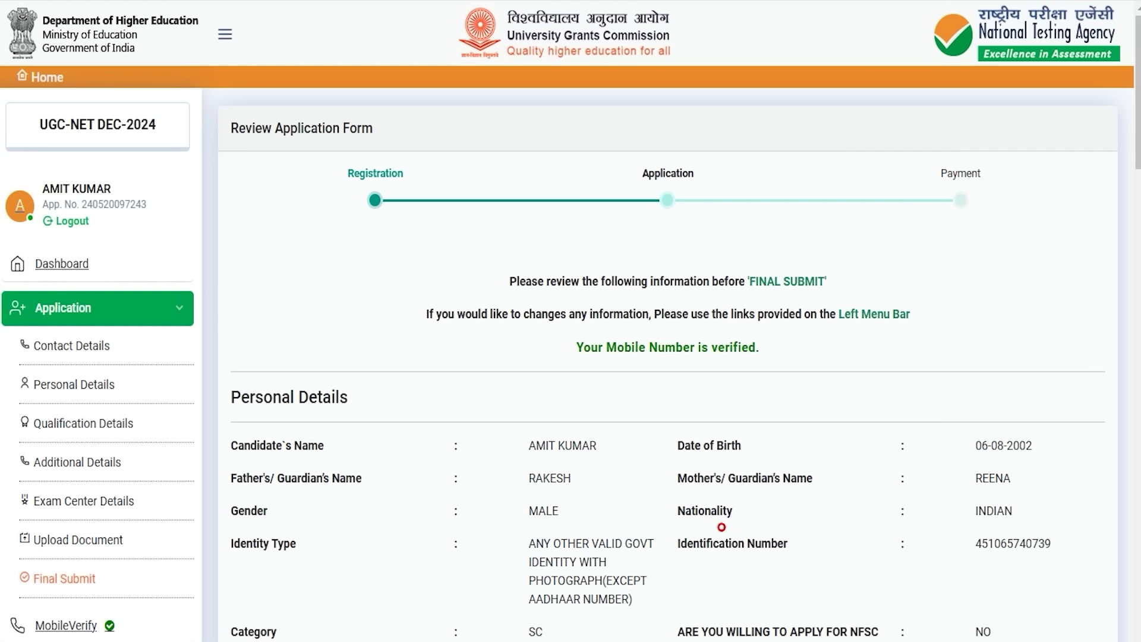
{"action": "left_click", "coordinate": [721, 527]}
{"action": "scroll", "coordinate": [668, 369], "scroll_direction": "down", "scroll_amount": 20}
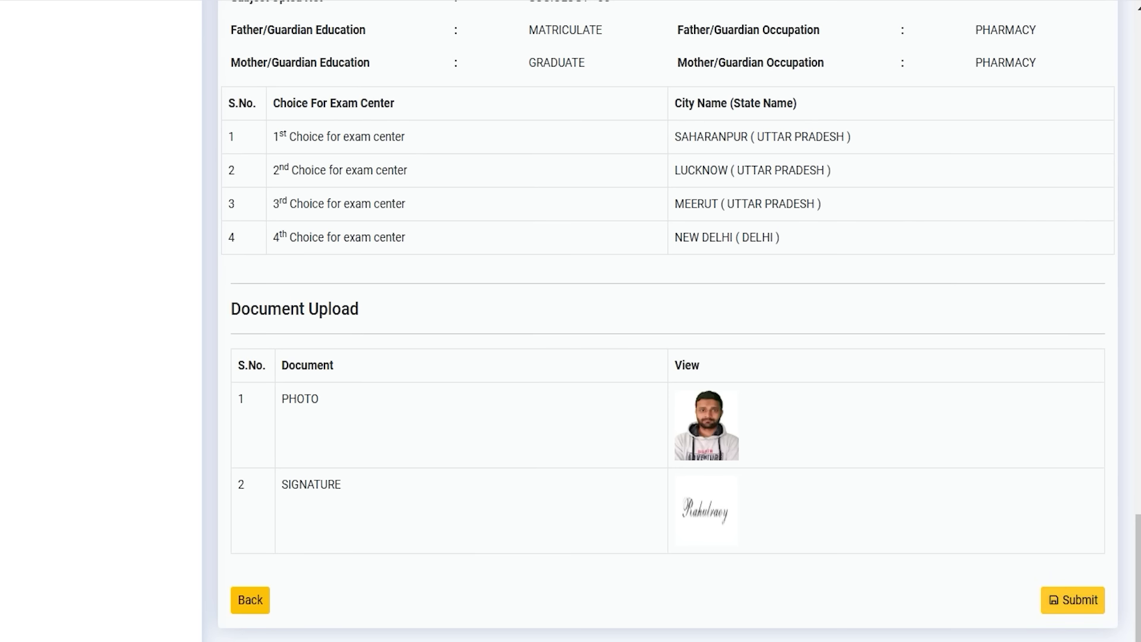
{"action": "left_click", "coordinate": [1072, 600]}
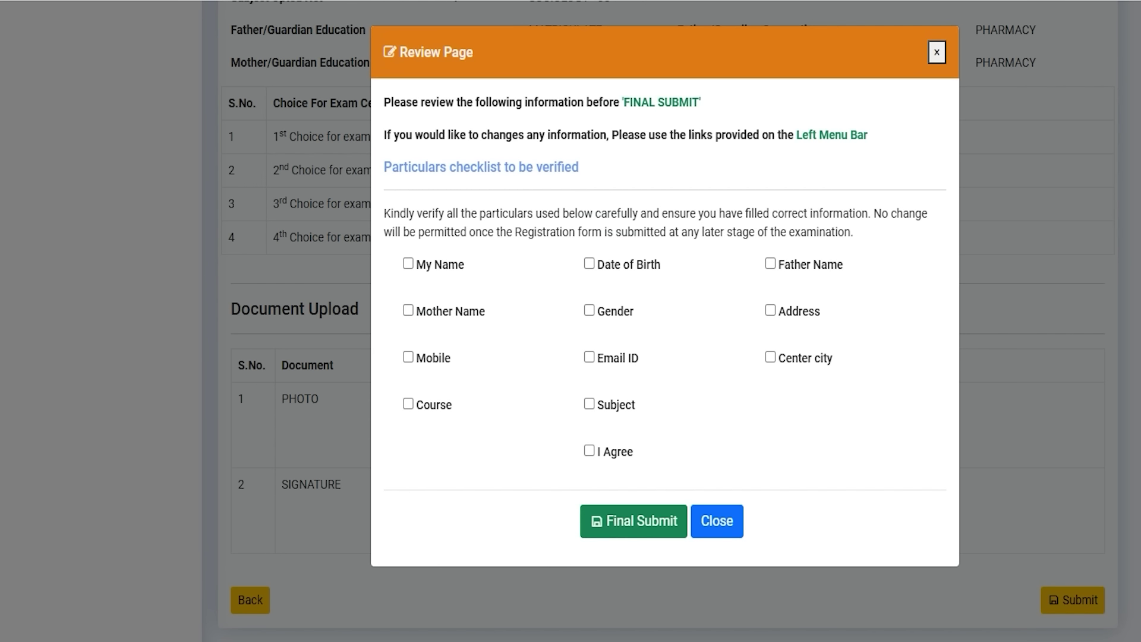
- Mark every item in the particulars checklist including I Agree, make the final submission, and dismiss the confirmation
{"action": "left_click", "coordinate": [408, 263]}
{"action": "left_click", "coordinate": [409, 310]}
{"action": "left_click", "coordinate": [410, 357]}
{"action": "left_click", "coordinate": [408, 403]}
{"action": "left_click", "coordinate": [589, 263]}
{"action": "left_click", "coordinate": [589, 310]}
{"action": "left_click", "coordinate": [590, 356]}
{"action": "left_click", "coordinate": [589, 404]}
{"action": "left_click", "coordinate": [589, 449]}
{"action": "left_click", "coordinate": [770, 263]}
{"action": "left_click", "coordinate": [770, 310]}
{"action": "left_click", "coordinate": [770, 356]}
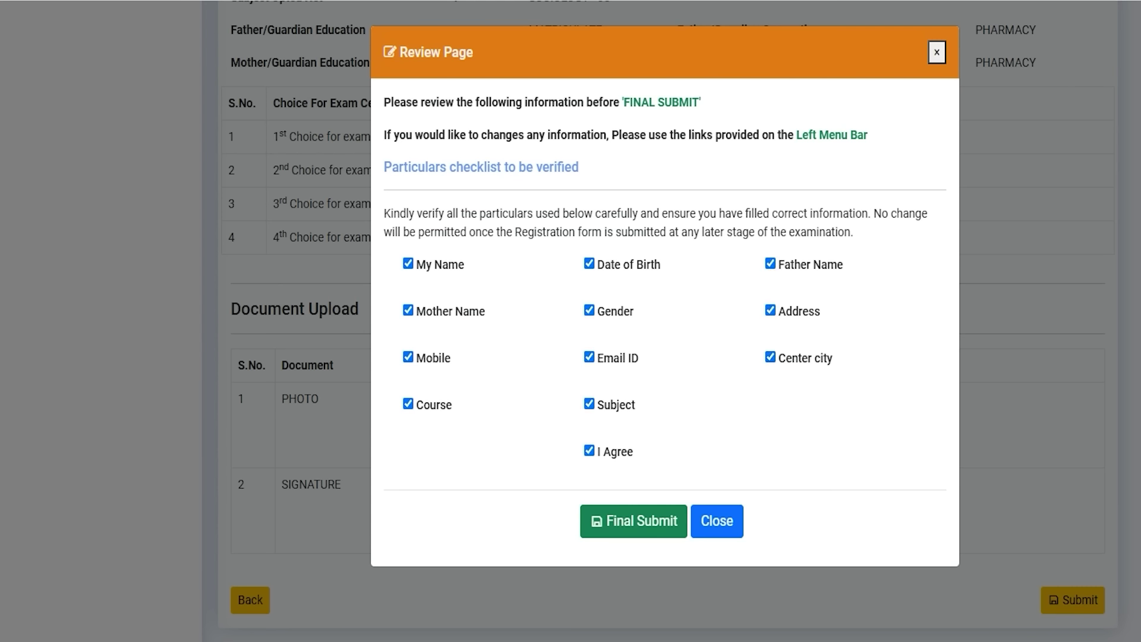
{"action": "left_click", "coordinate": [660, 520]}
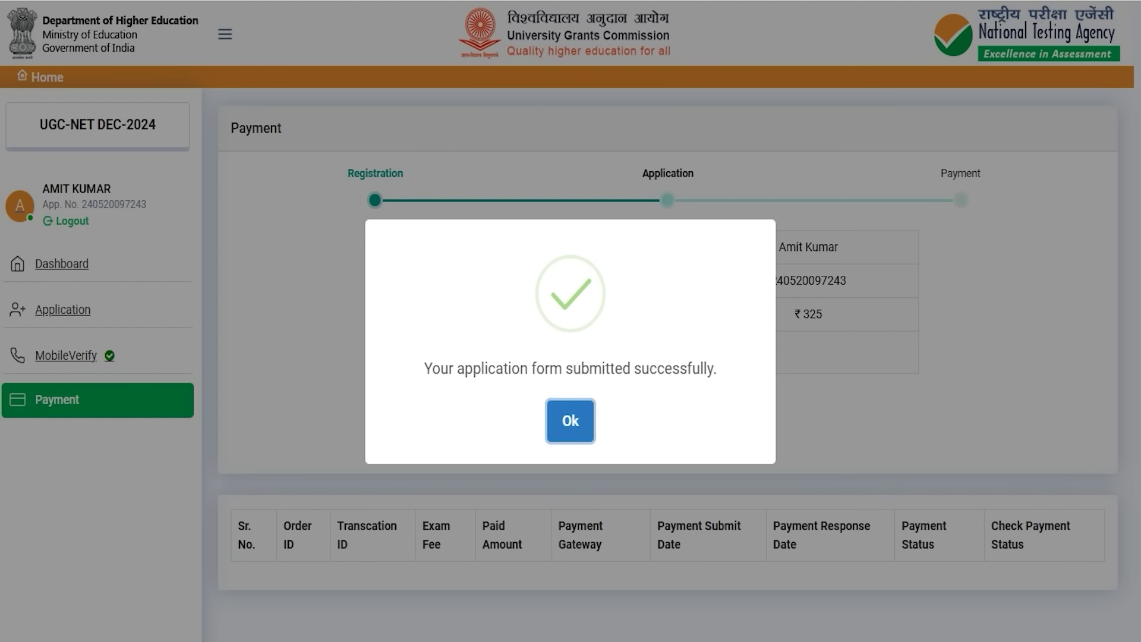
{"action": "left_click", "coordinate": [570, 421]}
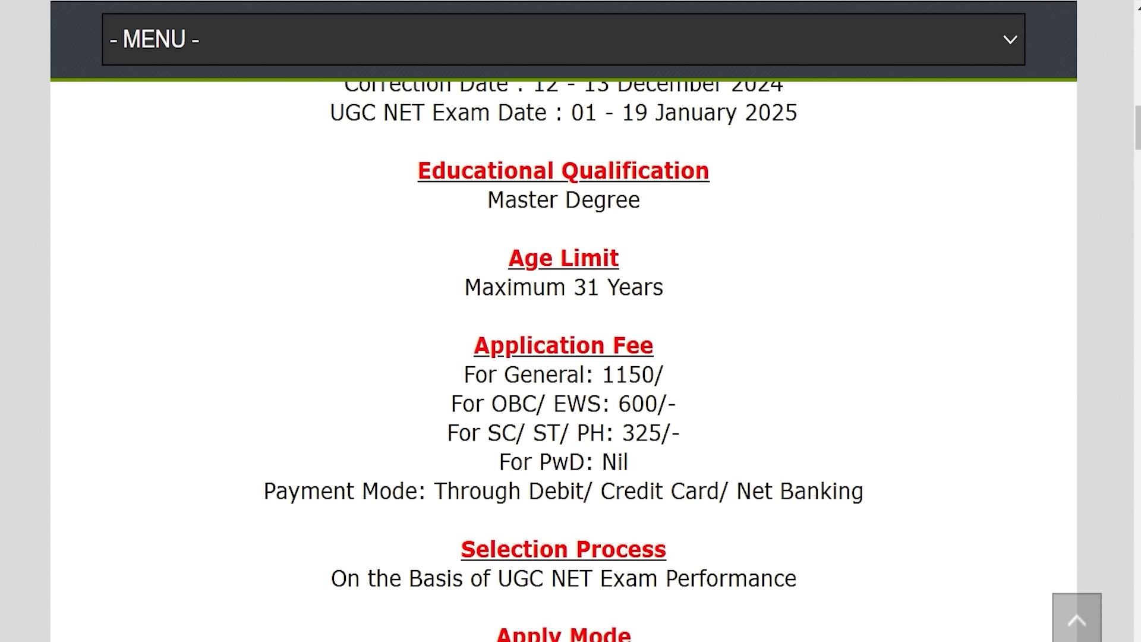
- Check the application fees for General, OBC/EWS, SC/ST/PH and PwD candidates on the exam information page
{"action": "left_click_drag", "start_coordinate": [503, 374], "coordinate": [654, 374]}
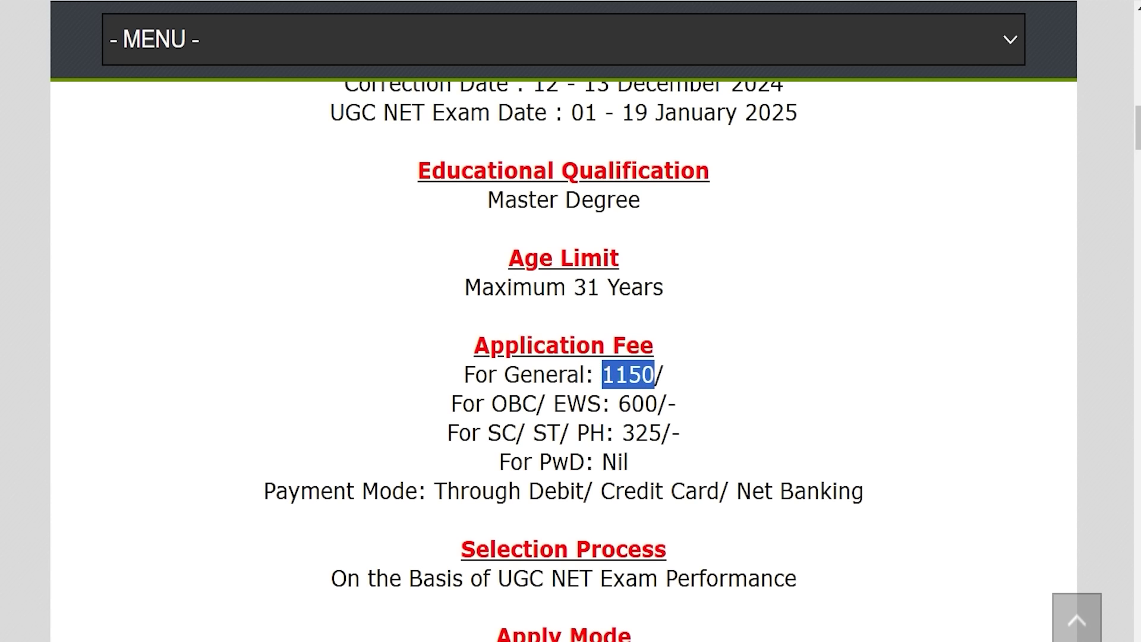
{"action": "left_click_drag", "start_coordinate": [492, 403], "coordinate": [657, 404]}
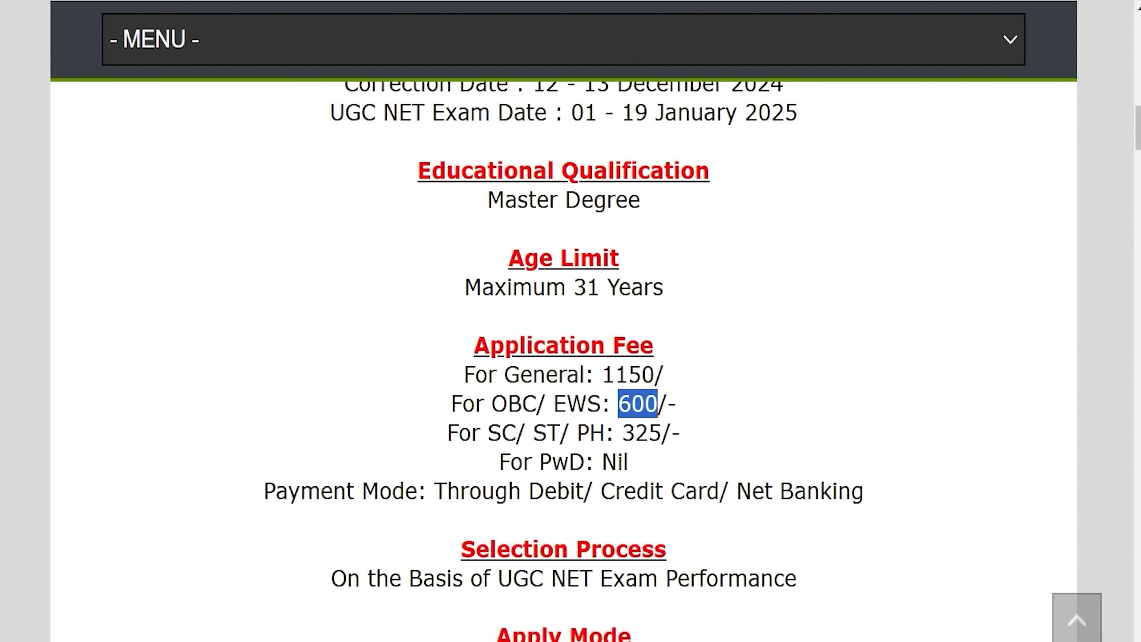
{"action": "left_click_drag", "start_coordinate": [487, 432], "coordinate": [662, 432]}
{"action": "left_click_drag", "start_coordinate": [540, 461], "coordinate": [622, 461]}
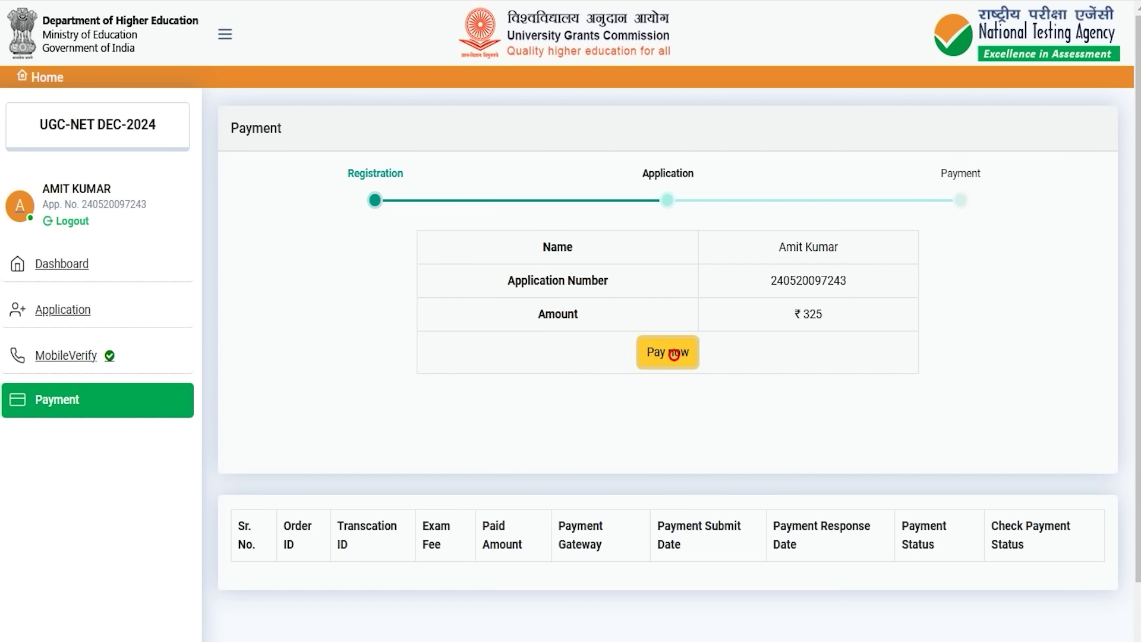
- Start the application fee payment and choose SBI Epay as the payment gateway
{"action": "left_click", "coordinate": [674, 352]}
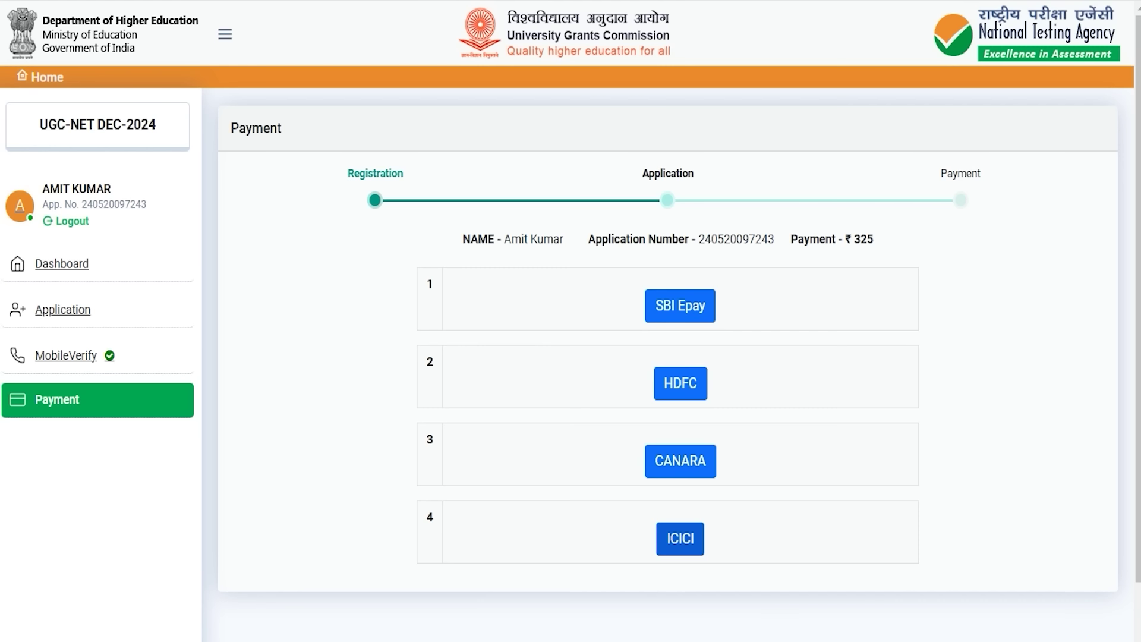
{"action": "left_click", "coordinate": [667, 305]}
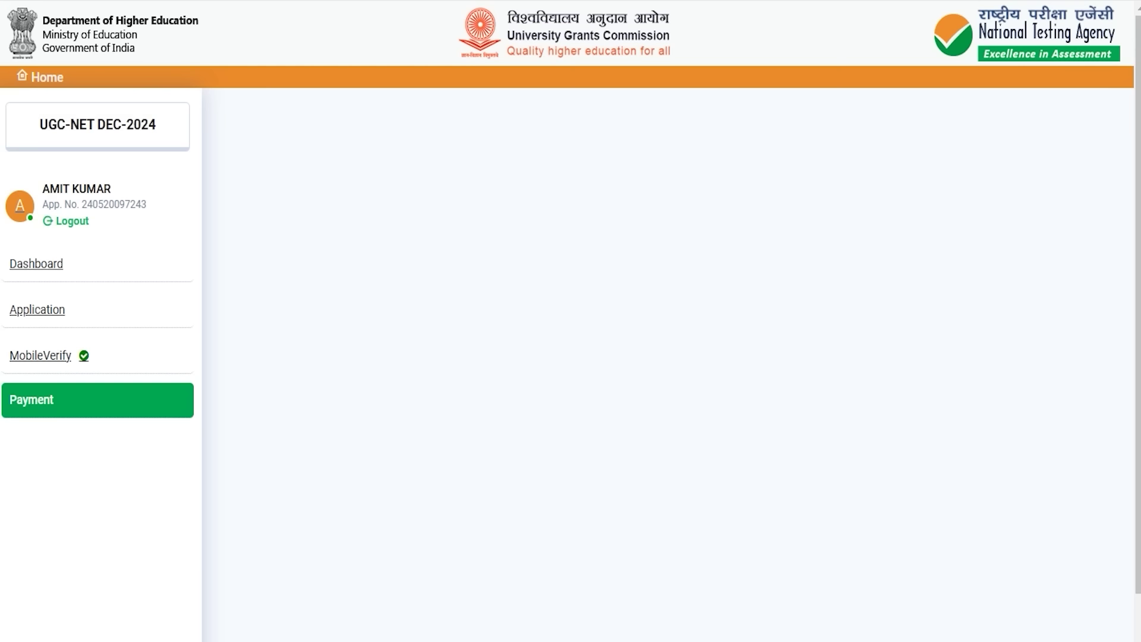